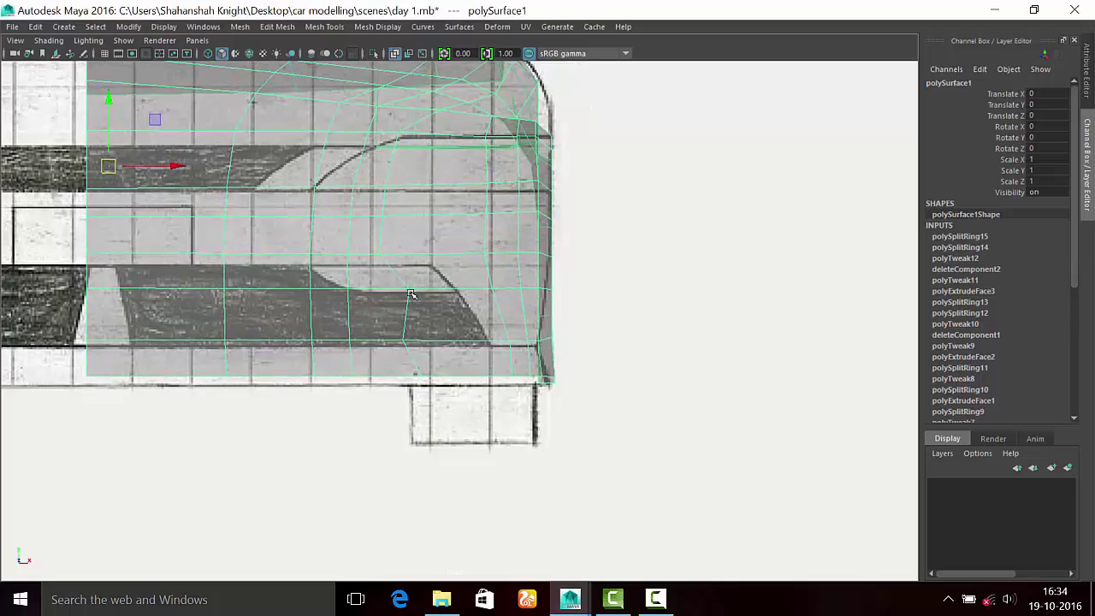
Step: Enter vertex mode and pick vertices along the intake outline and bumper's lower corner
scroll(411, 294, "up", 3)
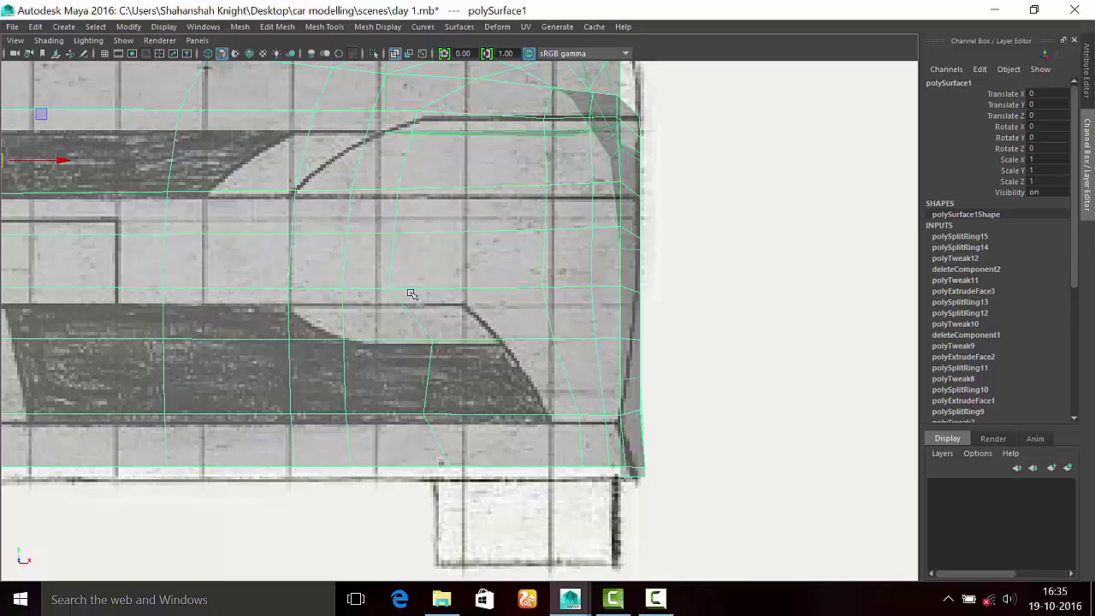
right_click_drag(411, 294, 367, 294)
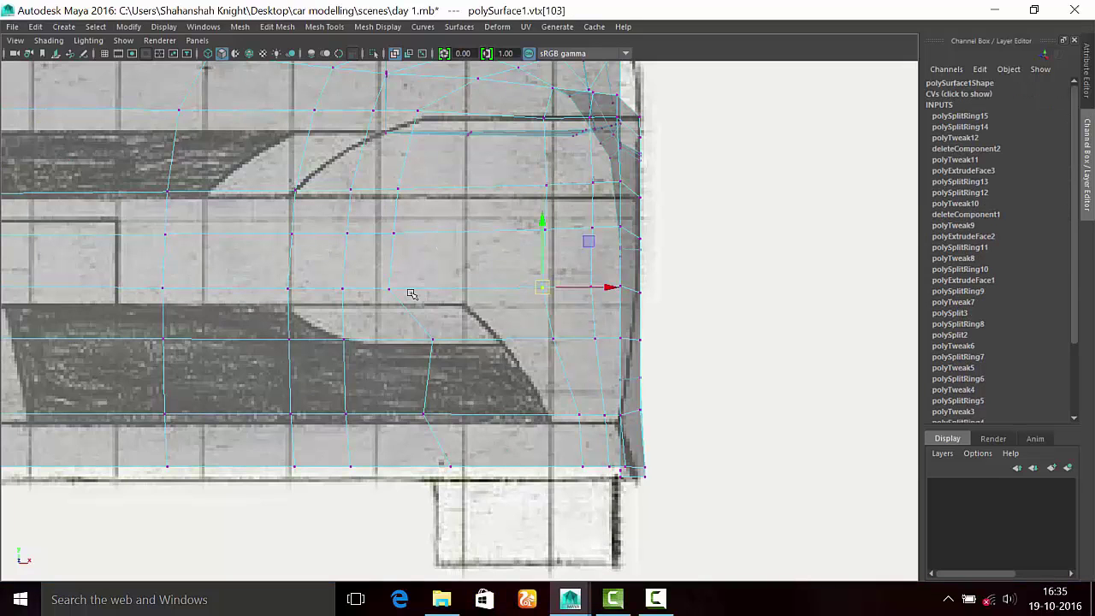
key("Left")
key("Right")
key("Down")
key("Left")
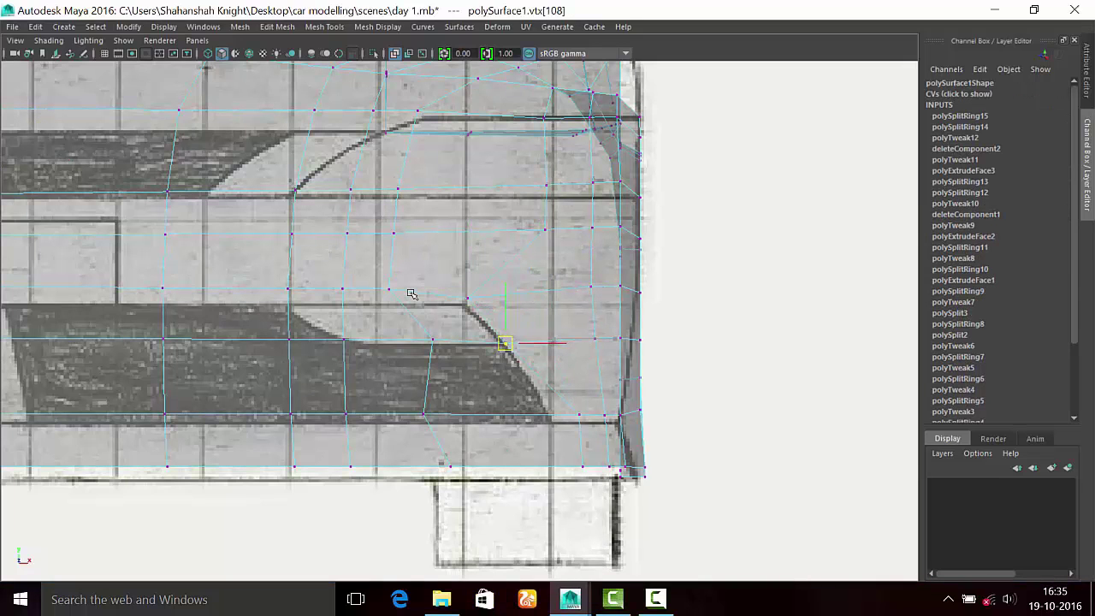
key("Up")
key("Down")
key("Right")
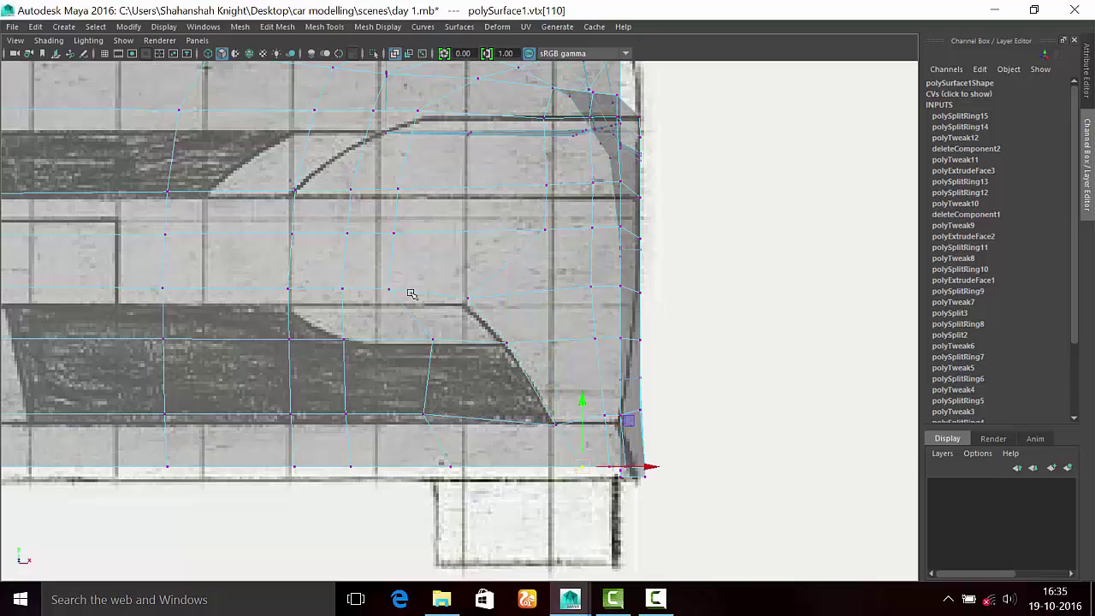
key("Left")
Step: Select the vertices under the intake and along the bumper's bottom edge
key("Left")
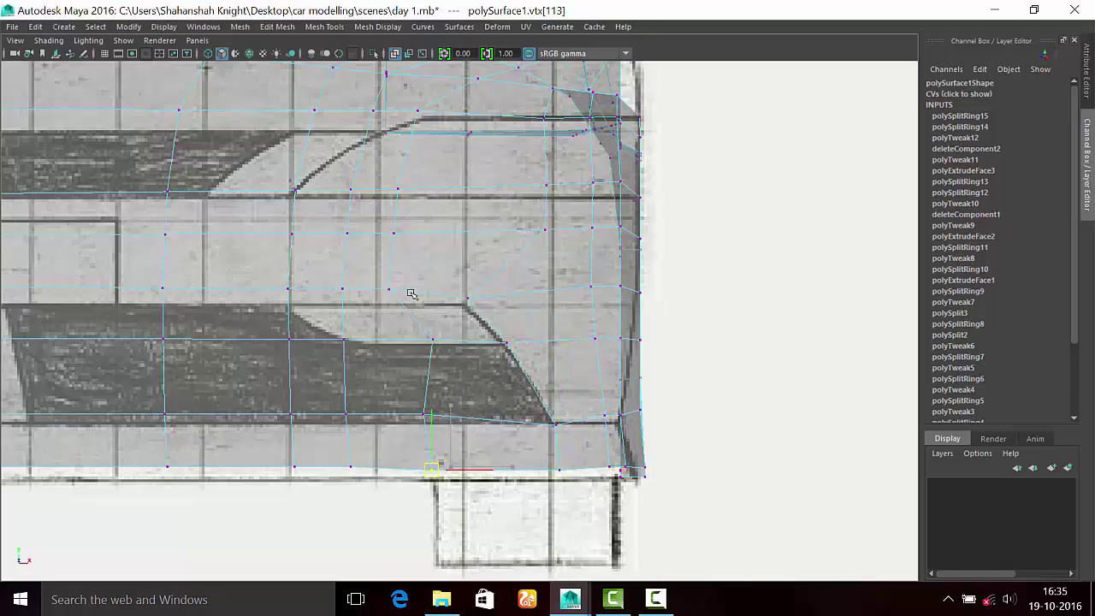
key("Up")
key("Down")
key("Left")
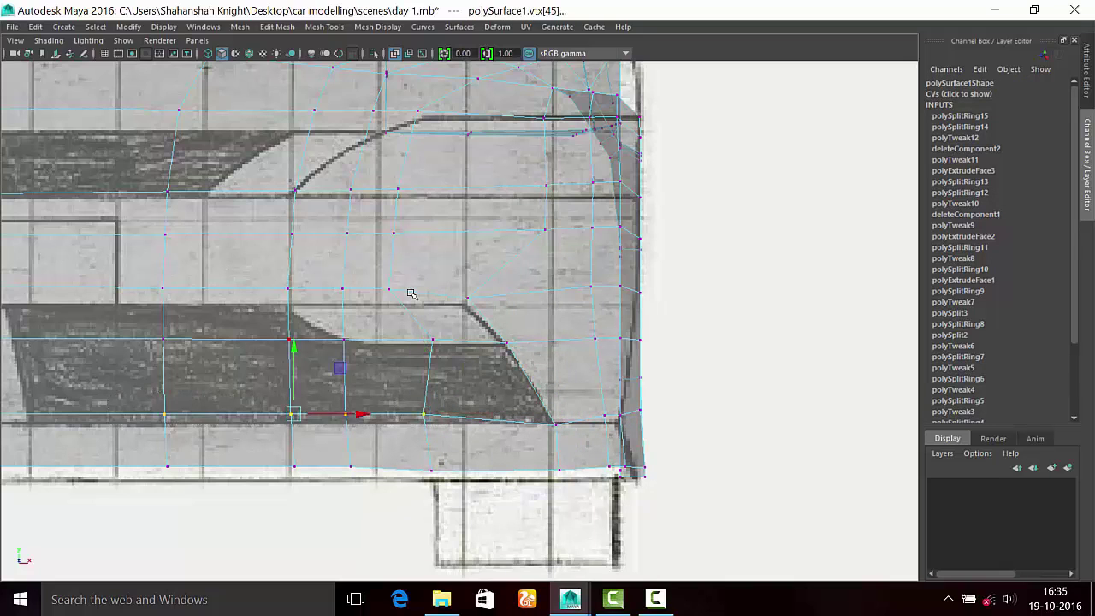
key("Left")
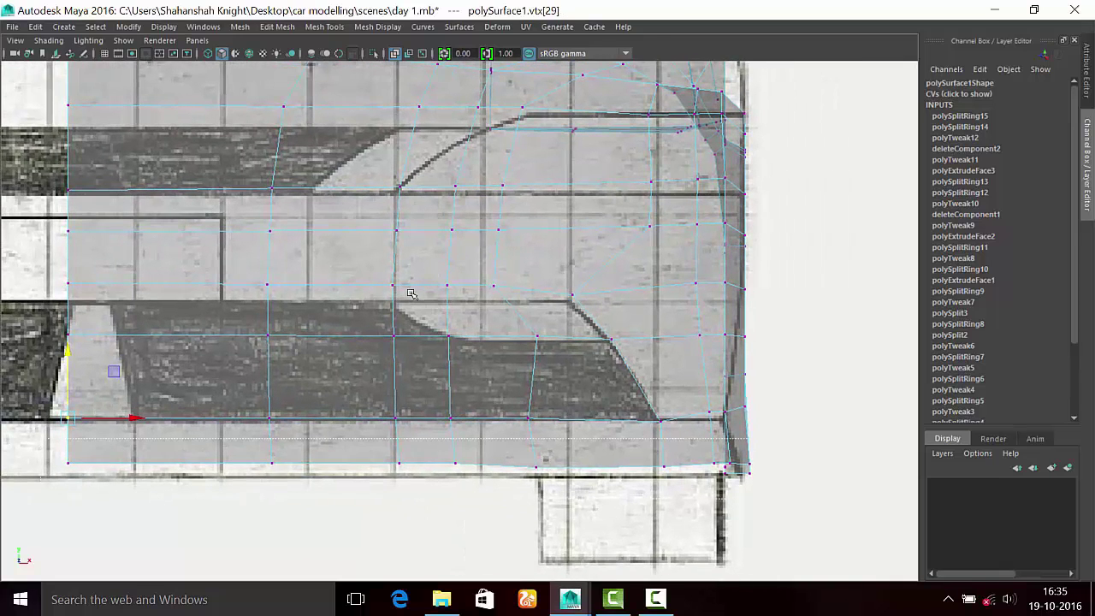
key("Down")
key("shift+Right")
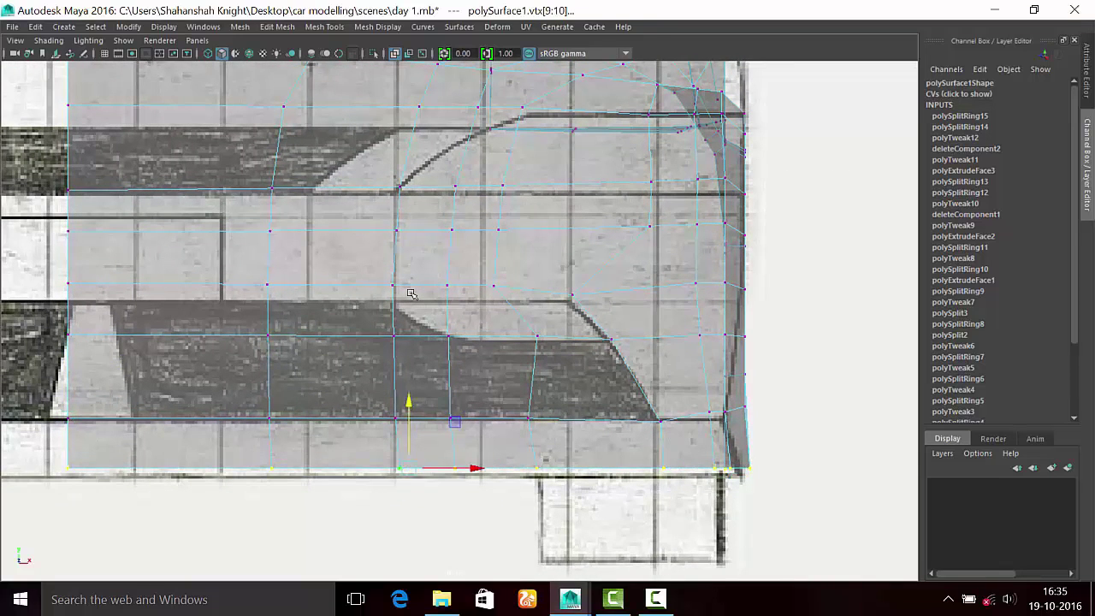
Step: Lower the body's bottom vertex row onto the blueprint's lower-edge line
left_click(410, 293)
left_click(411, 293)
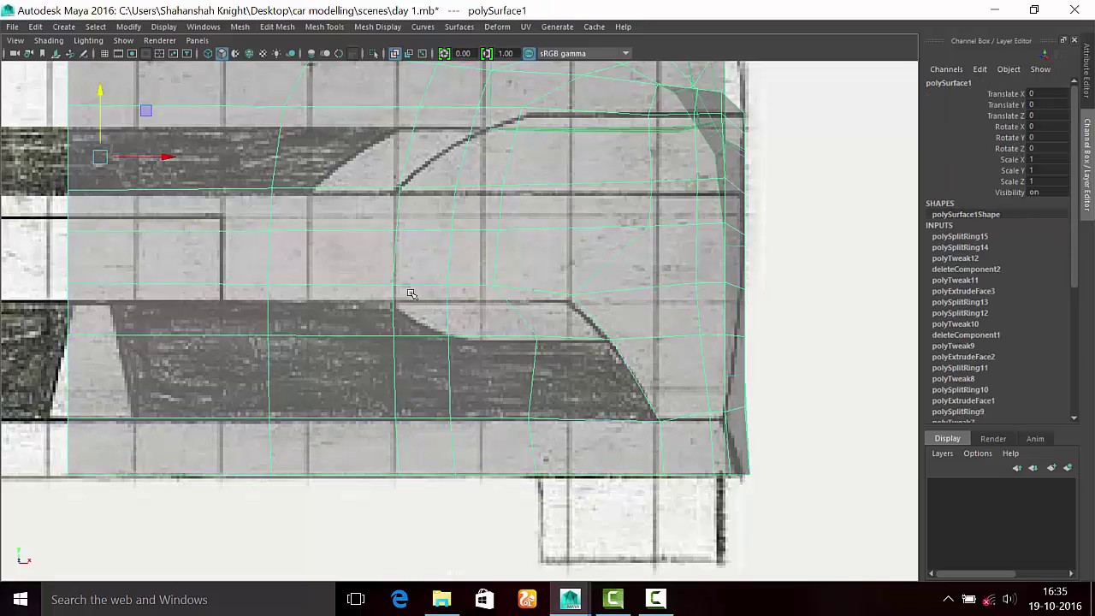
key("F9")
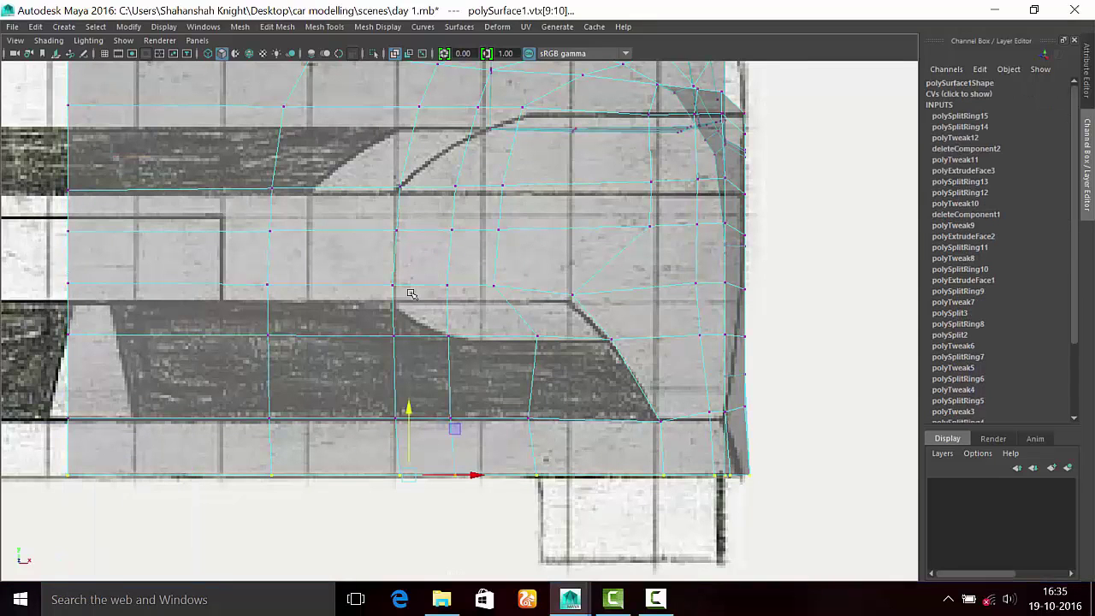
key("Up")
key("Left")
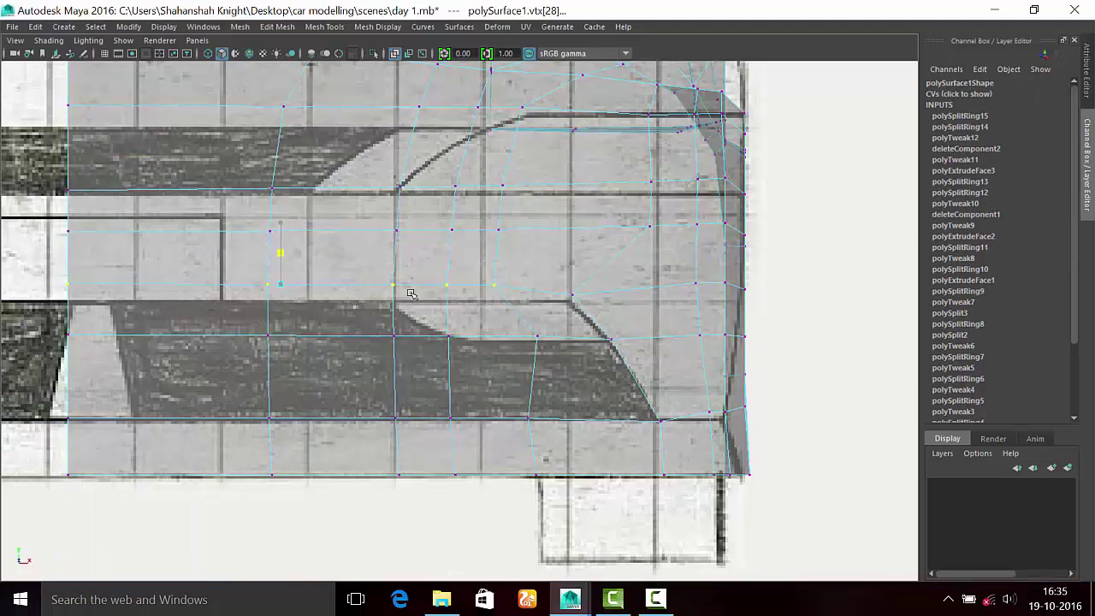
key("ctrl+z")
key("ctrl+z")
left_click(410, 293)
Step: Select the faces along the bumper intake strip in Face mode
right_click(411, 294)
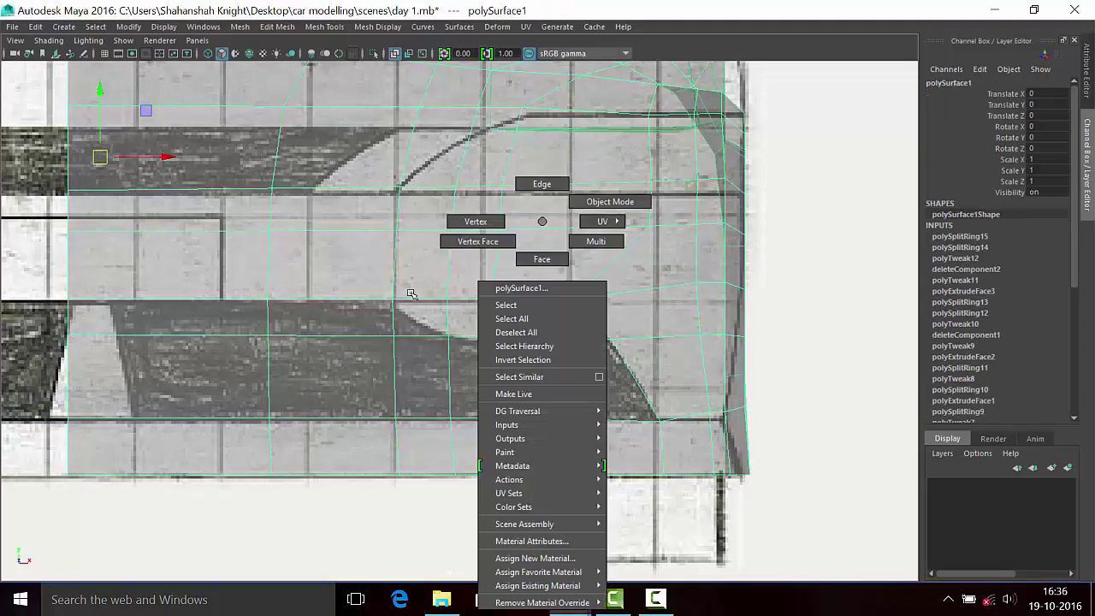
left_click(541, 258)
mouse_move(167, 317)
left_mouse_down()
mouse_move(167, 376)
mouse_move(330, 317)
mouse_move(411, 316)
left_mouse_up()
left_click(590, 380, "shift")
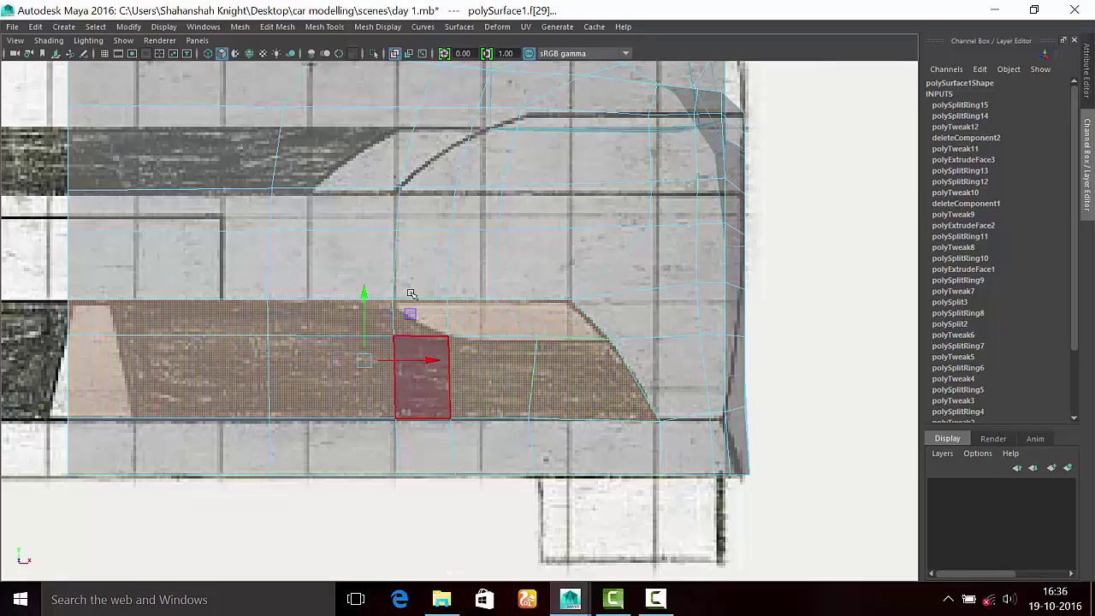
left_click(421, 376, "shift")
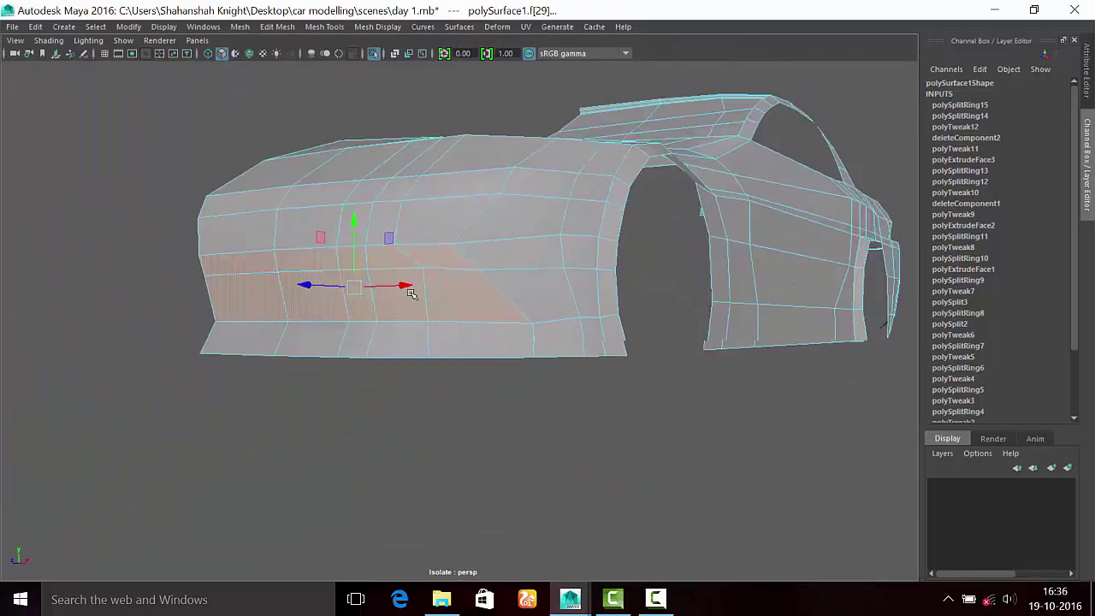
Step: Inspect the intake faces in perspective, then frame the front end in the blueprint view
key("space")
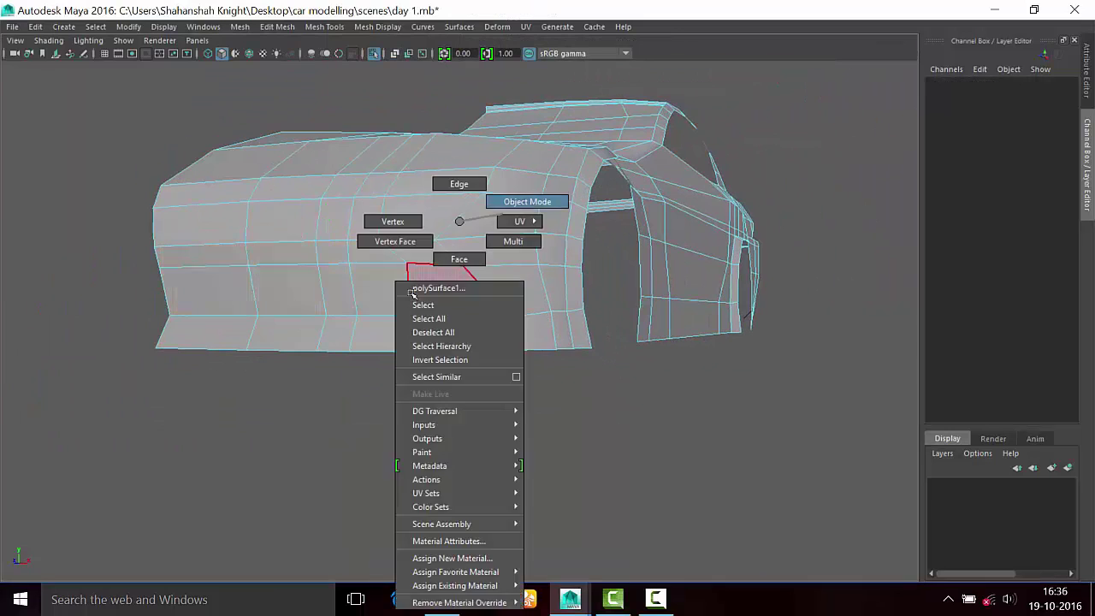
right_click_drag(412, 295, 515, 201)
key("space")
right_click(411, 290)
scroll(412, 295, "up", 2)
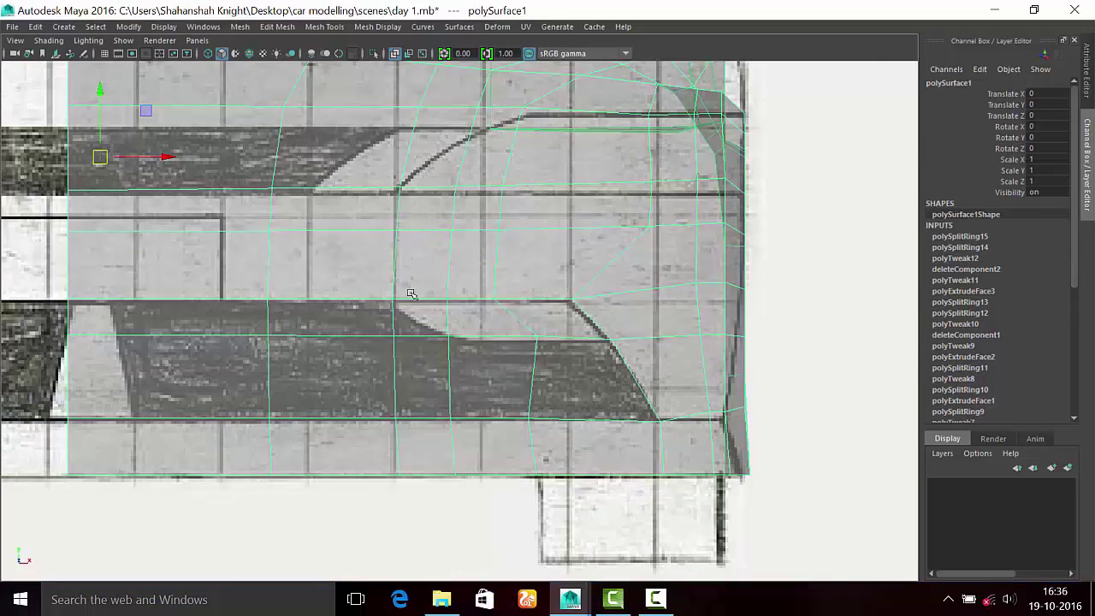
scroll(411, 294, "up", 2)
middle_click_drag(411, 294, 172, 295, "alt")
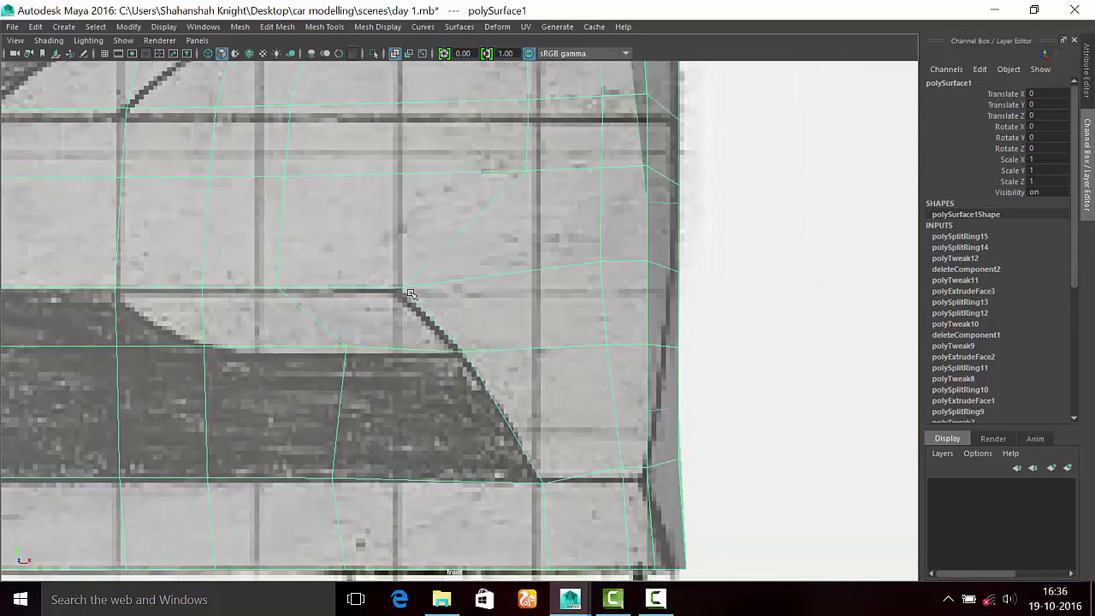
middle_click_drag(412, 295, 412, 119, "alt")
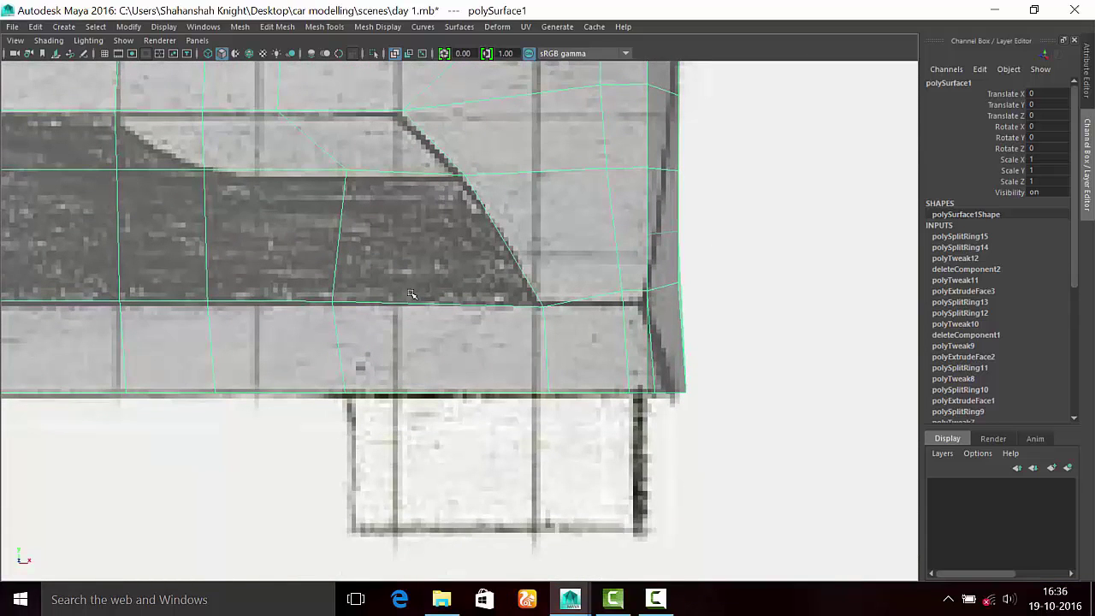
middle_click_drag(411, 294, 357, 371, "alt")
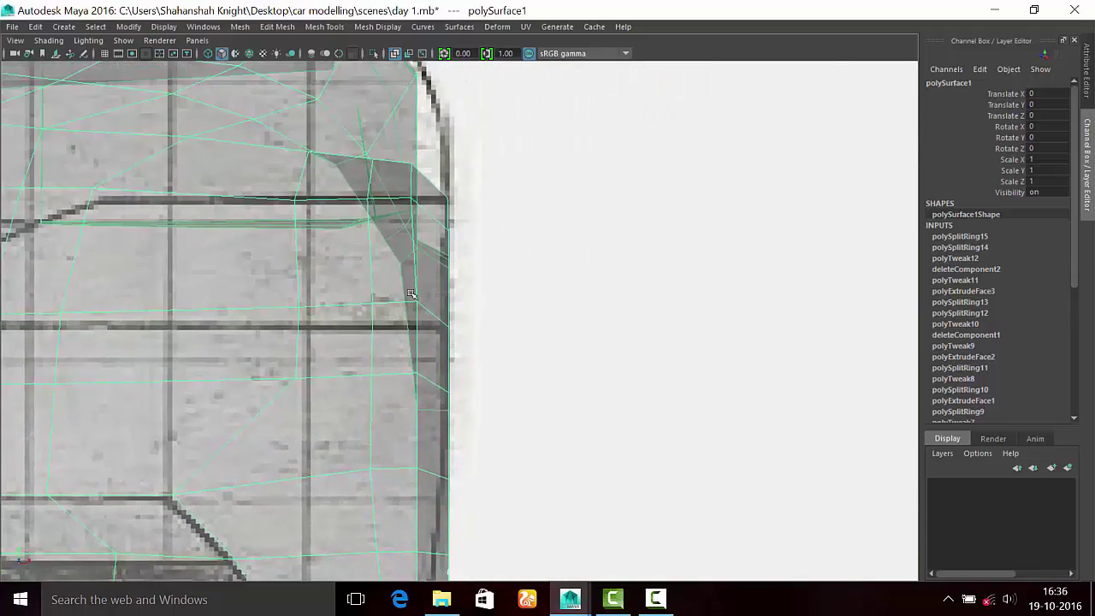
Step: Isolate the car body, orbit to view it from above, then zoom the blueprint view
mouse_move(412, 294)
middle_mouse_down("alt")
mouse_move(403, 329)
mouse_move(411, 318)
middle_mouse_up("alt")
key("ctrl+1")
left_click_drag(411, 295, 411, 294, "alt")
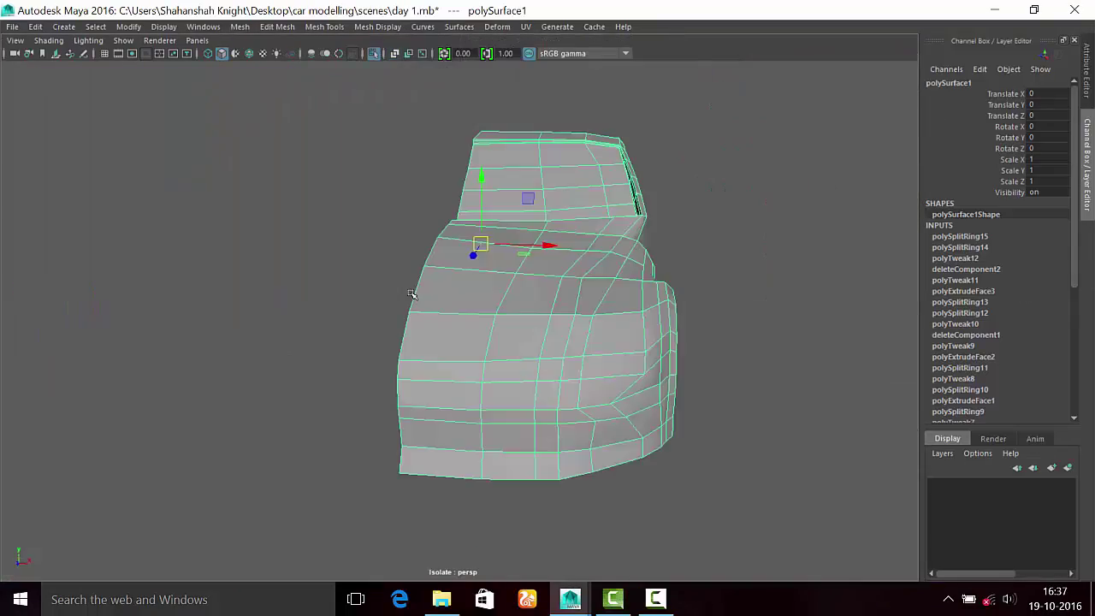
key("ctrl+1")
key("space")
left_click_drag(412, 294, 411, 295)
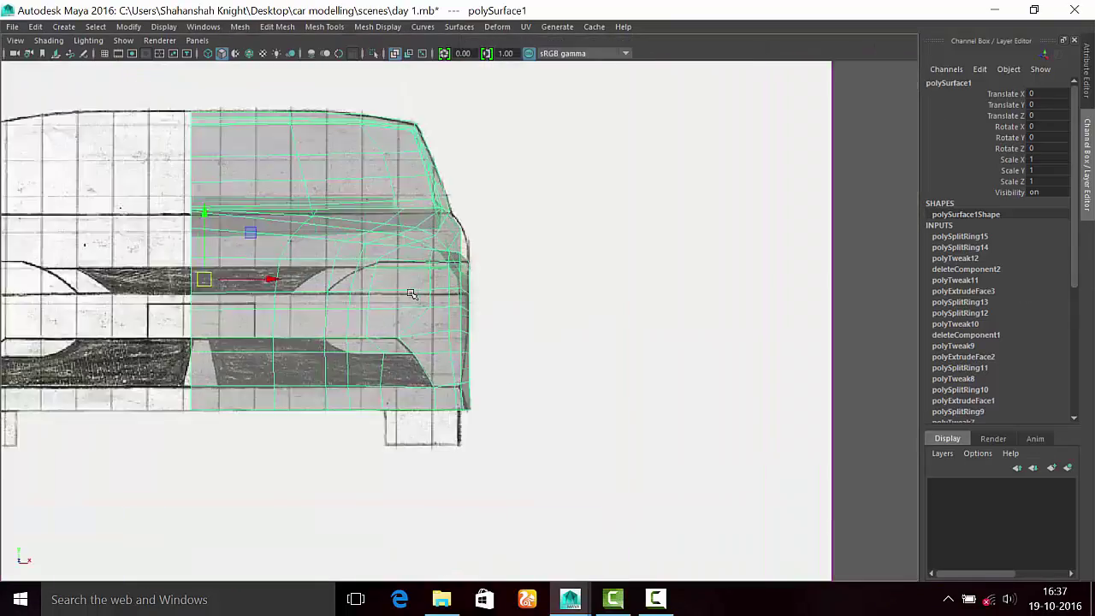
scroll(412, 294, "up", 3)
scroll(412, 295, "up", 2)
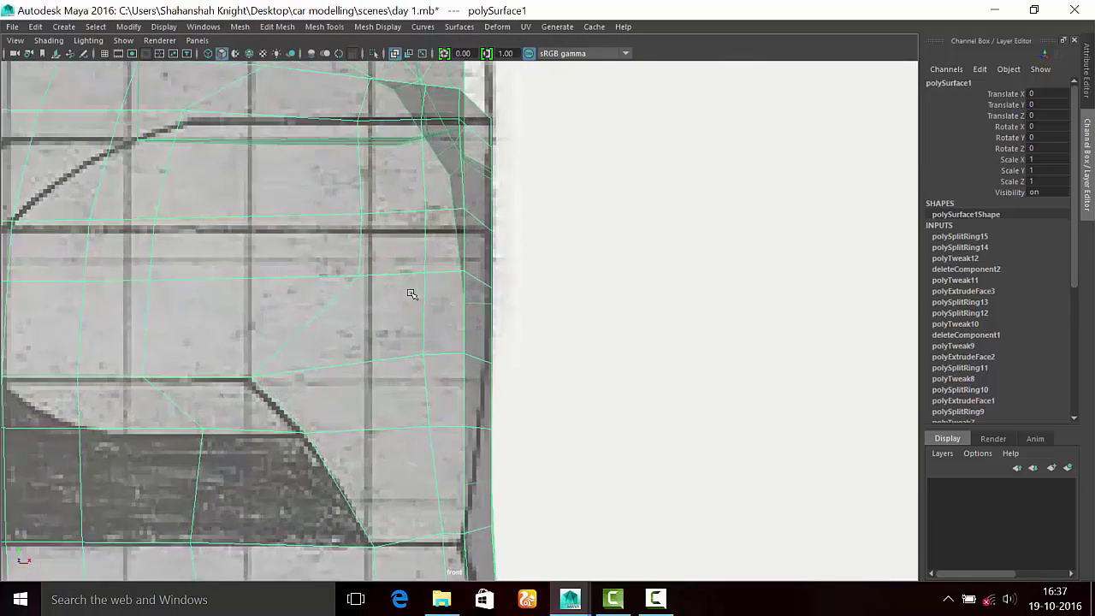
scroll(411, 294, "up", 1)
Step: Compare perspective and blueprint views, then start a Multi-Cut at the intake's curved corner
key("space")
left_click_drag(411, 294, 412, 294)
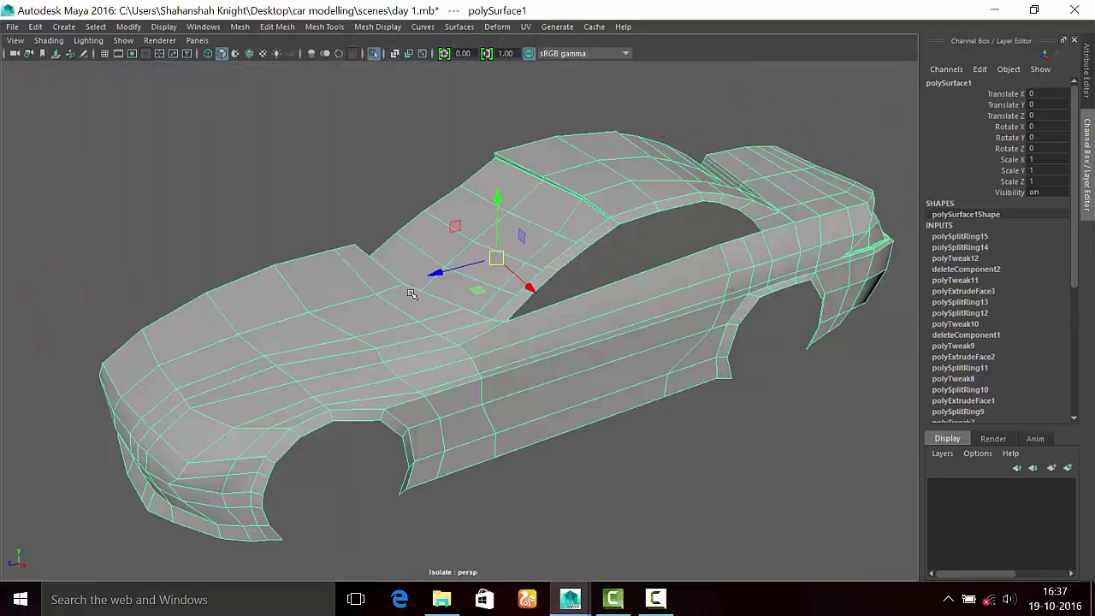
key("space")
key("space")
scroll(412, 295, "up", 2)
scroll(411, 295, "up", 2)
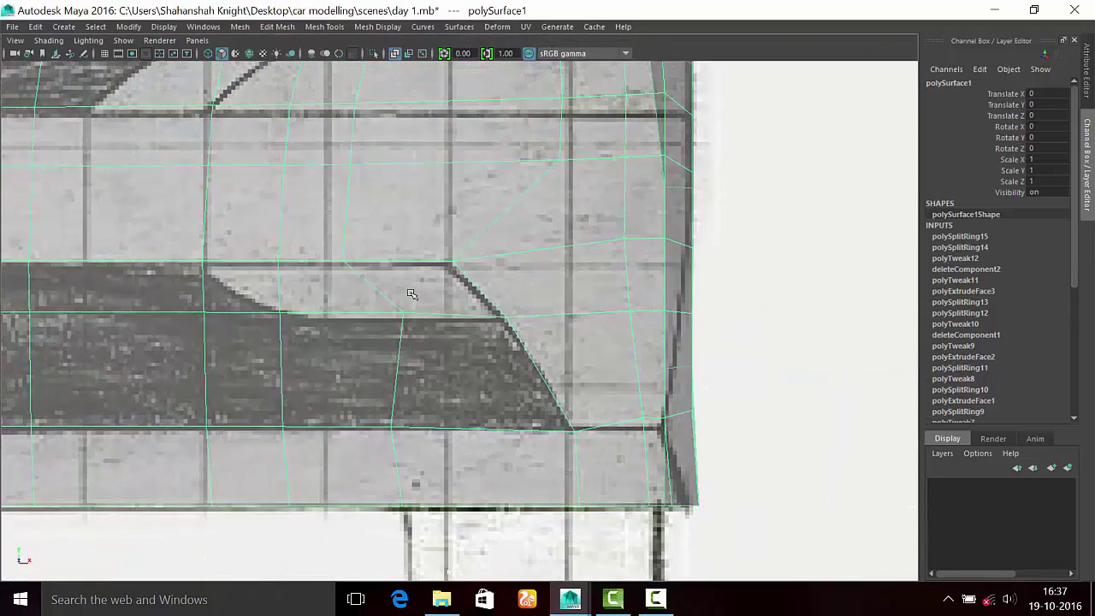
right_click_drag(411, 294, 411, 294, "shift")
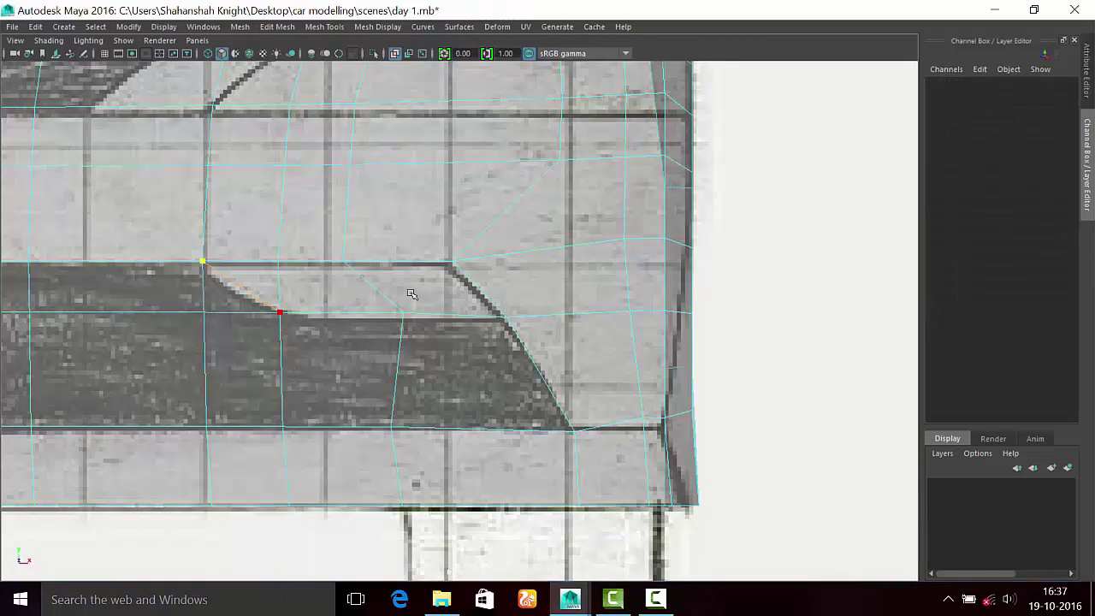
Step: Finish the cut across the intake corner and place its new vertex on the blueprint's diagonal
scroll(412, 294, "up", 2)
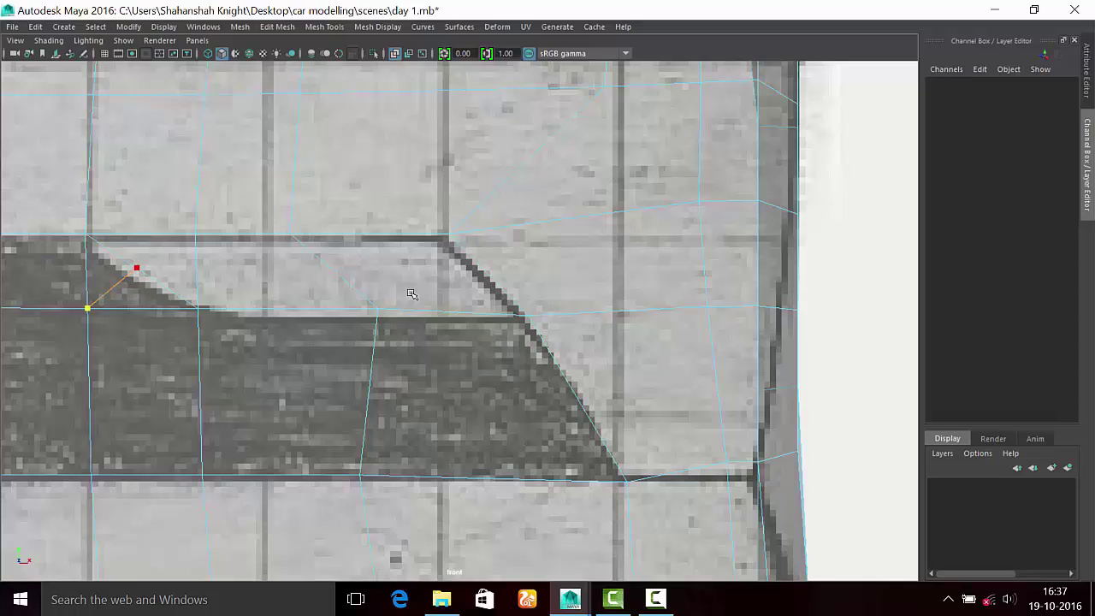
key("Return")
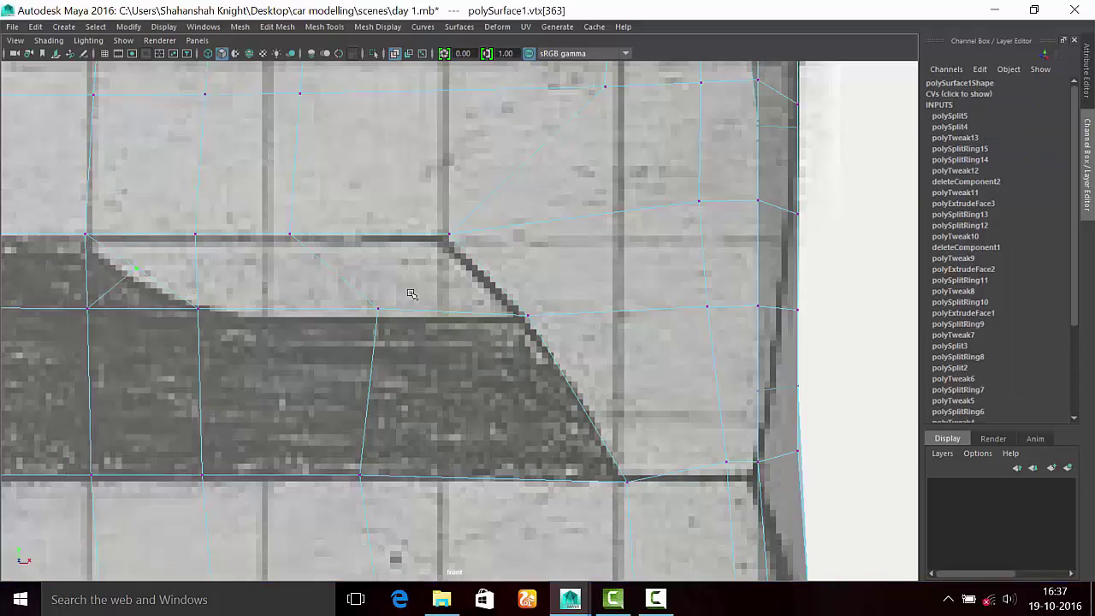
key("w")
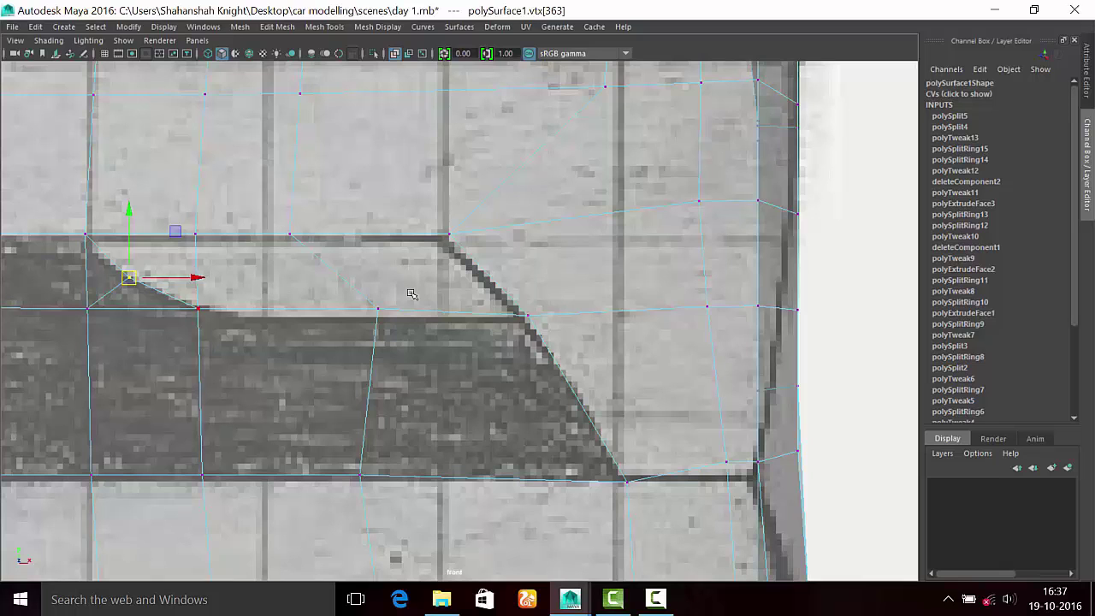
key("ctrl+z")
key("ctrl+z")
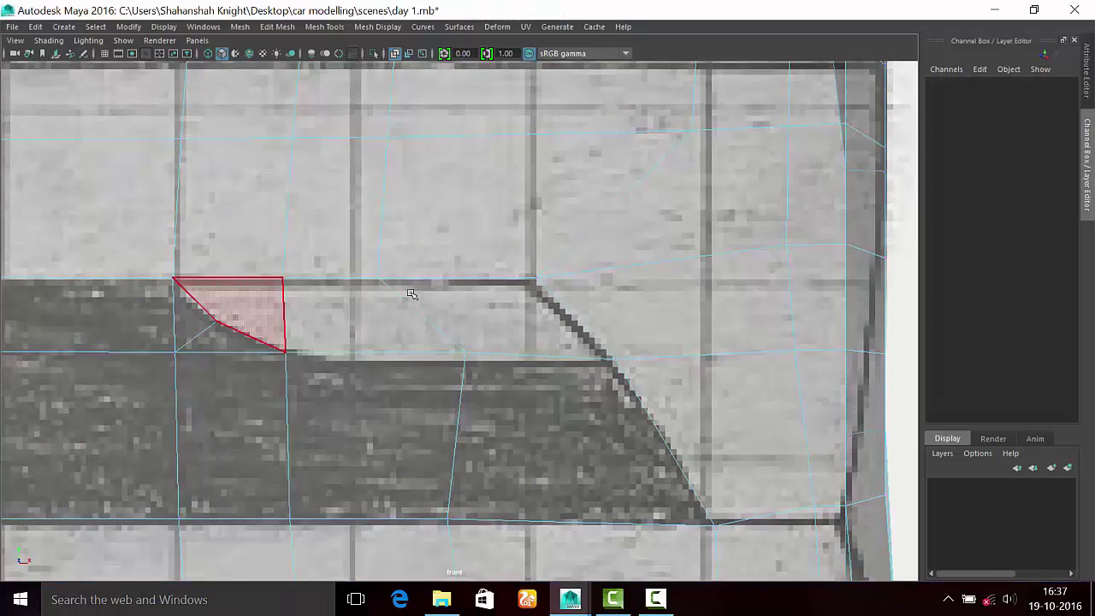
key("ctrl+z")
key("ctrl+z")
key("ctrl+z")
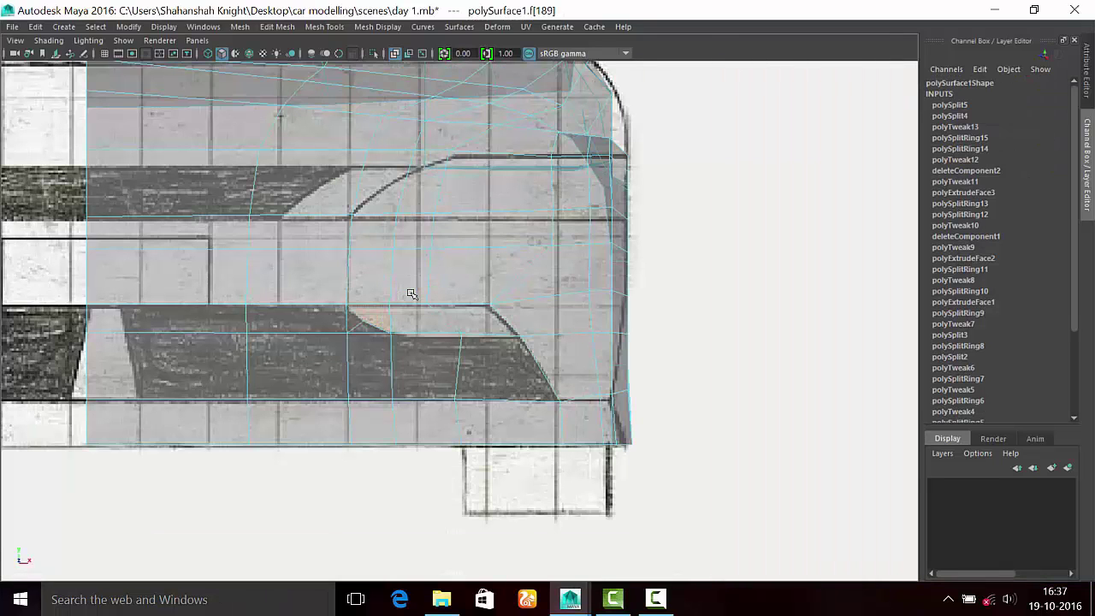
key("ctrl+z")
key("ctrl+z")
key("ctrl+z")
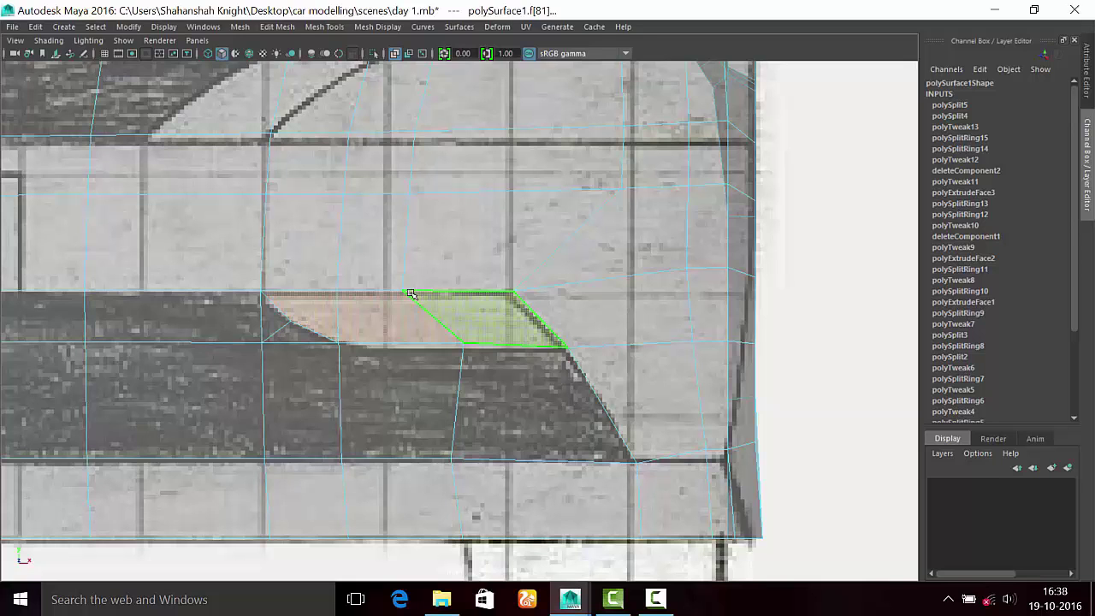
Step: Isolate the car and maximise the front blueprint view from the four-view layout
scroll(411, 293, "down", 5)
key("ctrl+1")
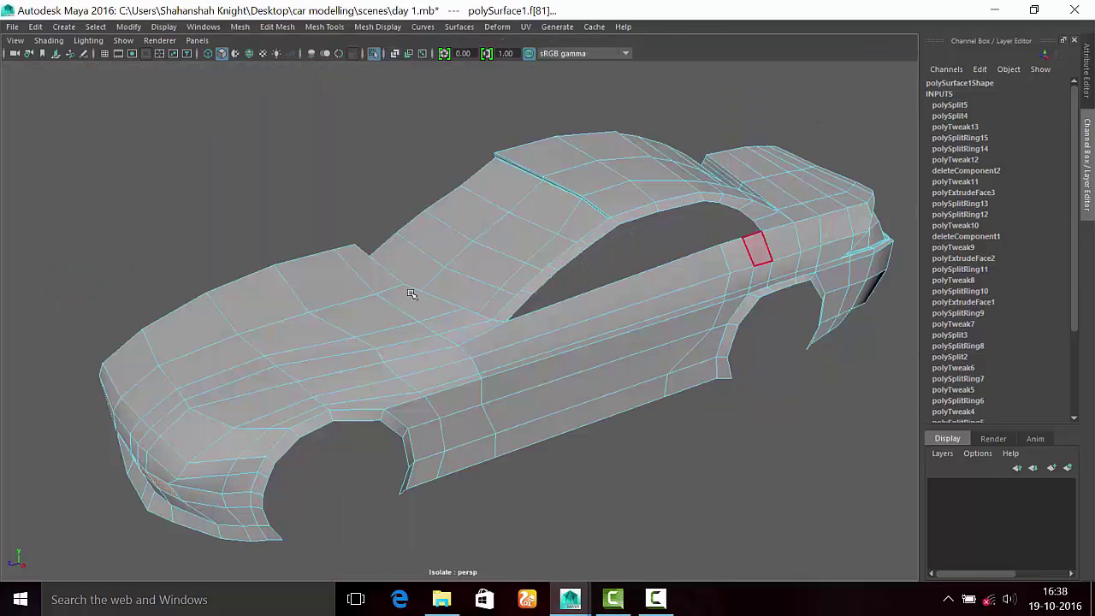
scroll(411, 294, "up", 2)
scroll(411, 294, "up", 2)
key("space")
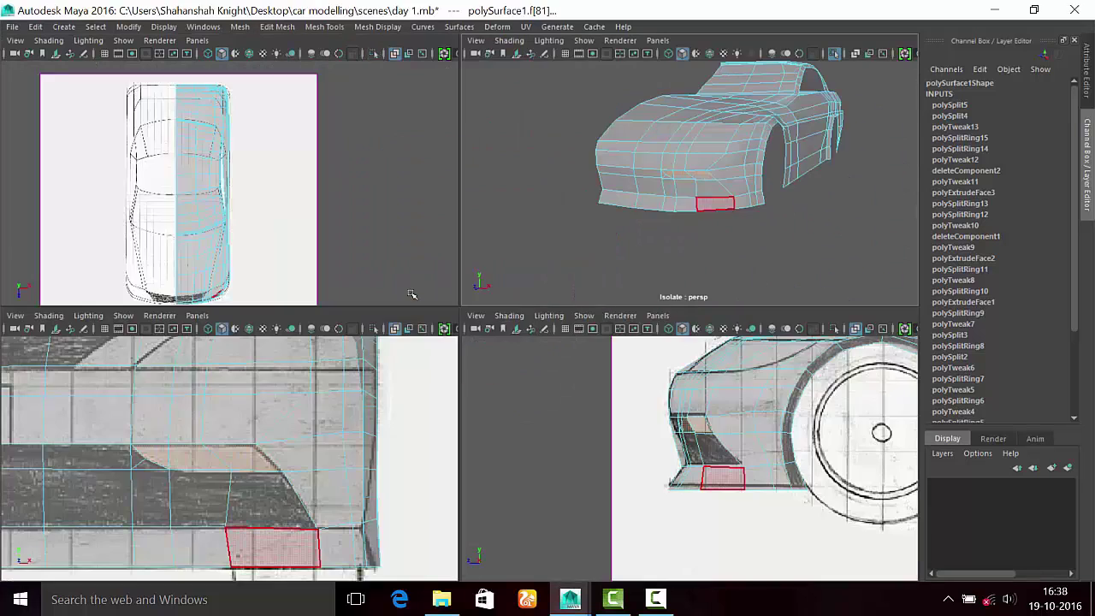
key("space")
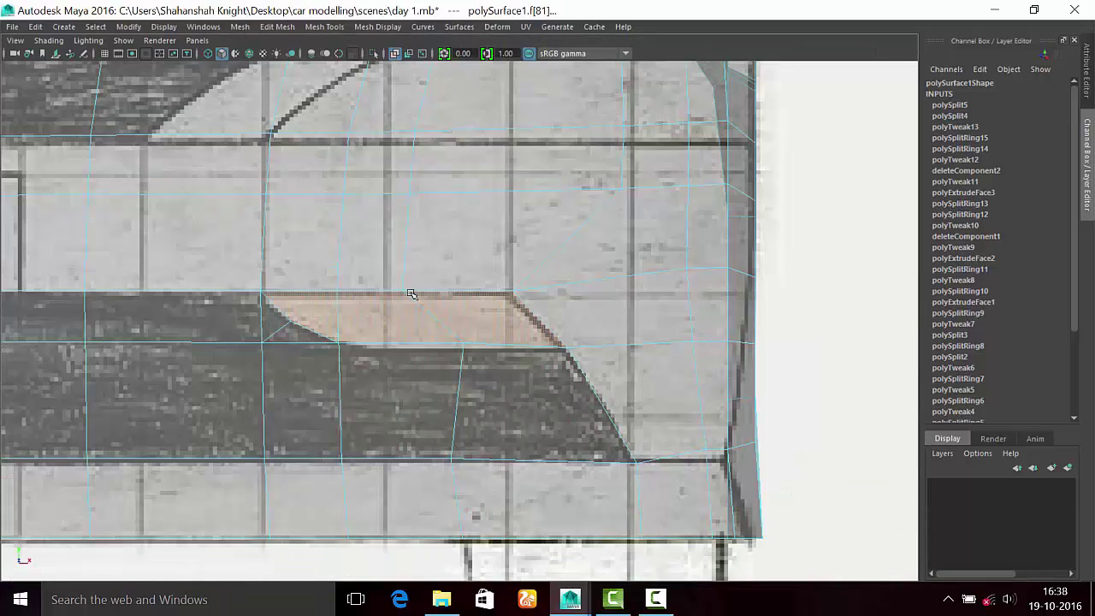
scroll(410, 294, "up", 2)
Step: Slide the intake's upper-edge vertex left along X onto the blueprint's intake outline
key("F9")
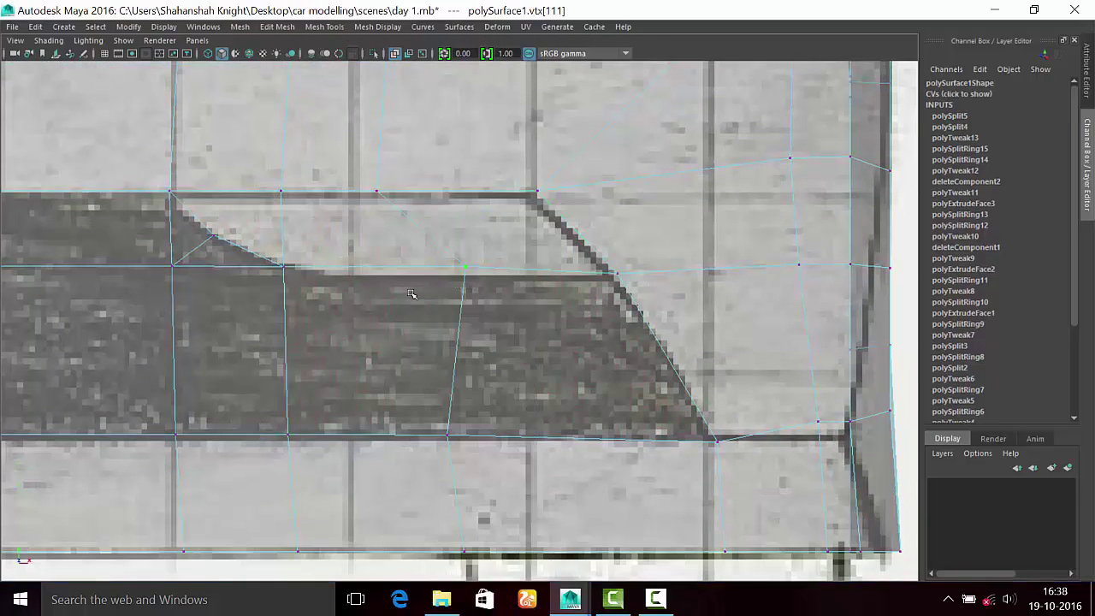
key("w")
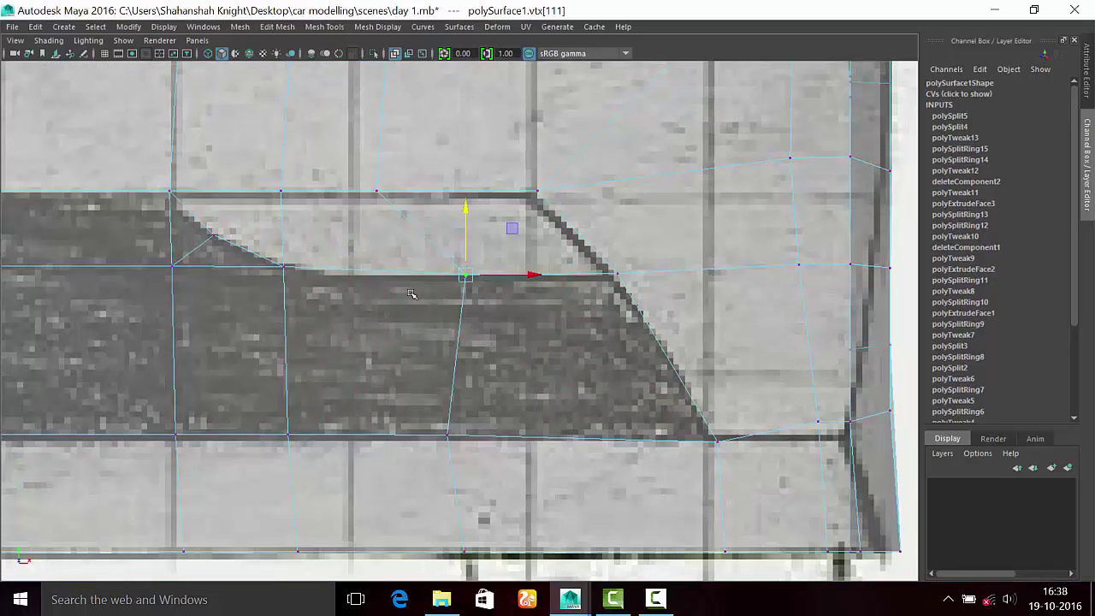
left_click_drag(513, 274, 501, 275)
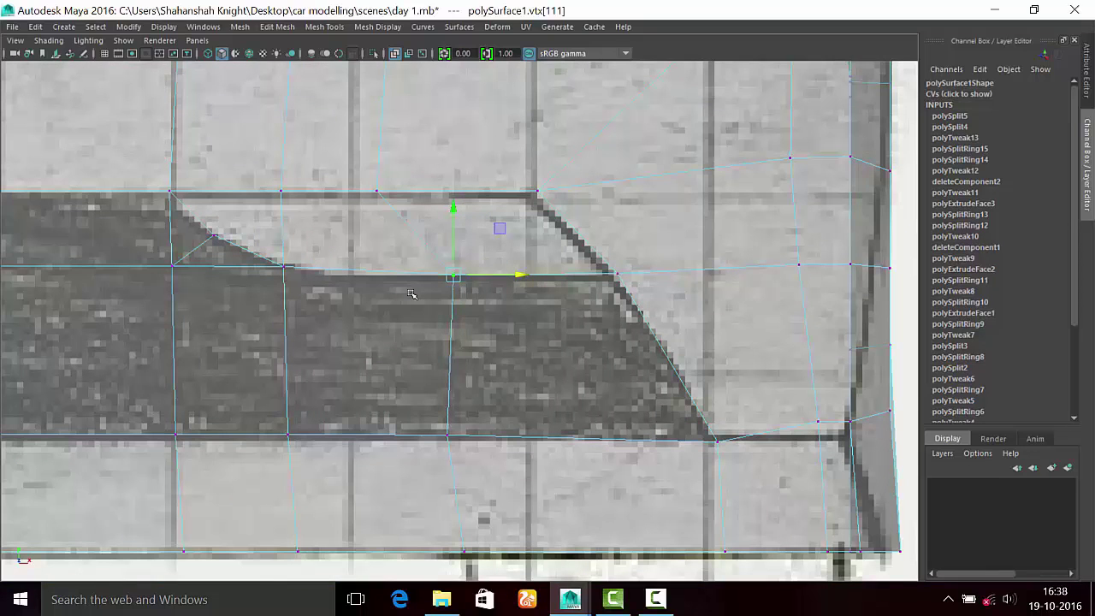
key("F11")
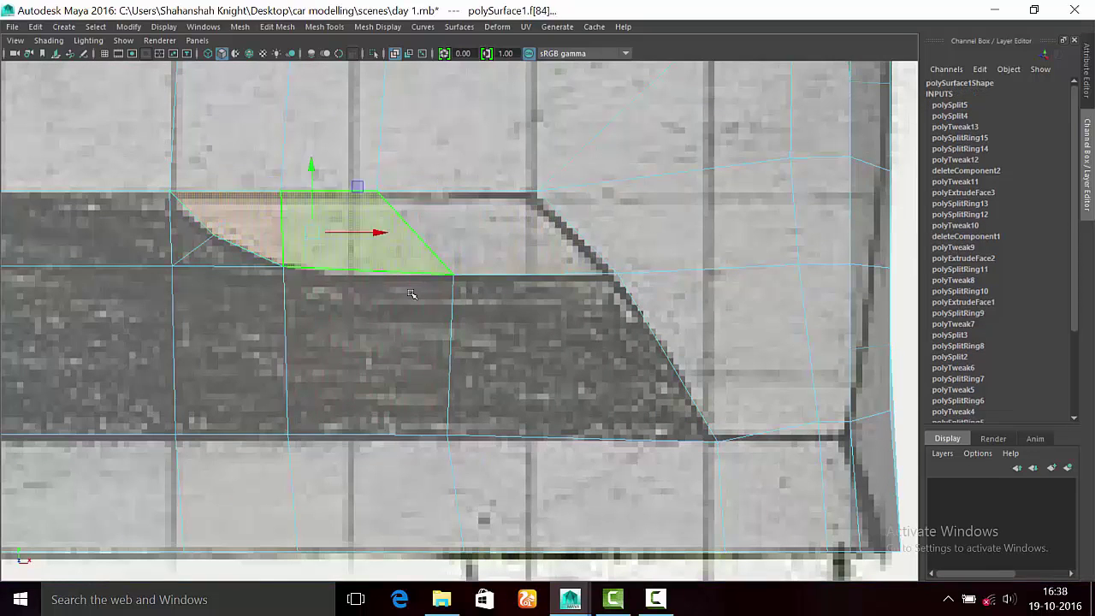
key("ctrl+1")
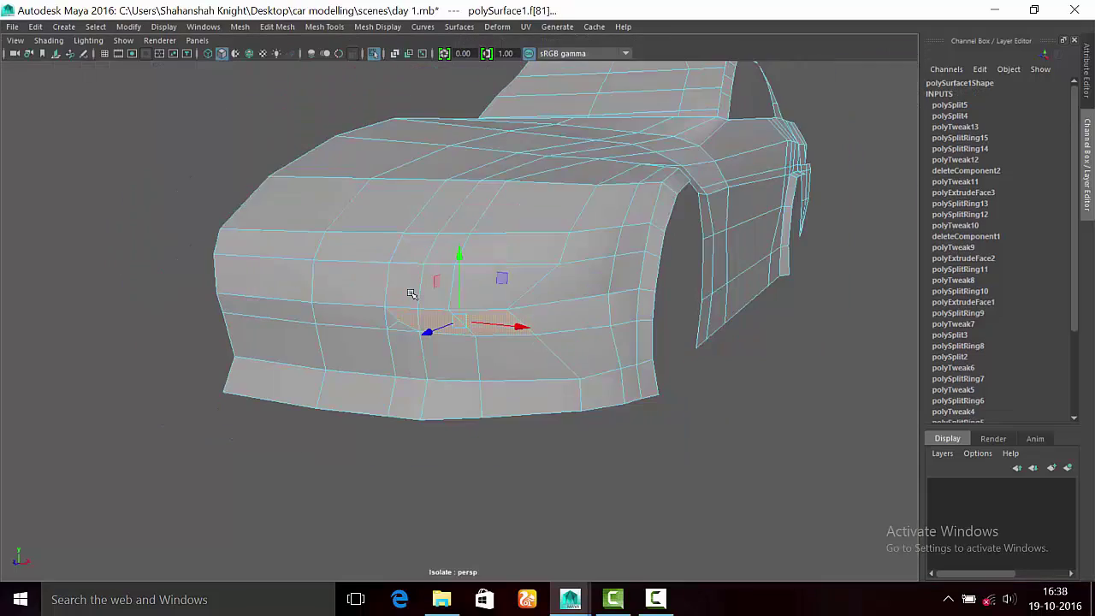
Step: Extrude the bumper intake face and push it inward to recess the slot
left_click_drag(412, 294, 445, 282, "alt")
right_click_drag(819, 274, 782, 305, "shift")
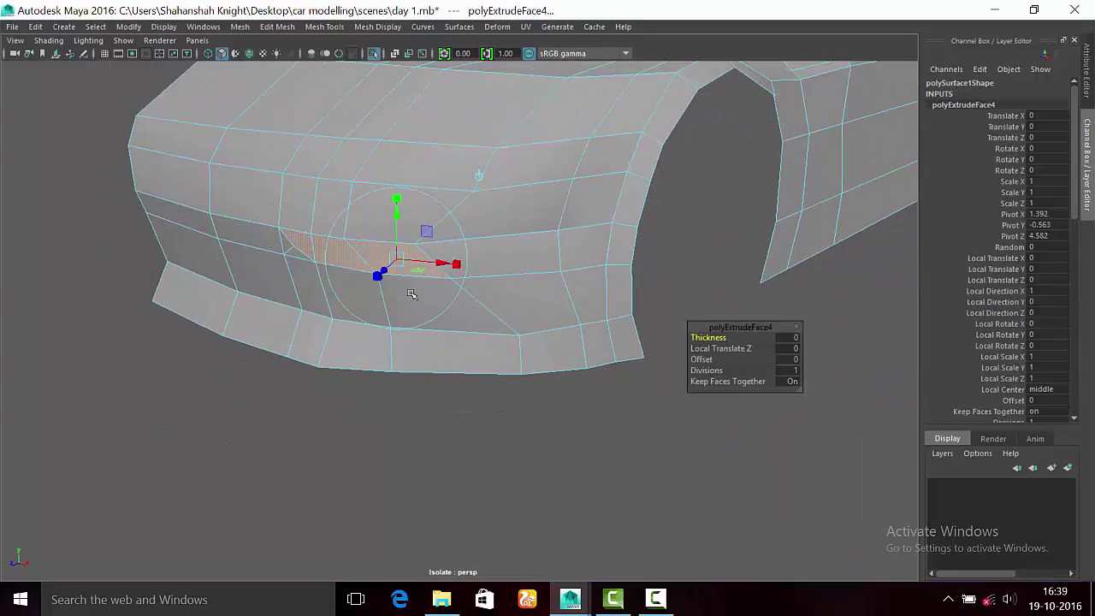
left_click_drag(445, 283, 416, 296, "alt")
middle_click_drag(416, 296, 412, 294)
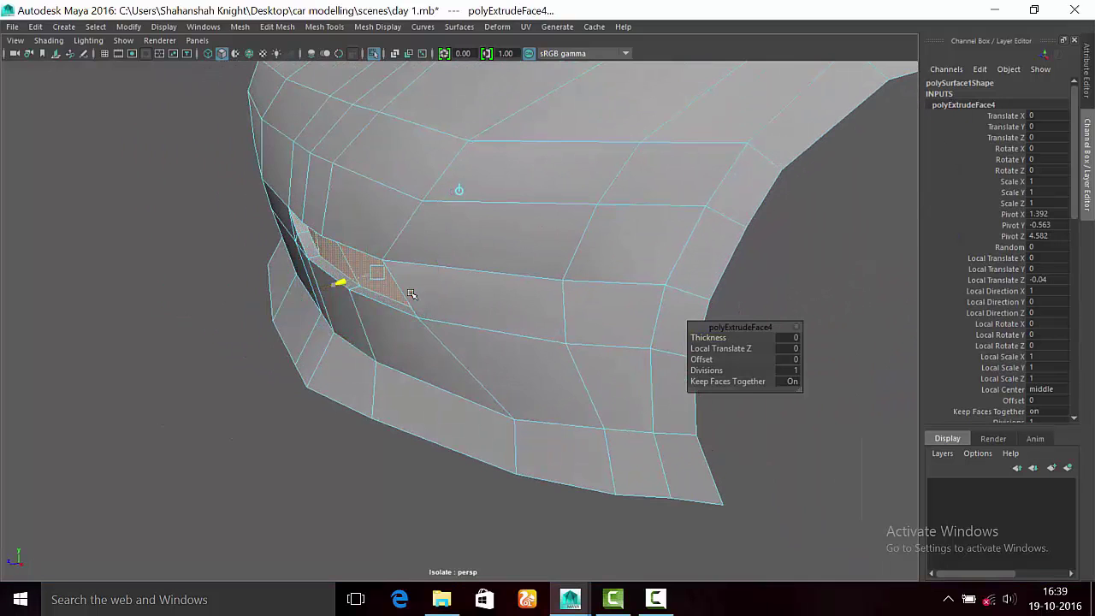
mouse_move(411, 294)
left_mouse_down("alt")
mouse_move(445, 282)
mouse_move(412, 294)
left_mouse_up("alt")
Step: Insert a support edge loop beside the intake slot and check it smoothed
left_click(411, 293)
right_click_drag(403, 210, 325, 232, "shift")
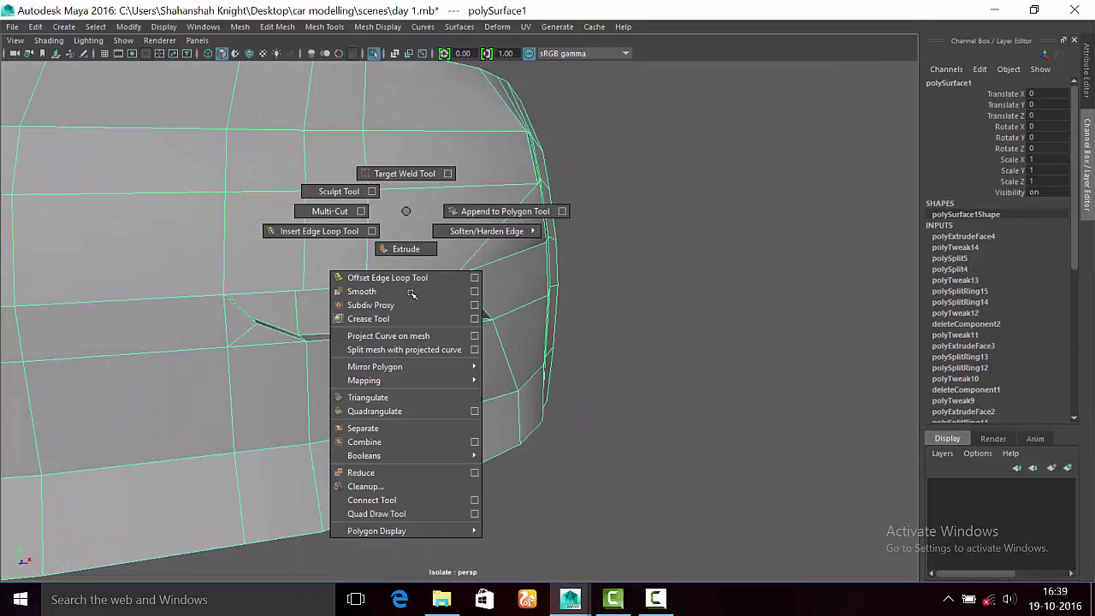
mouse_move(412, 293)
left_mouse_down("alt")
mouse_move(445, 282)
mouse_move(412, 293)
left_mouse_up("alt")
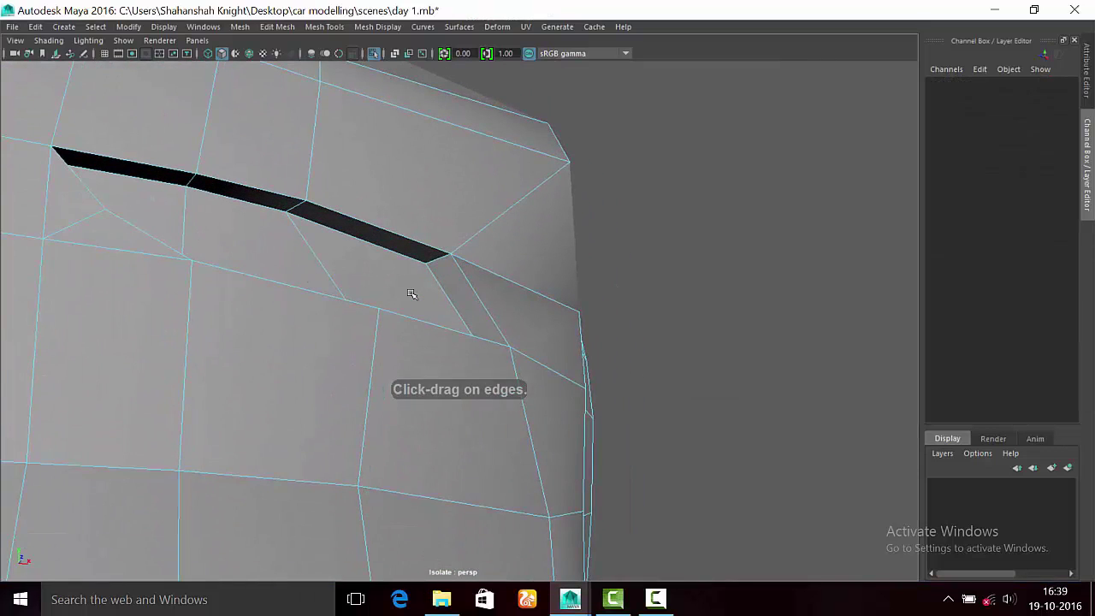
left_click(412, 294)
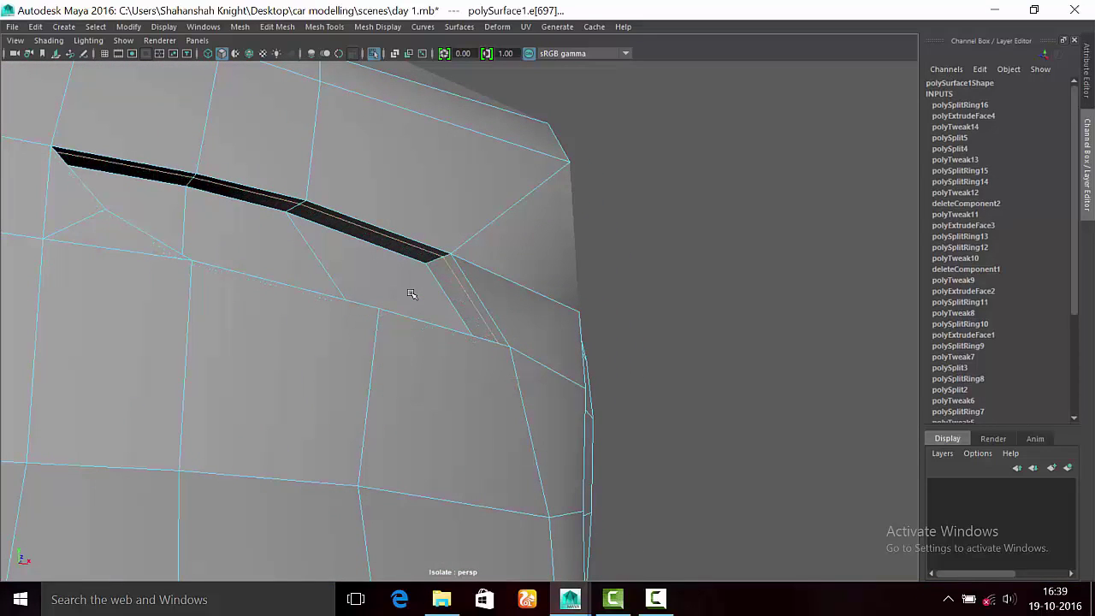
left_click(412, 293)
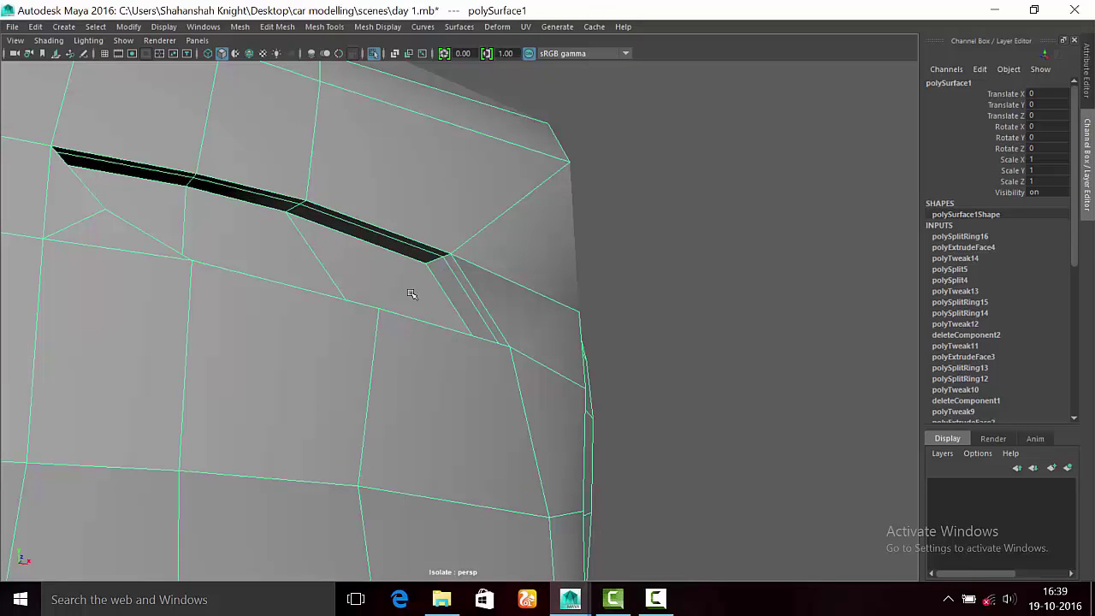
key("2")
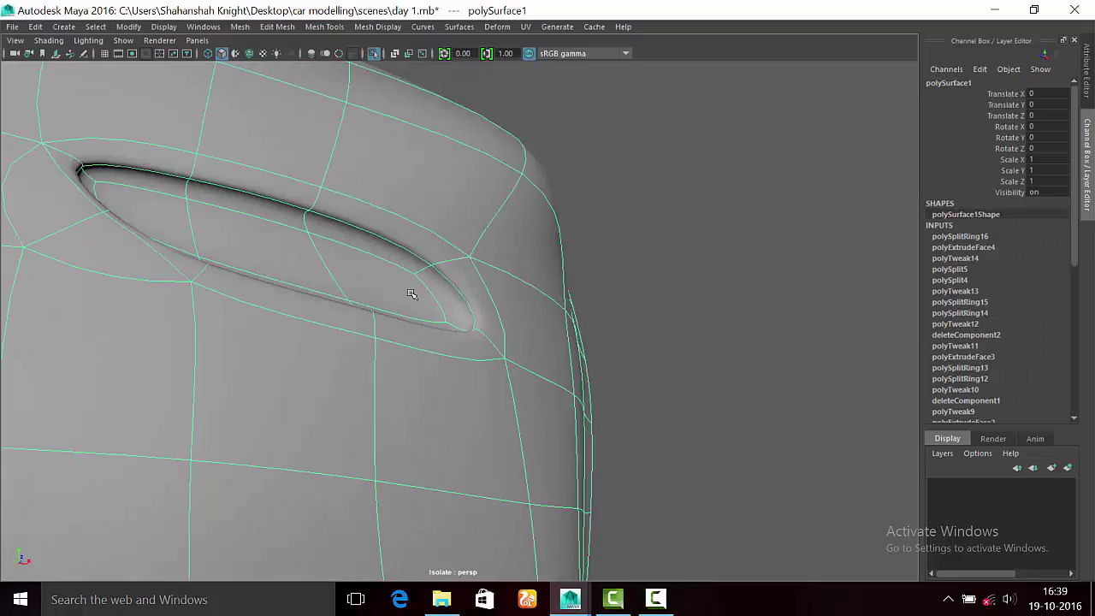
key("1")
Step: Retry edge loop insertion and preview the slot with smoothing before returning to the cage
right_click_drag(411, 294, 276, 244, "shift")
scroll(411, 293, "up", 3)
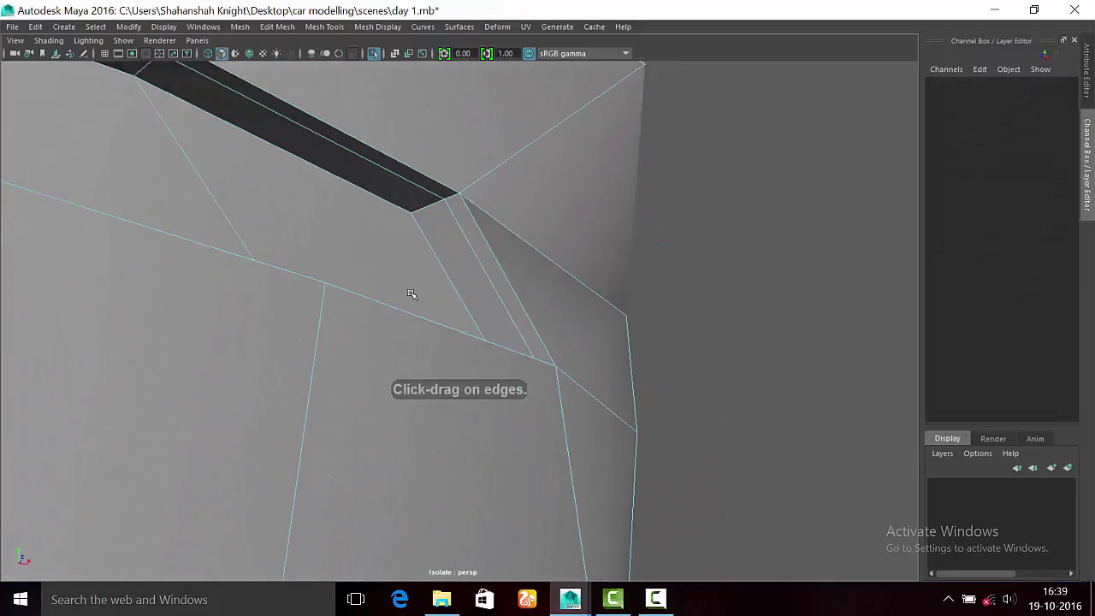
scroll(412, 293, "up", 3)
key("3")
key("q")
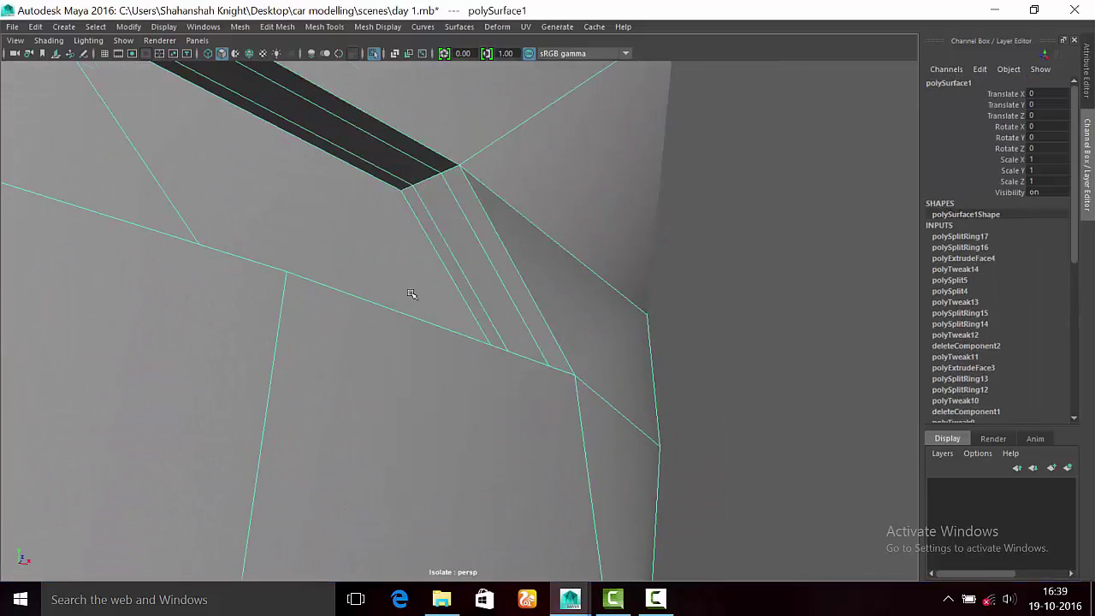
scroll(412, 293, "down", 5)
scroll(411, 294, "down", 2)
scroll(412, 294, "up", 4)
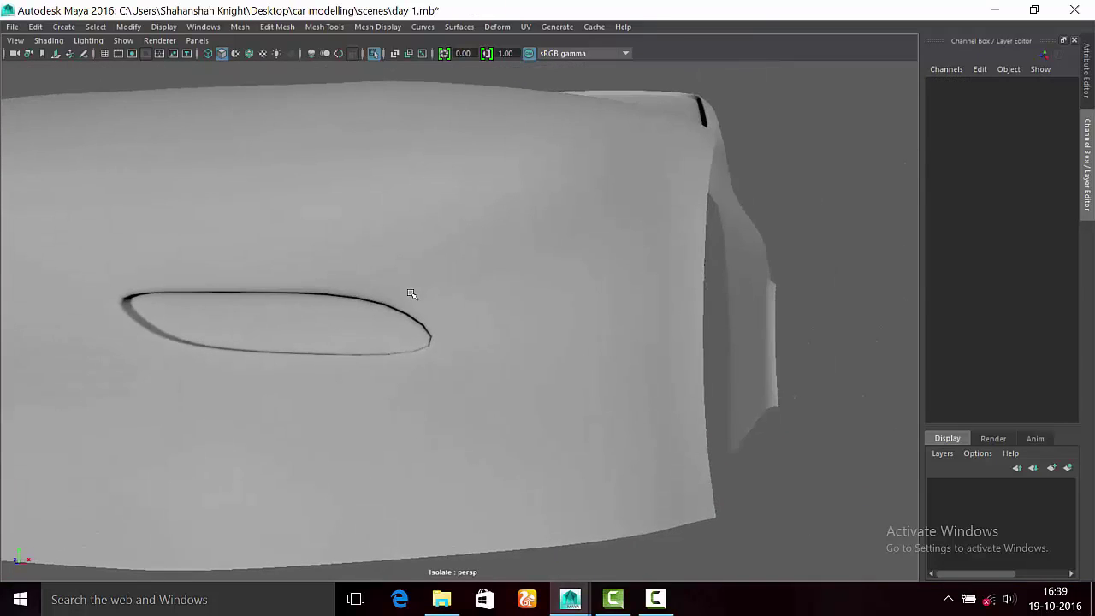
left_click(412, 293)
key("1")
Step: Add two support edge loops running along the intake slot
key("space")
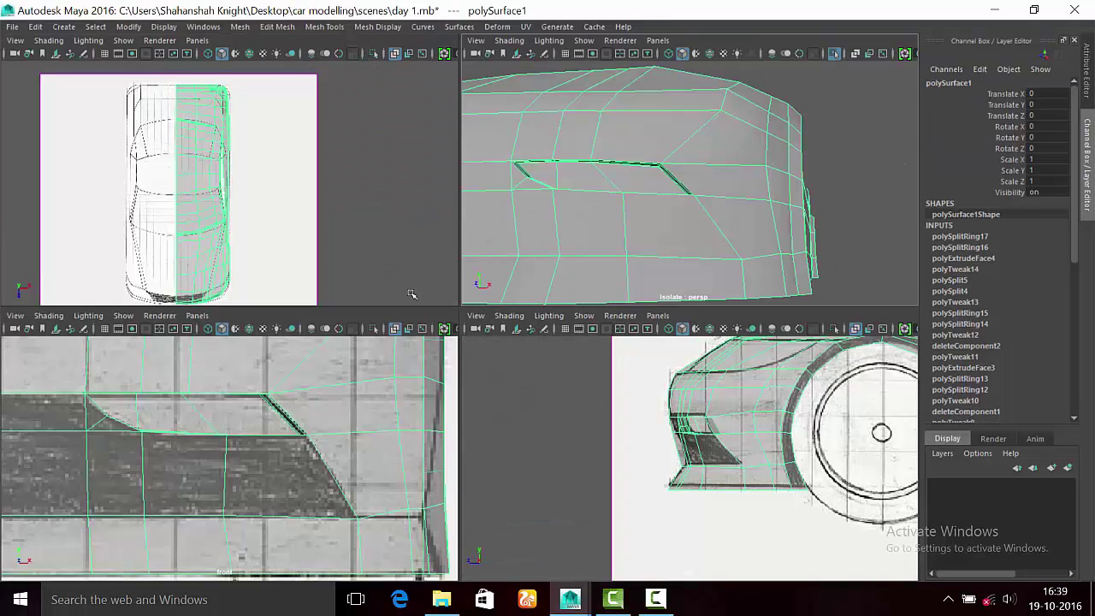
key("space")
left_click_drag(411, 293, 376, 294, "alt")
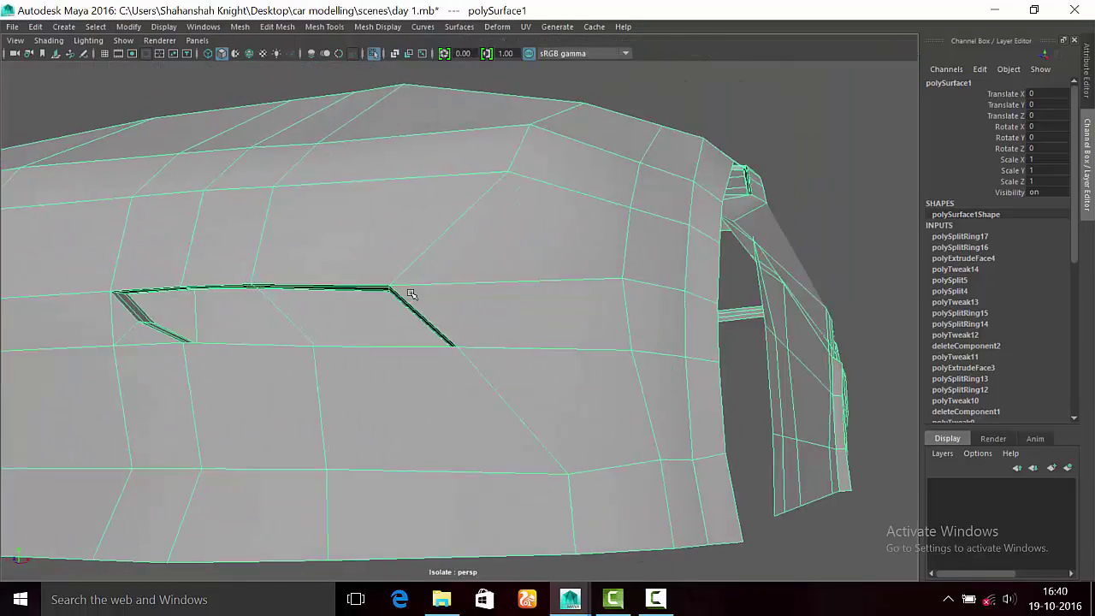
right_click(483, 241, "shift")
left_click(412, 293)
scroll(411, 293, "up", 2)
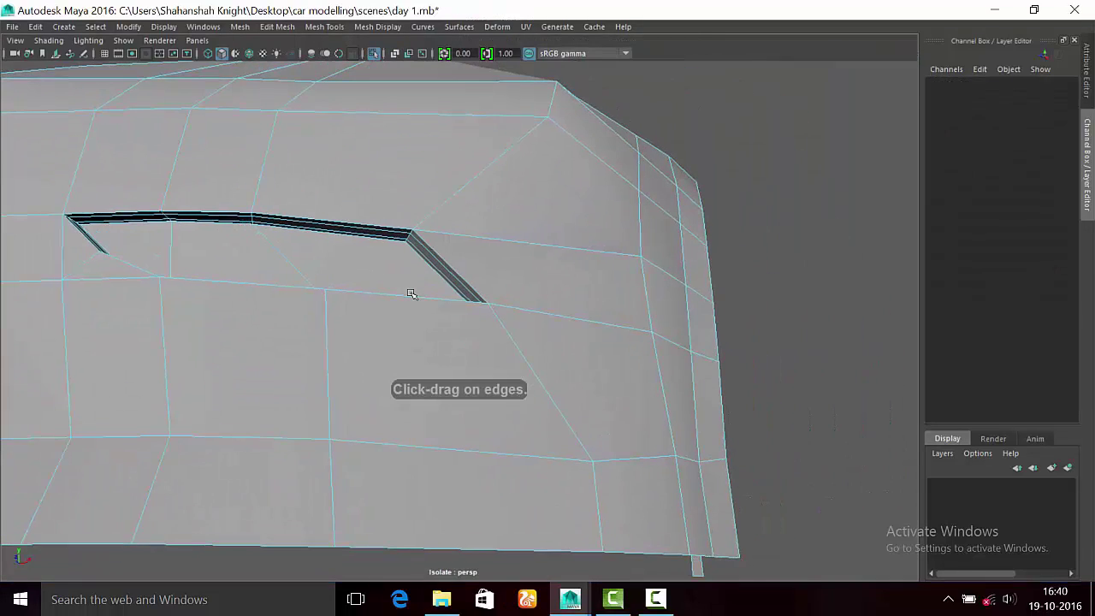
left_click(411, 293)
left_click(411, 293)
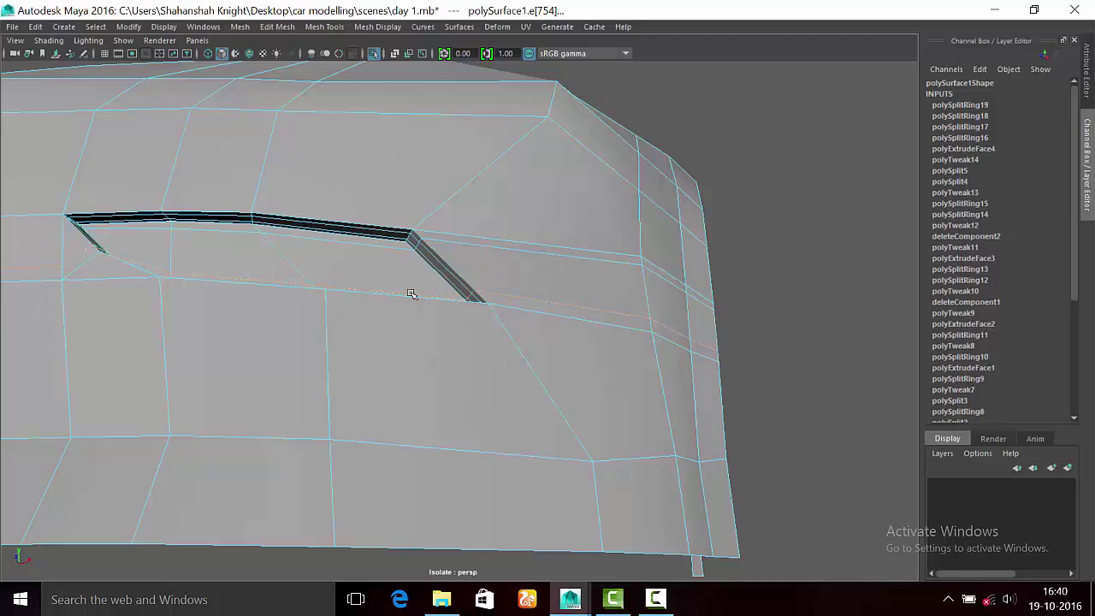
Step: Preview the body smoothed and tumble around to confirm the slot stays crisp
left_click_drag(411, 293, 411, 293, "alt")
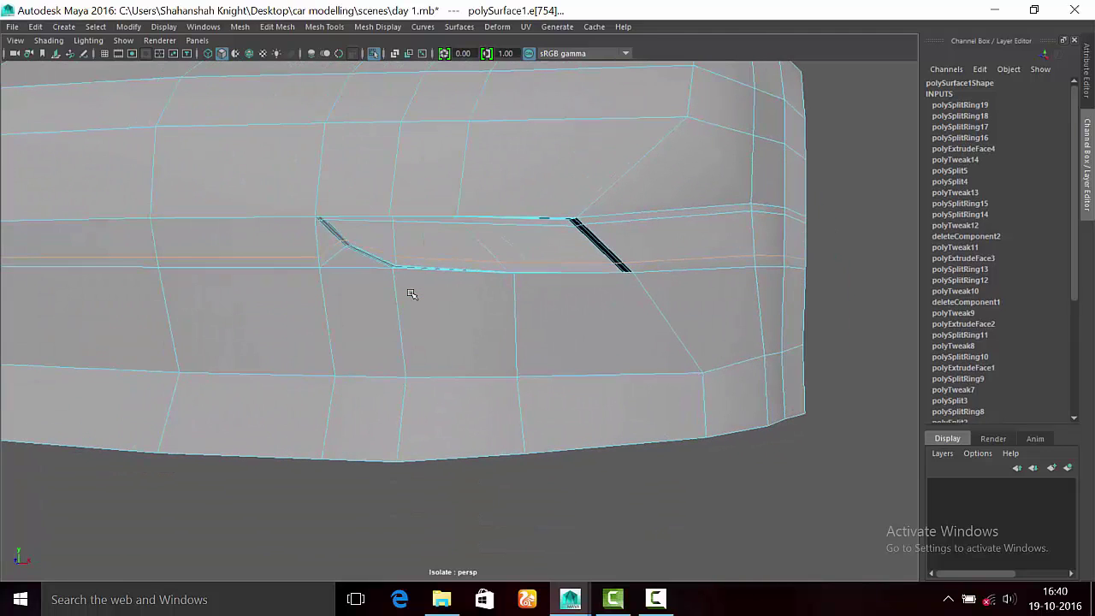
right_click_drag(412, 294, 411, 293)
key("3")
left_click(411, 293)
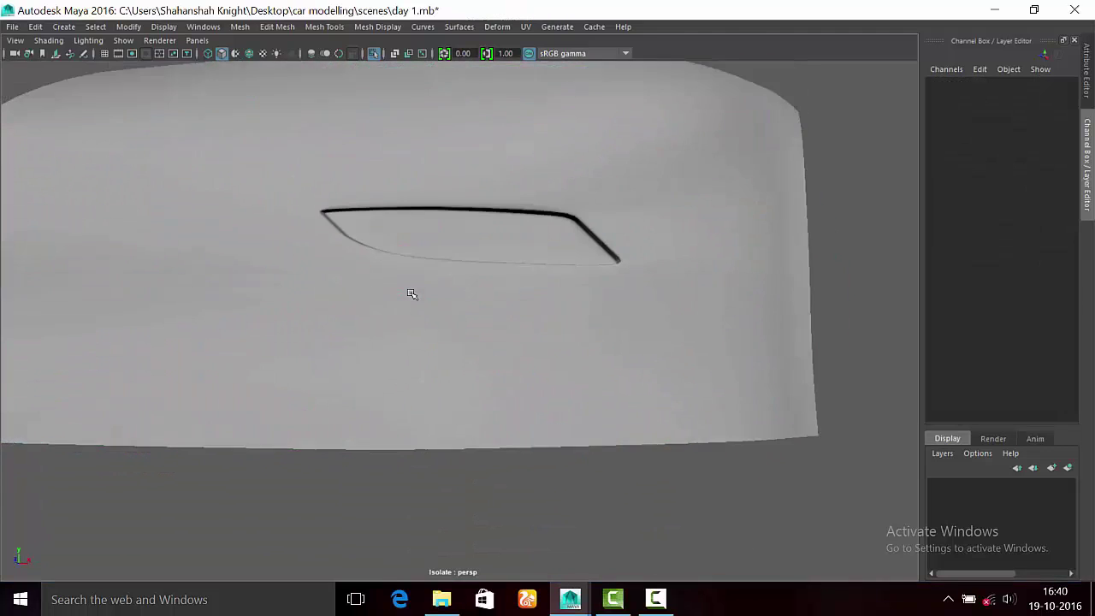
left_click_drag(411, 293, 411, 293, "alt")
left_click(412, 293)
scroll(412, 294, "up", 3)
Step: Back in the cage view, add a support edge loop at the slot's end
scroll(411, 294, "down", 2)
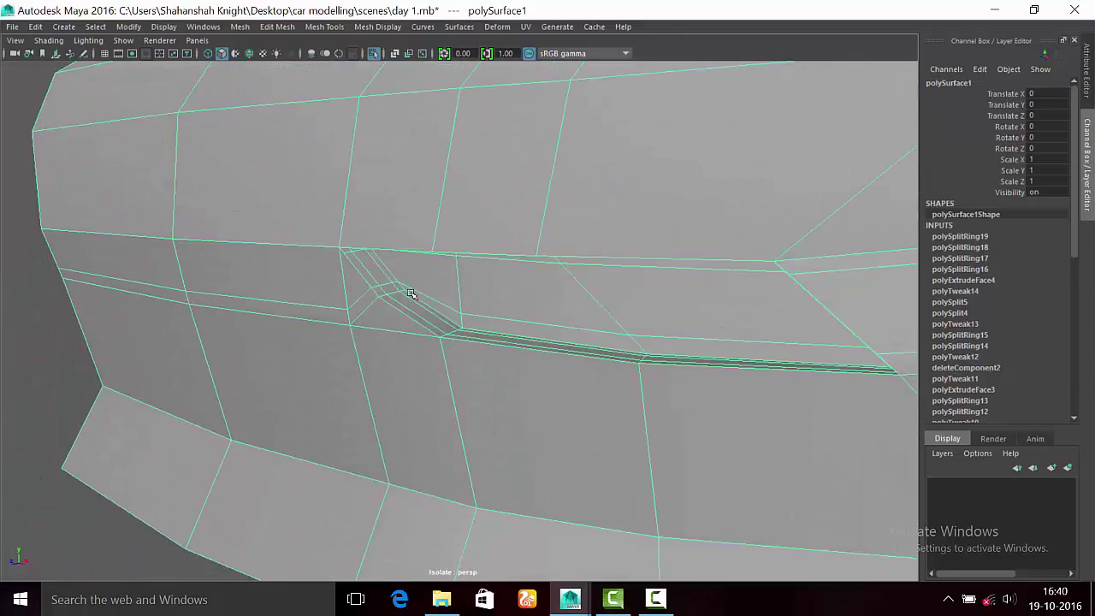
key("1")
key("F10")
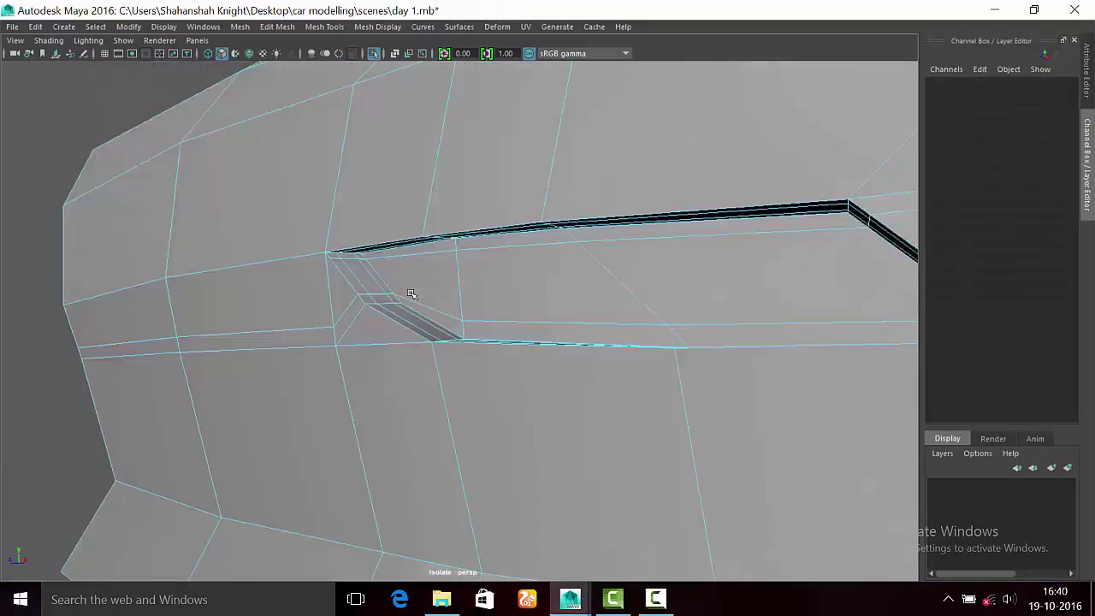
left_click_drag(412, 294, 412, 294, "alt")
scroll(412, 293, "up", 5)
scroll(411, 293, "down", 5)
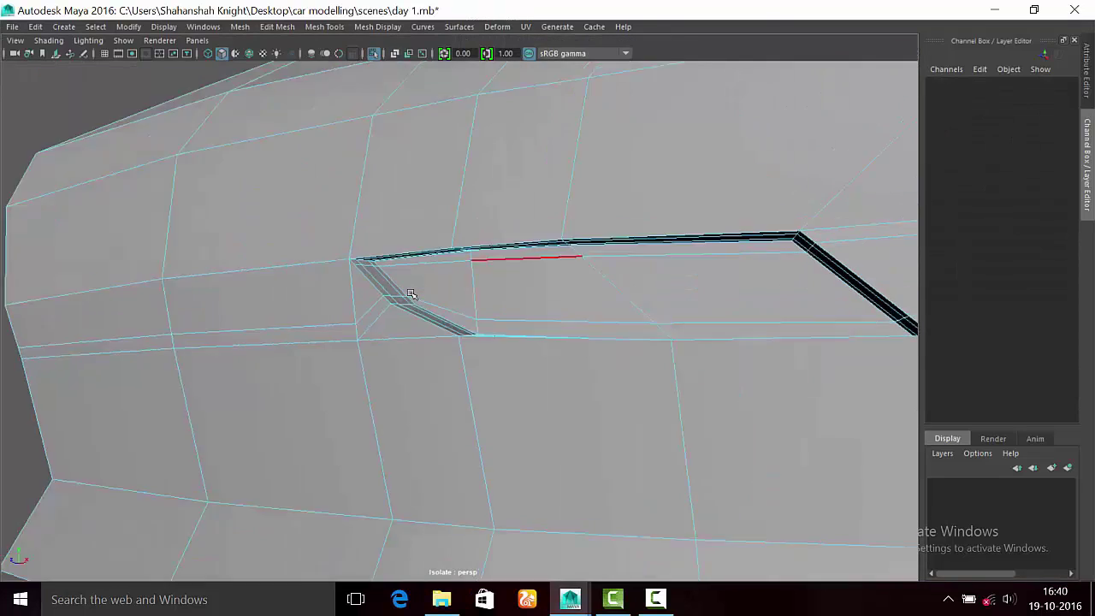
scroll(411, 294, "up", 5)
key("F8")
scroll(411, 293, "down", 4)
right_click_drag(411, 294, 411, 293, "shift")
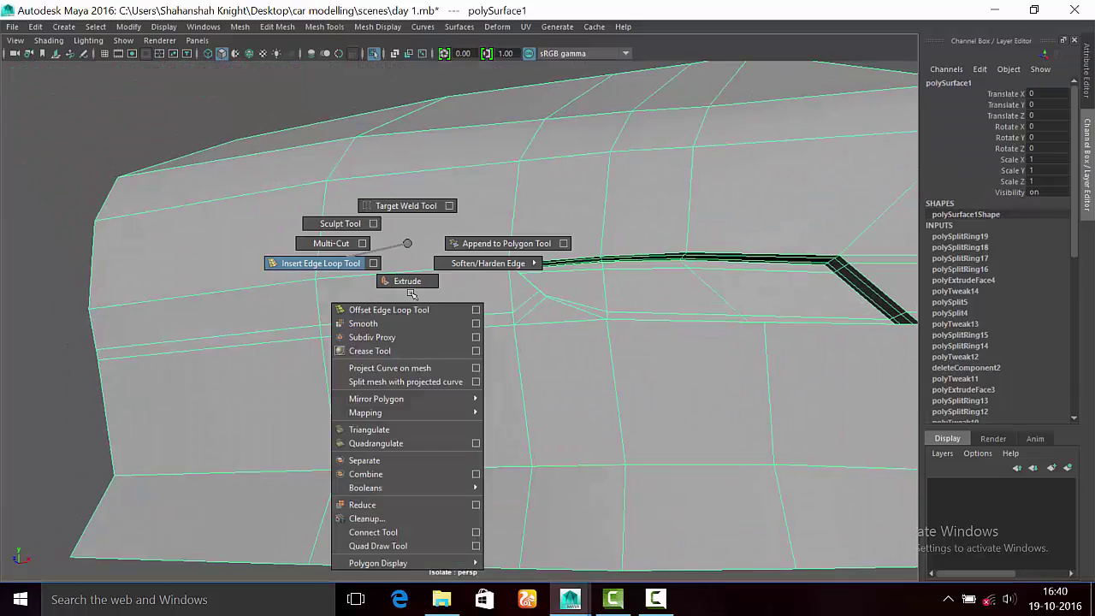
left_click(411, 293)
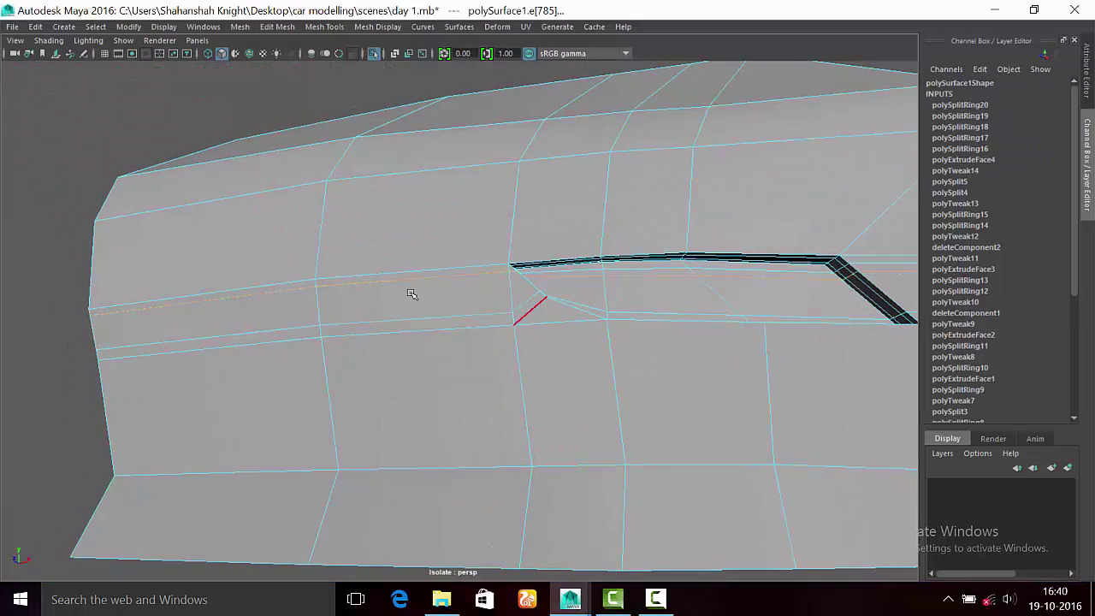
Step: Delete the stray edge from the intake
left_click_drag(411, 293, 412, 294, "alt")
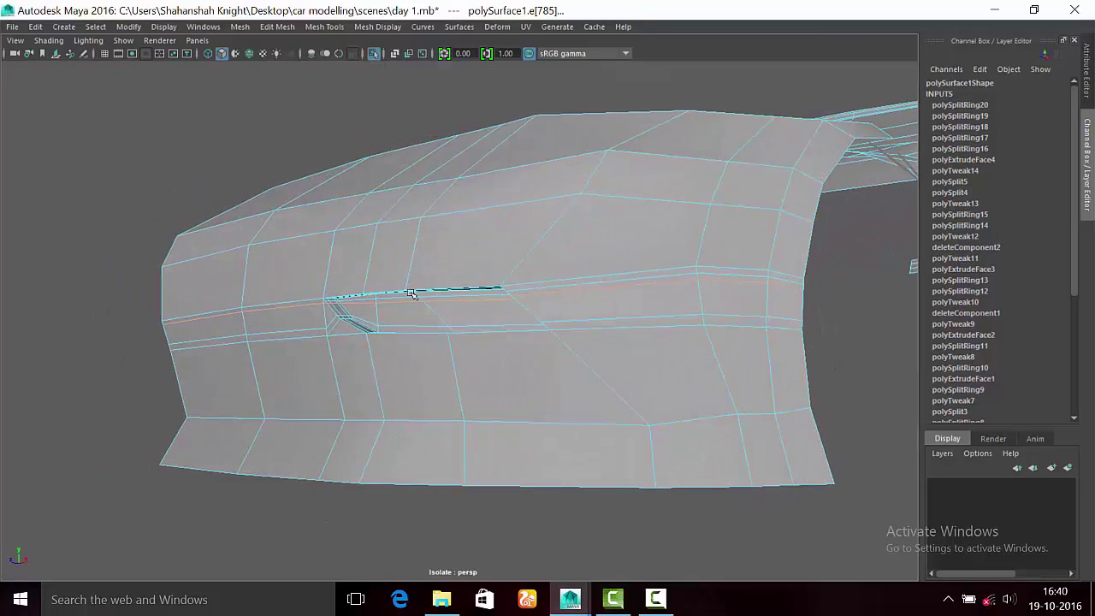
right_click(411, 295, "shift")
right_click_drag(411, 295, 360, 318, "shift")
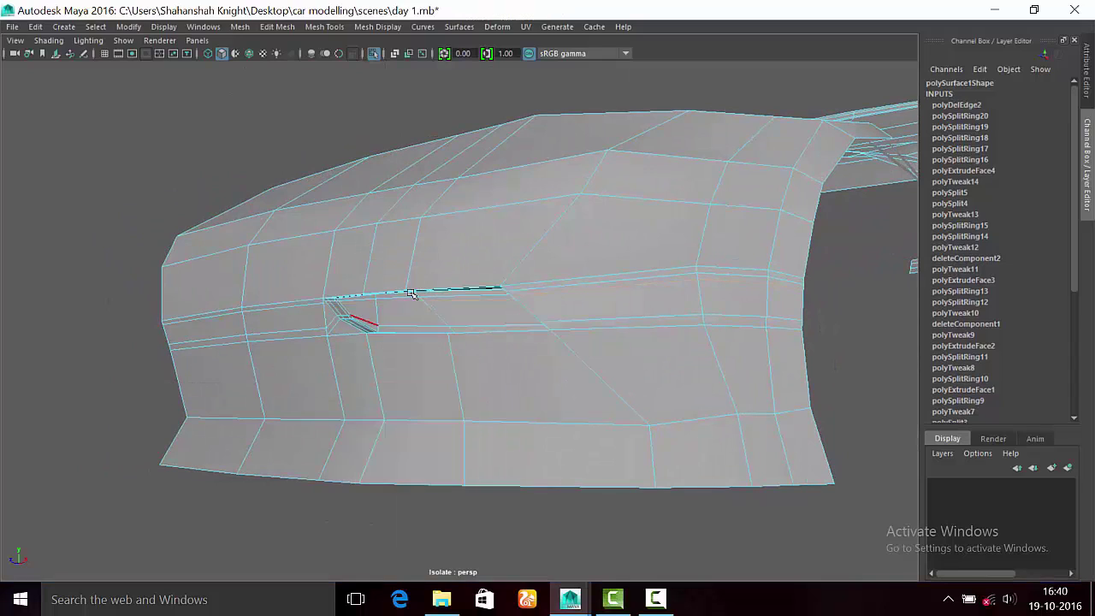
scroll(412, 295, "up", 3)
scroll(411, 294, "up", 3)
scroll(412, 295, "up", 5)
scroll(411, 293, "down", 5)
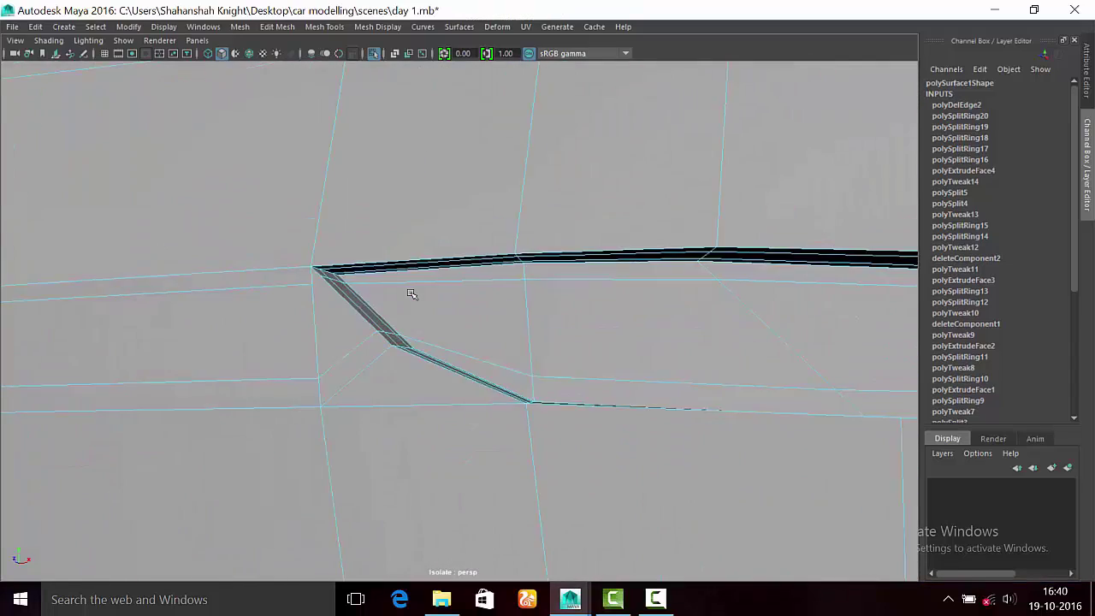
scroll(412, 294, "up", 2)
scroll(412, 293, "up", 2)
scroll(412, 294, "down", 1)
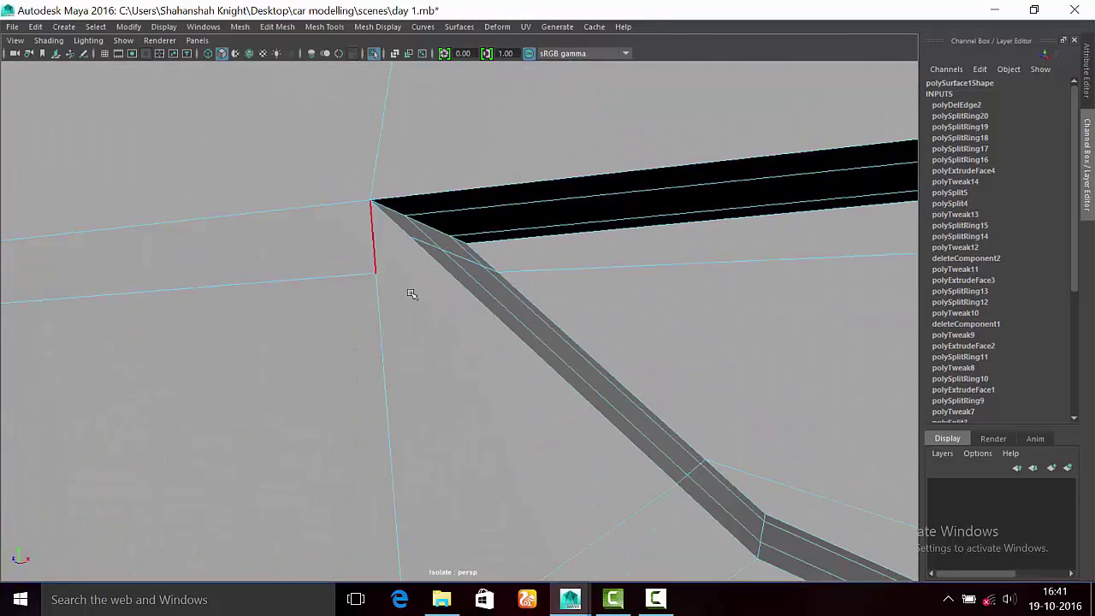
Step: Multi-Cut a short bracing edge at the intake's angled corner vertex
right_click(411, 294, "shift")
left_click(375, 272)
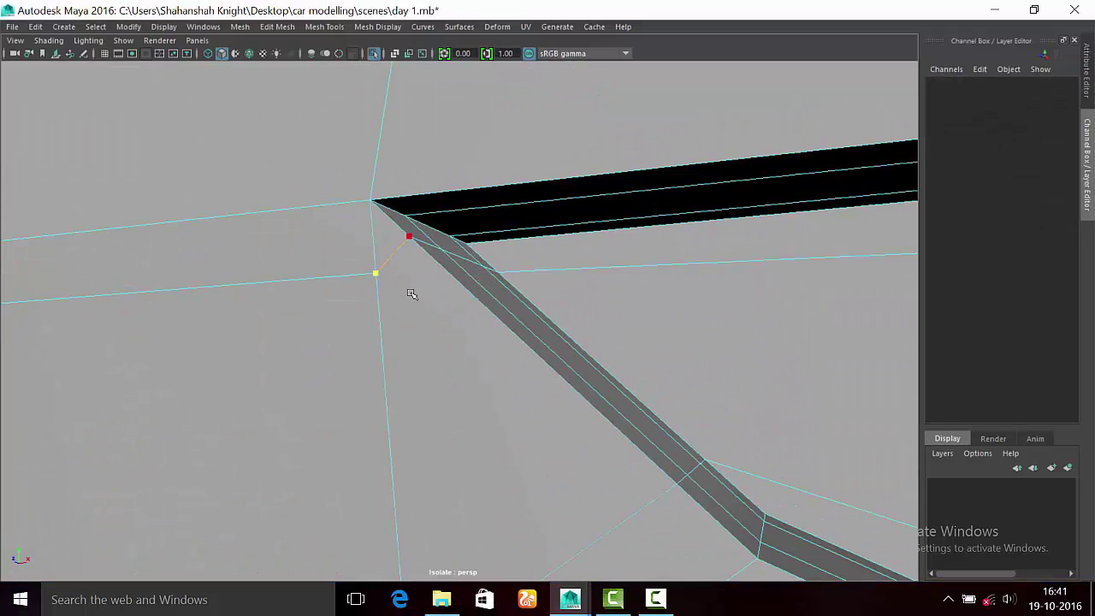
key("Return")
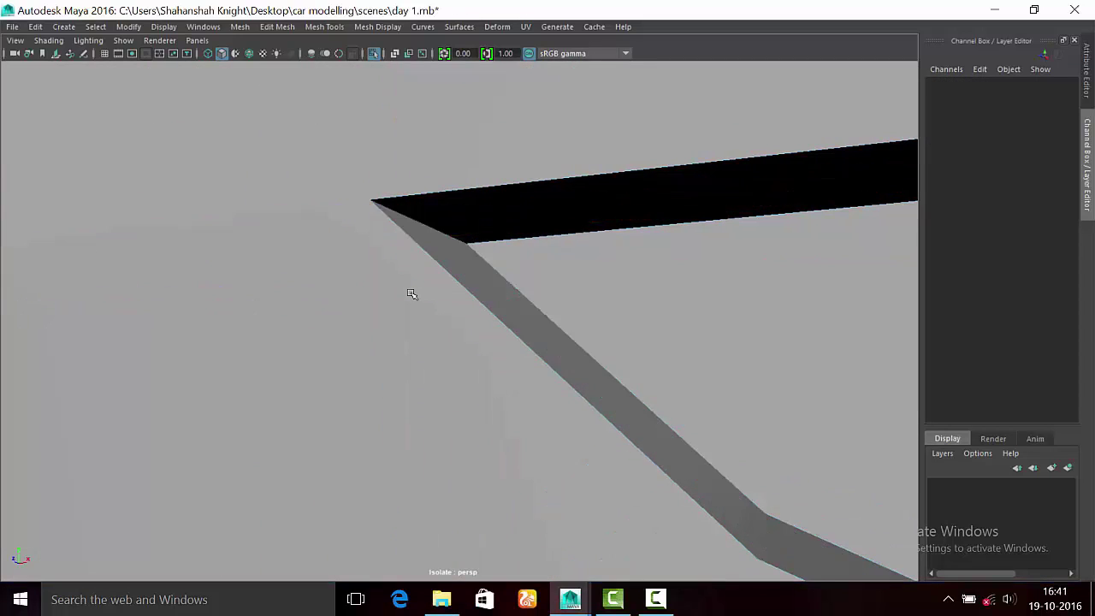
scroll(411, 293, "down", 5)
scroll(411, 293, "up", 3)
scroll(411, 294, "up", 2)
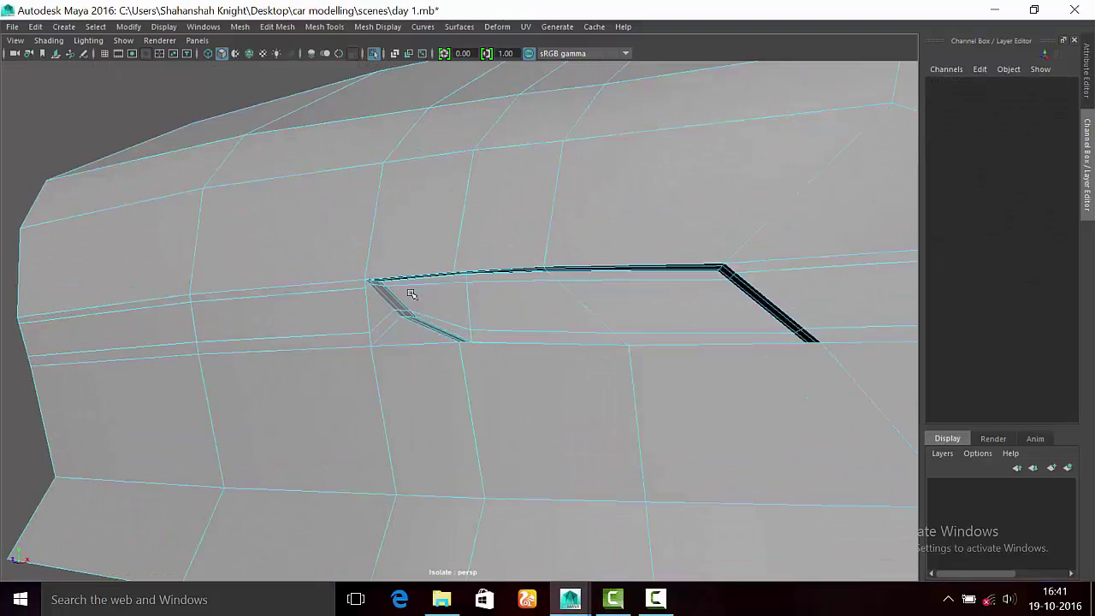
Step: Delete the extra edge below the intake and preview the body smoothed
left_click_drag(412, 293, 411, 294, "alt")
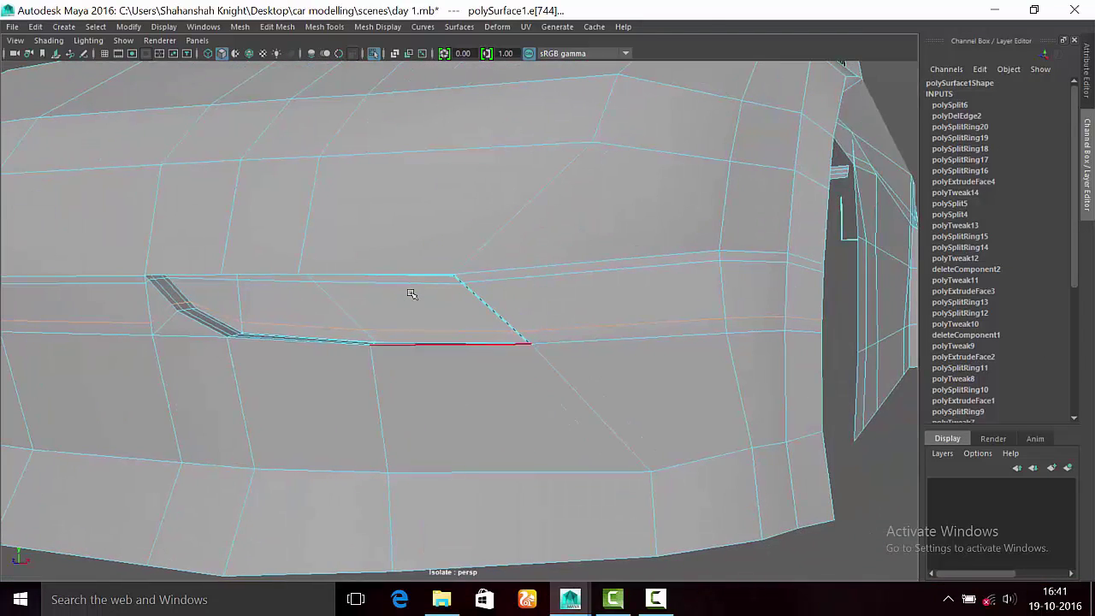
scroll(411, 293, "down", 3)
right_click_drag(336, 308, 412, 293, "shift")
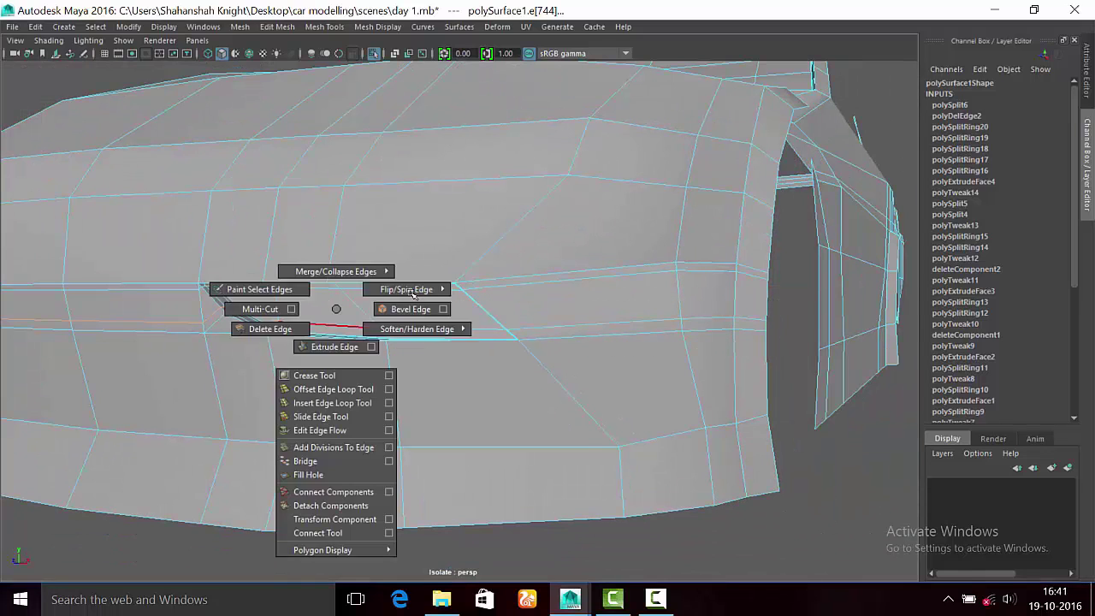
right_click_drag(342, 221, 396, 196)
key("3")
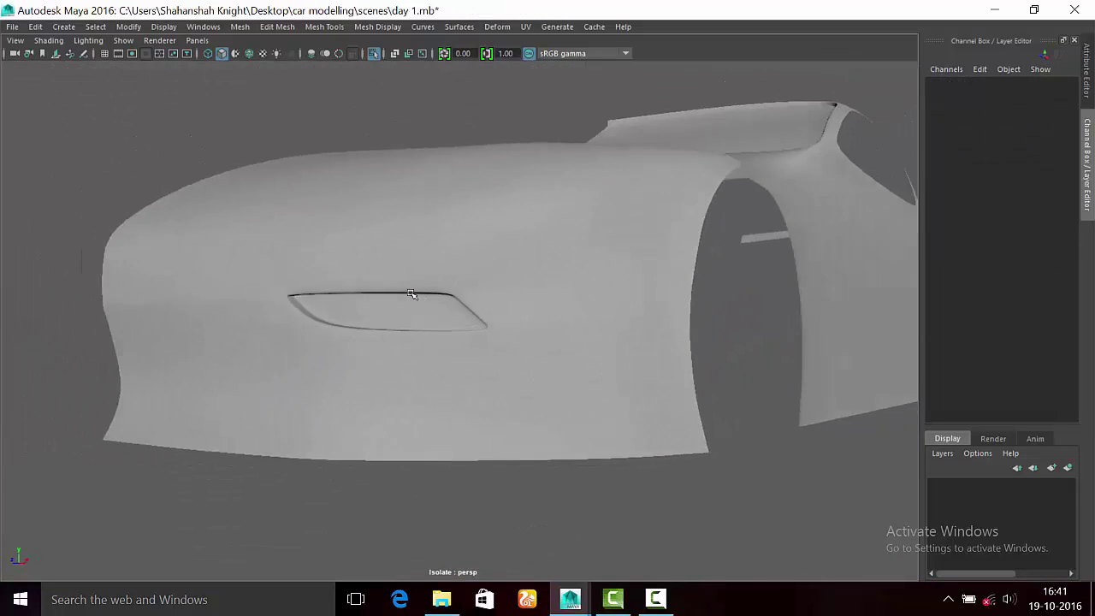
Step: After checking the smoothed intake recess, select the car body for the side blueprint view
left_click(412, 293)
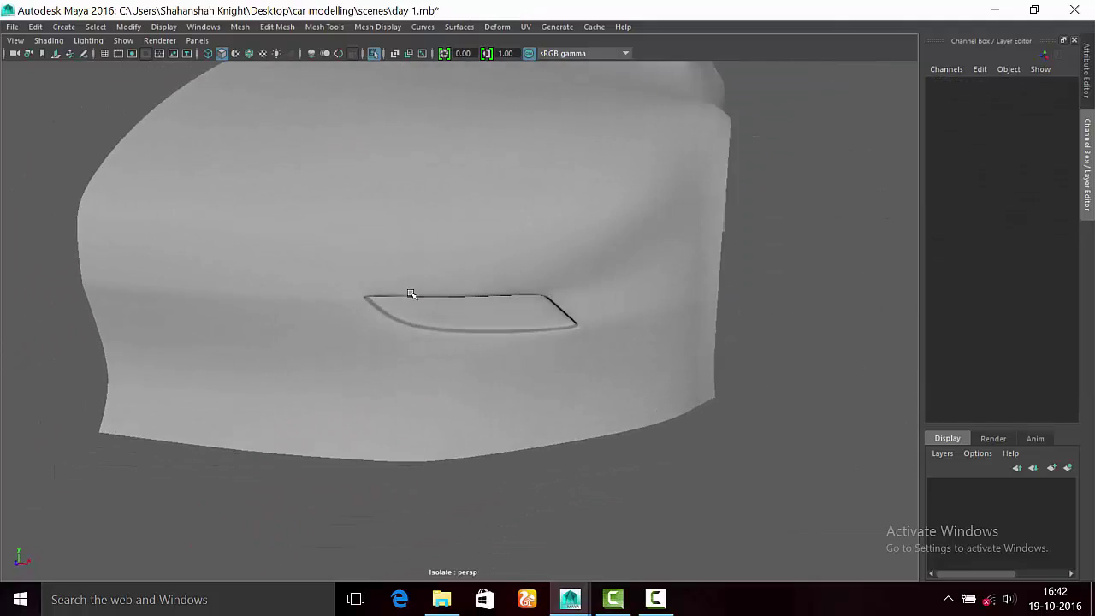
left_click(411, 294)
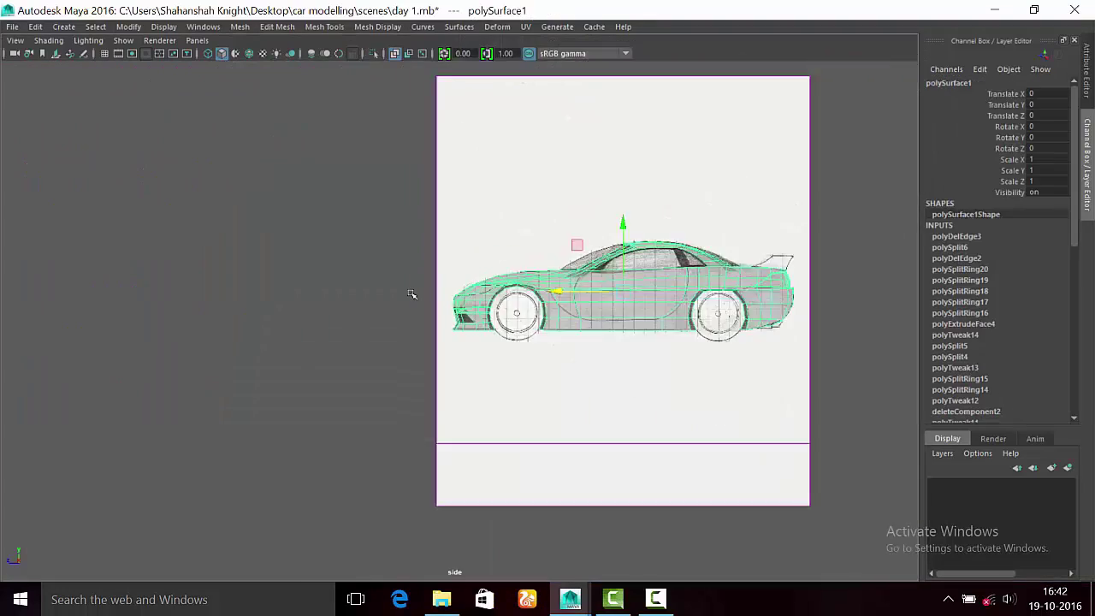
Step: In the side view, select the front fender face above the wheel arch
scroll(412, 294, "up", 6)
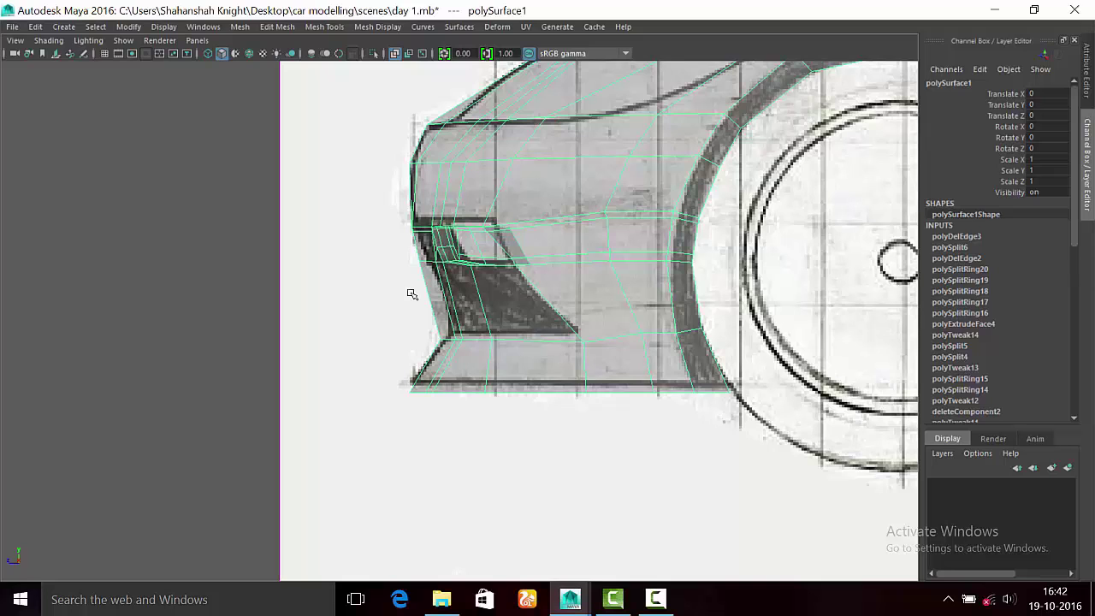
middle_click_drag(411, 294, 246, 486, "alt")
scroll(411, 293, "up", 1)
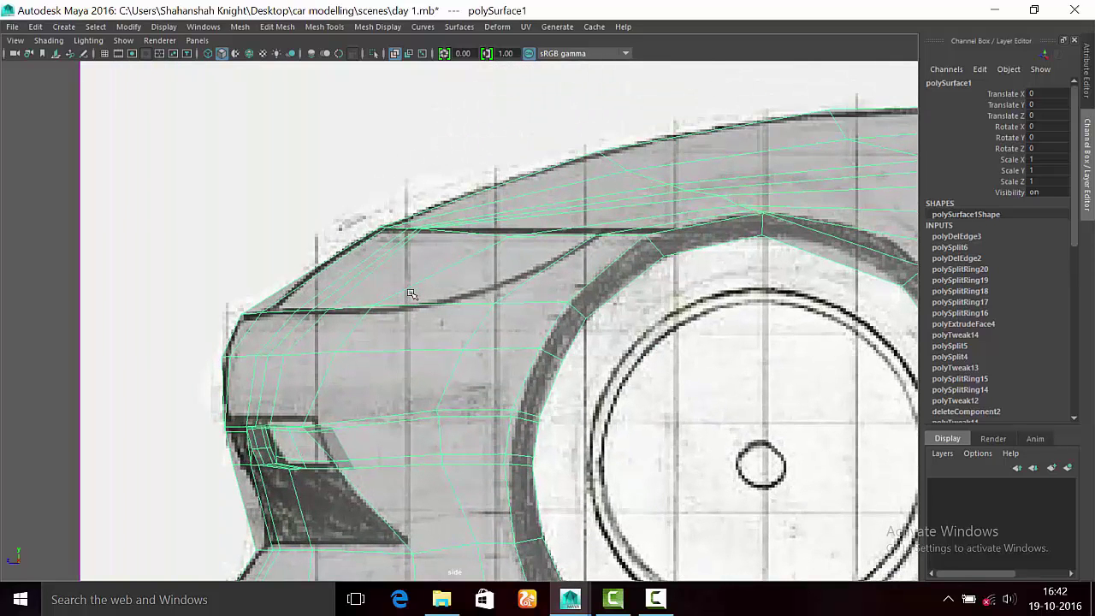
middle_click_drag(411, 293, 424, 379, "alt")
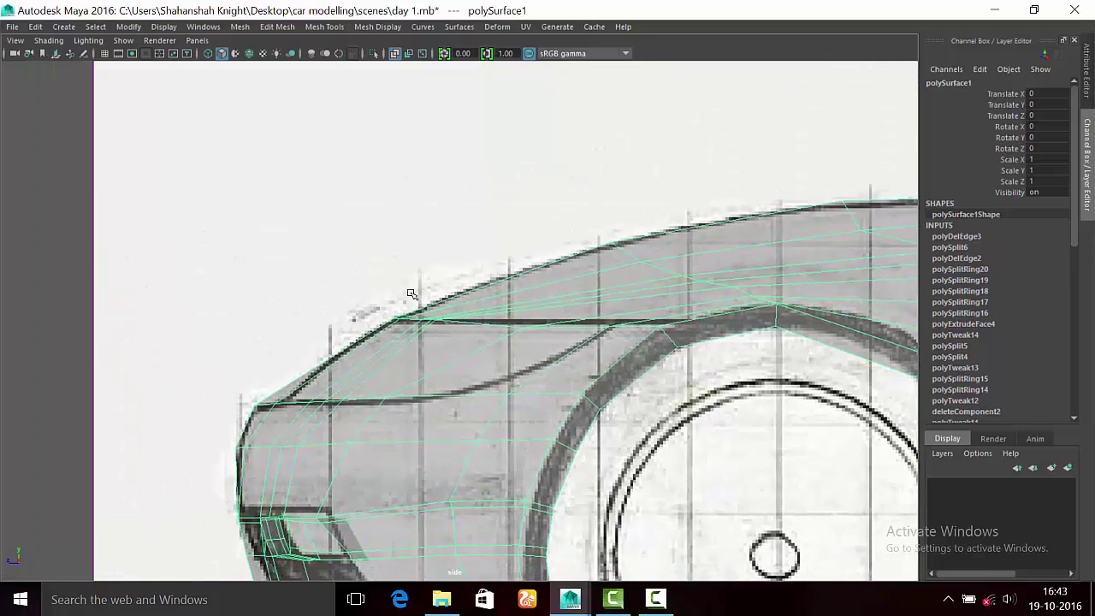
scroll(462, 318, "up", 1)
right_click_drag(501, 224, 500, 257)
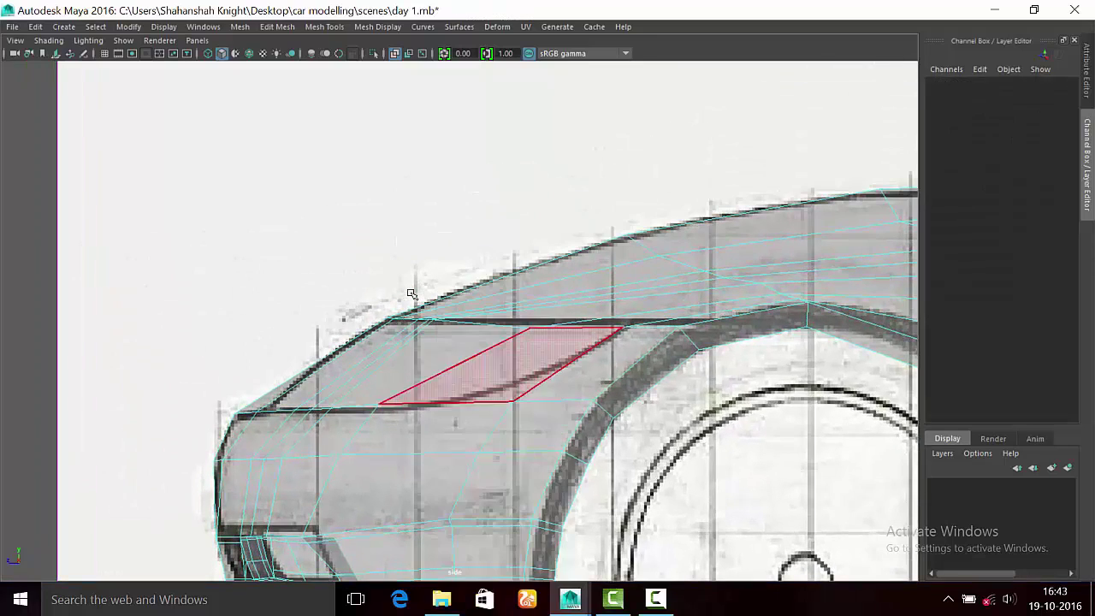
left_click(505, 363)
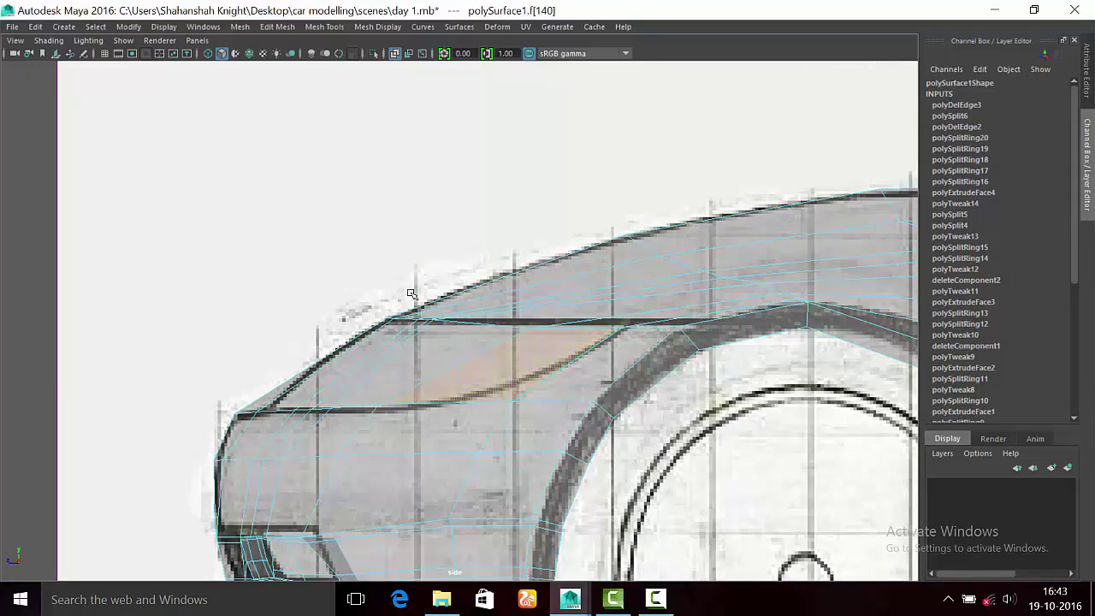
Step: Bring up the front blueprint view of the nose and return to whole-object selection
key("space")
key("space")
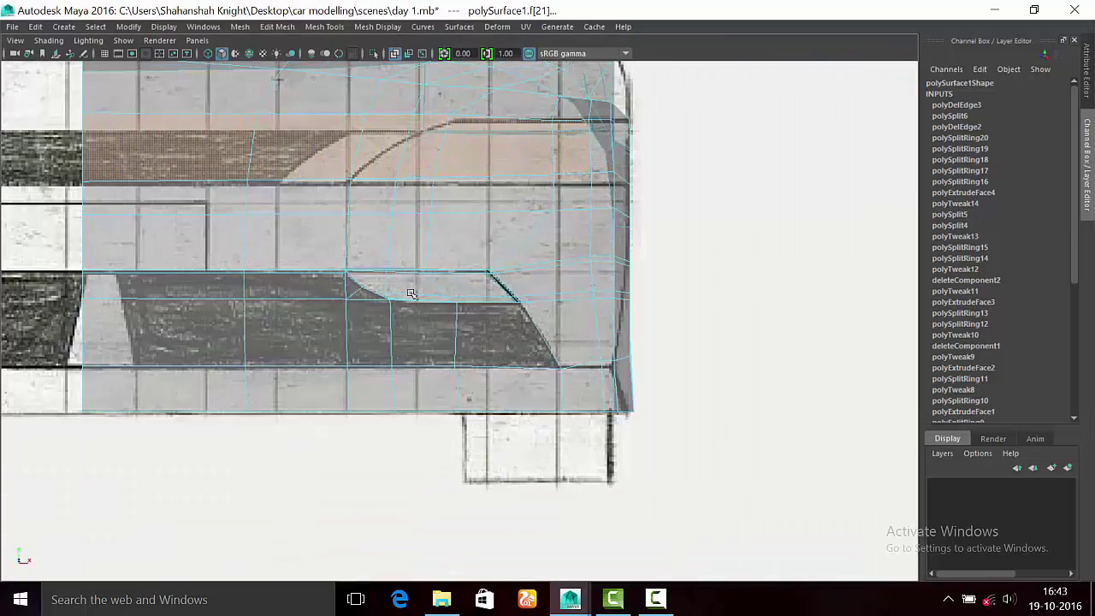
key("f")
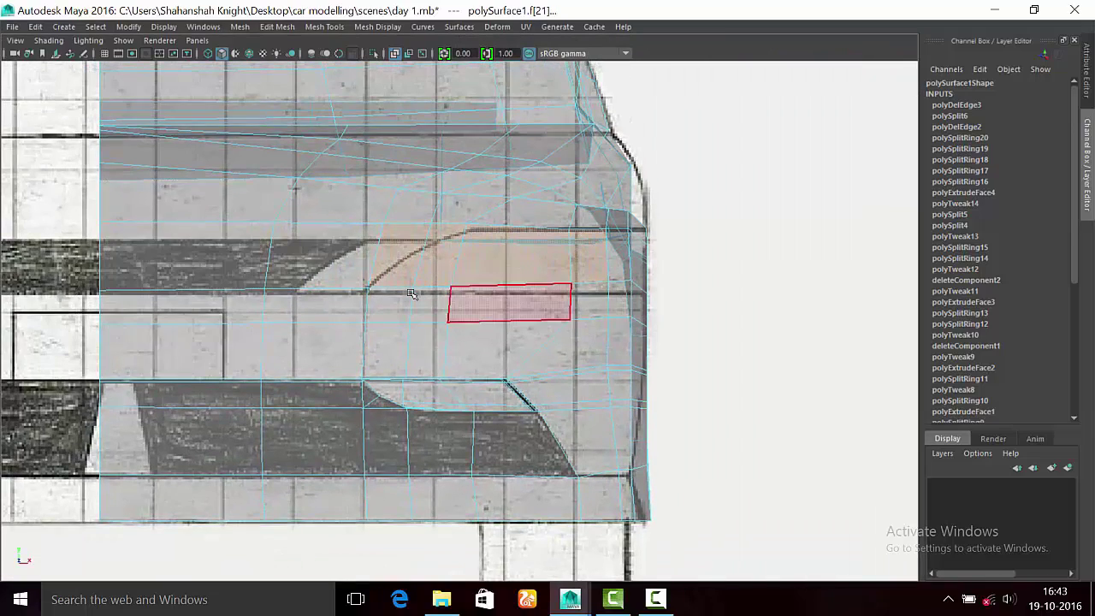
scroll(411, 294, "up", 2)
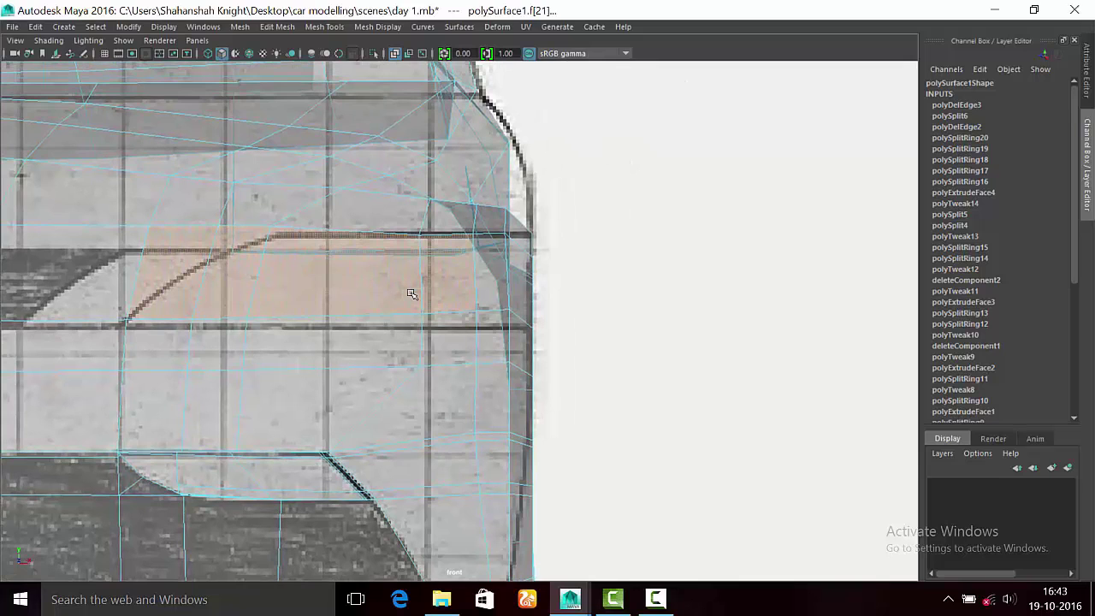
key("ctrl+z")
key("ctrl+z")
key("ctrl+z")
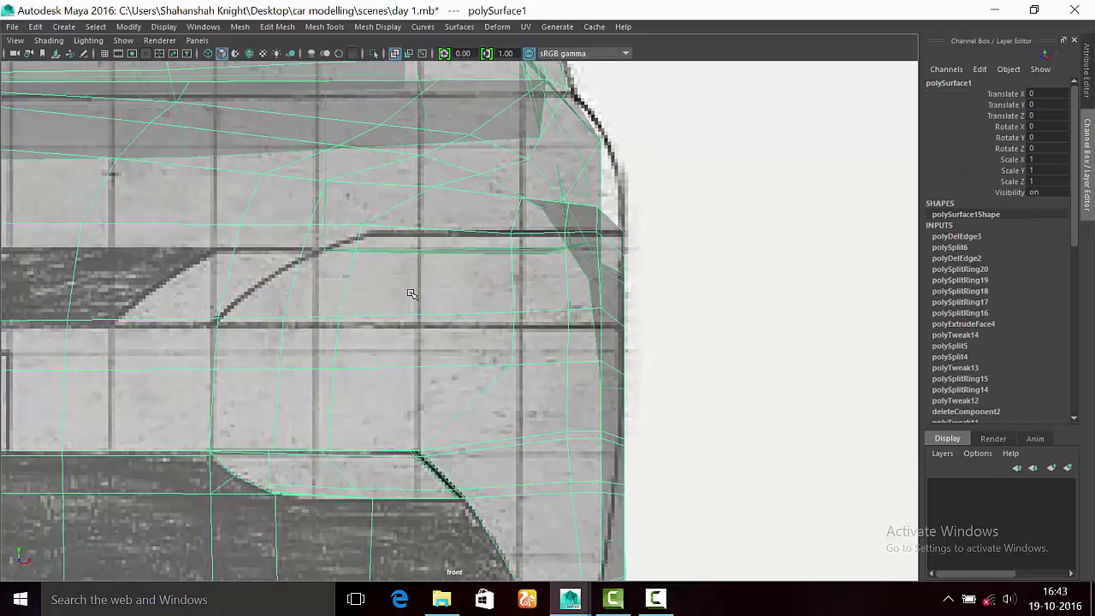
right_click(411, 293, "shift")
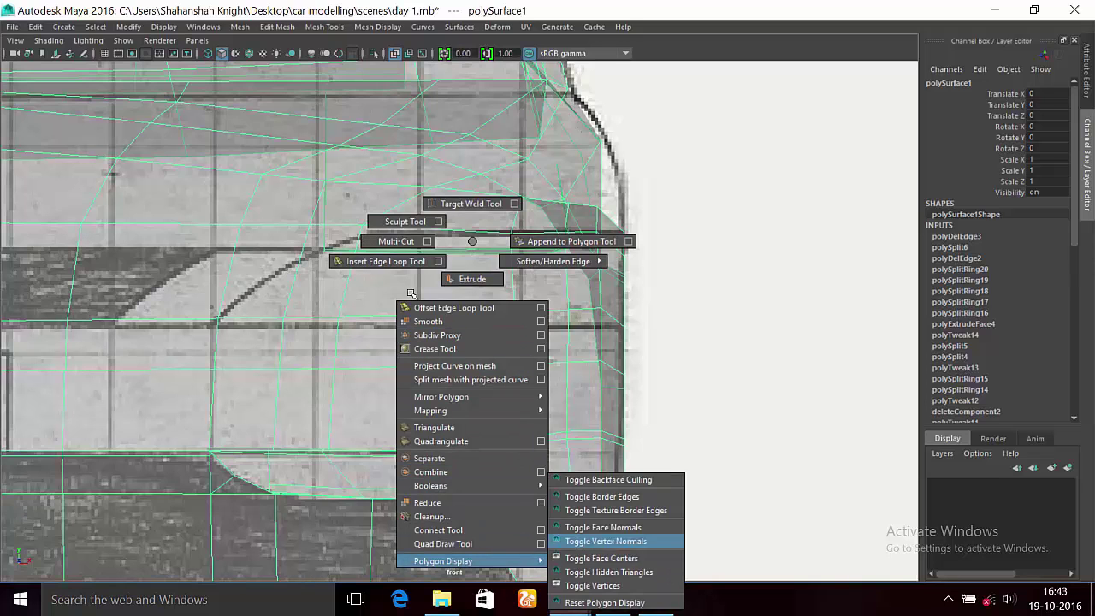
right_click_drag(411, 293, 599, 540, "shift")
right_click_drag(411, 294, 573, 477, "shift")
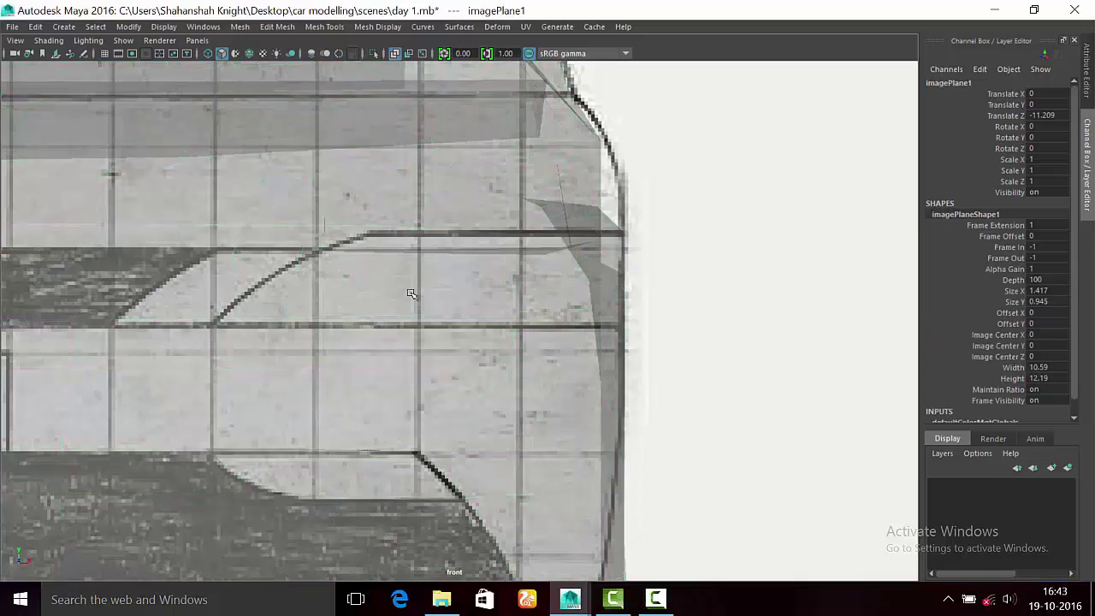
scroll(412, 293, "down", 1)
left_click(411, 294)
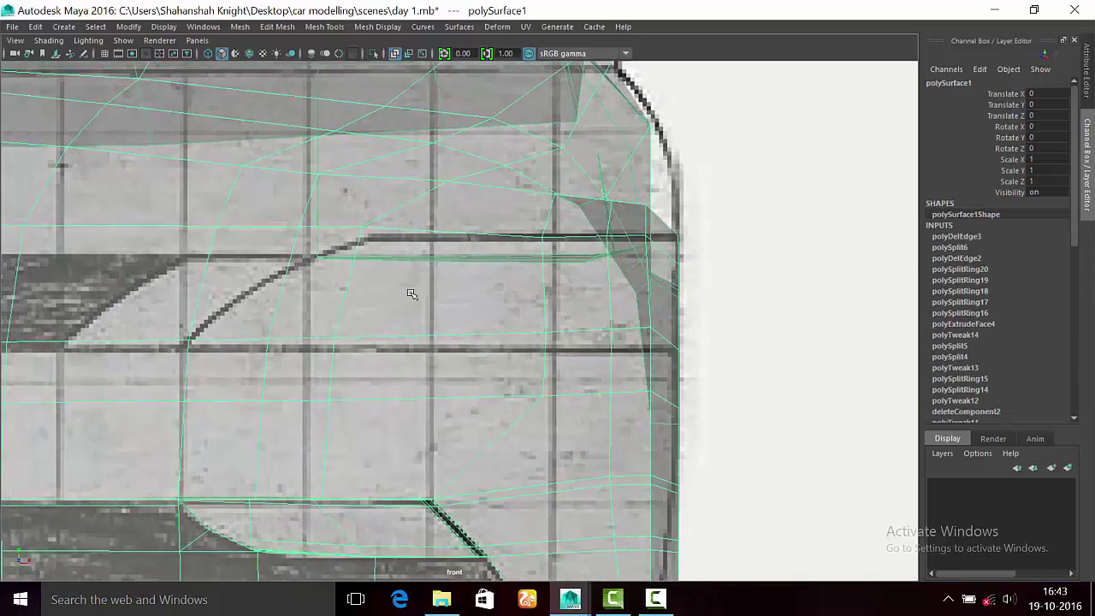
scroll(412, 294, "up", 2)
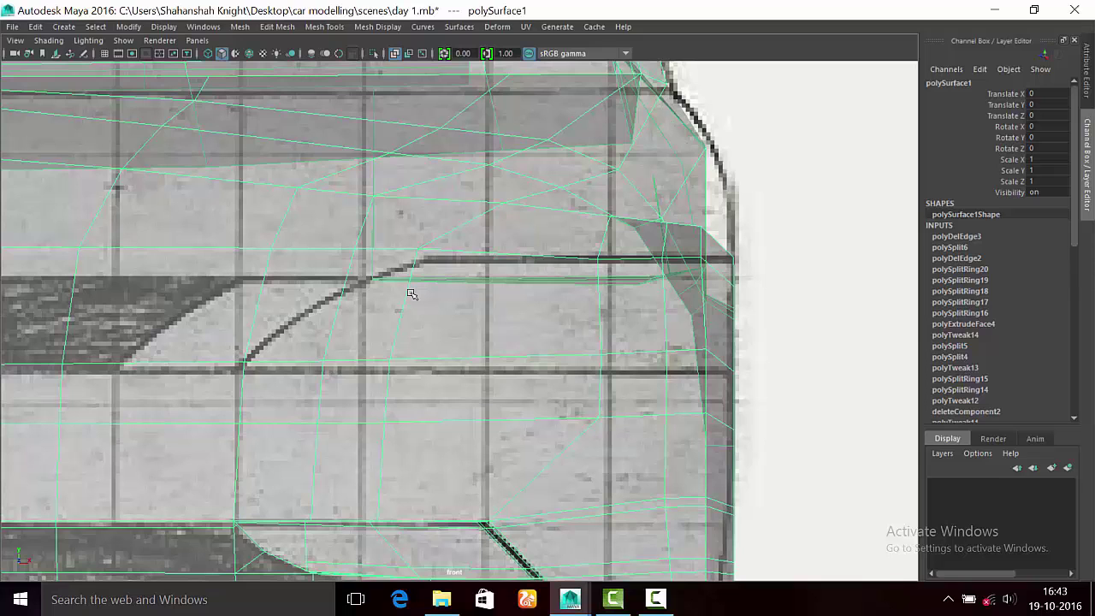
right_click_drag(411, 293, 285, 300, "shift")
left_click(411, 293)
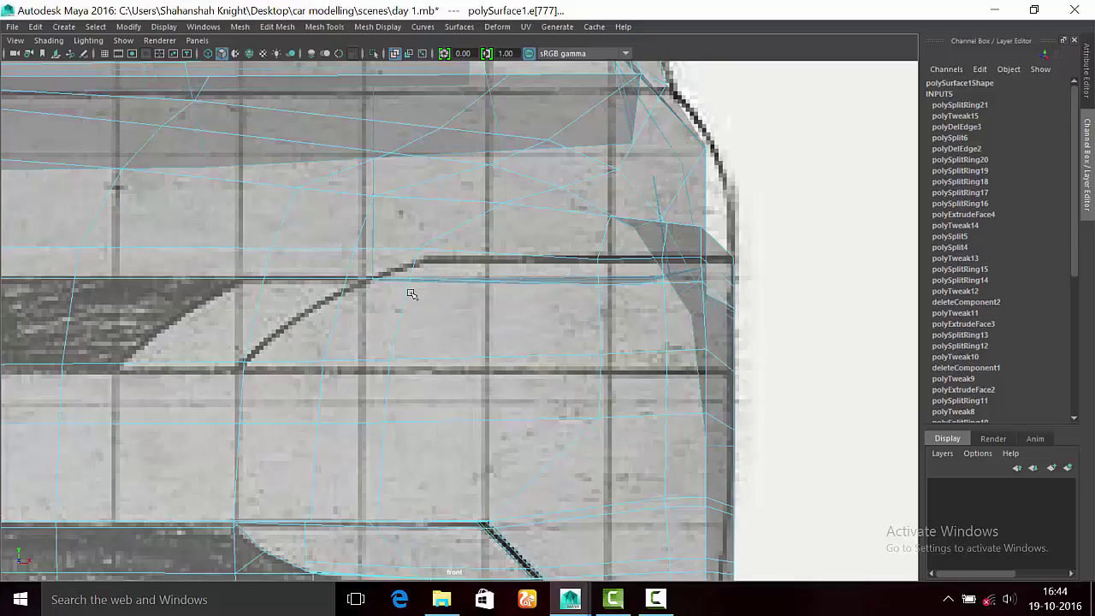
key("space")
key("space")
key("ctrl+1")
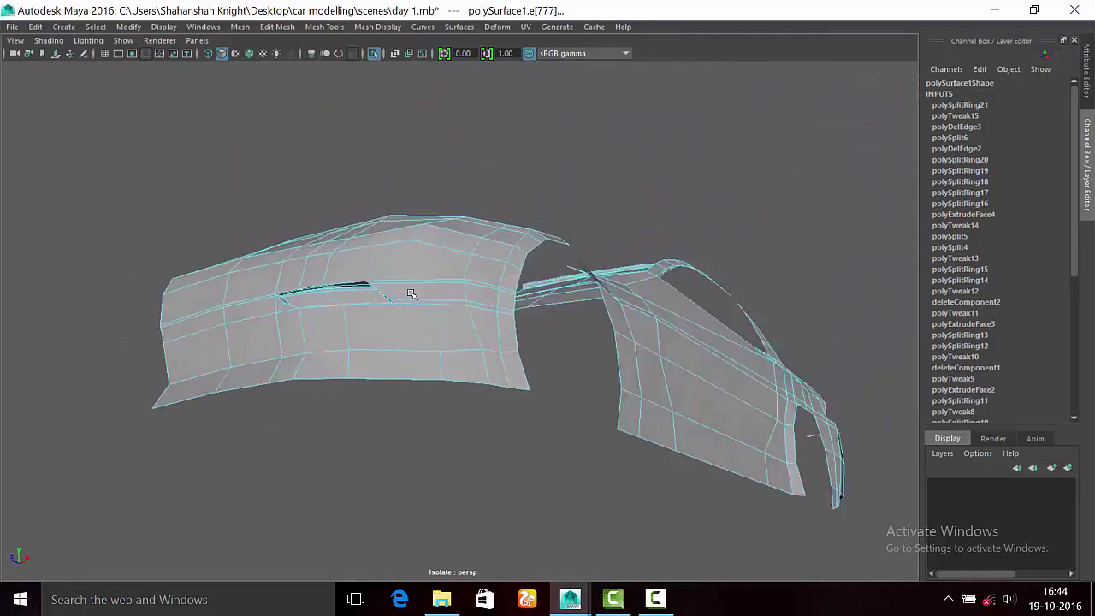
key("ctrl+z")
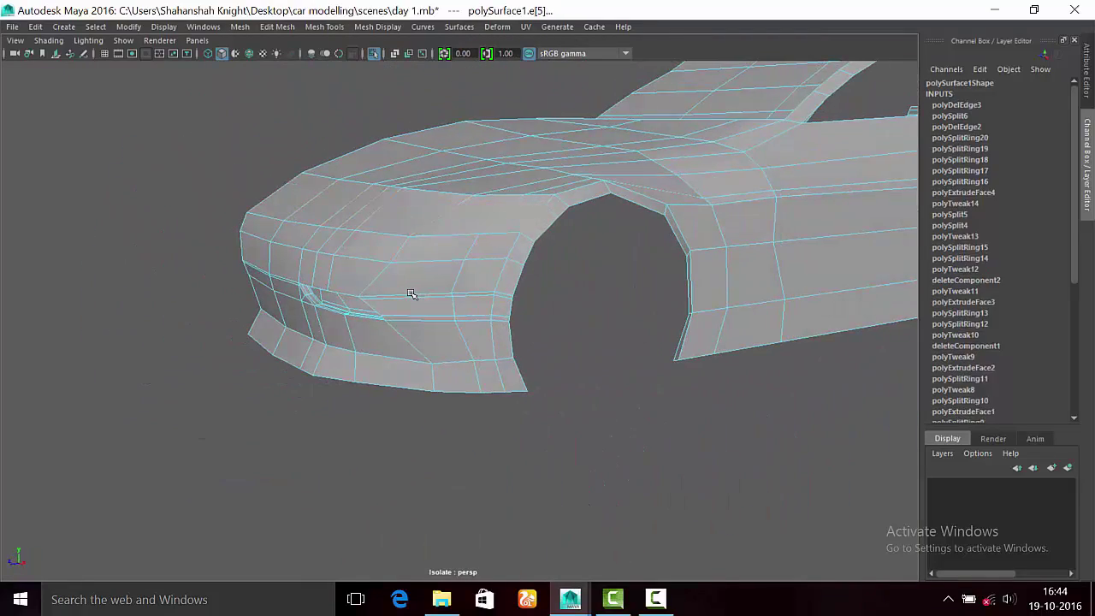
key("ctrl+z")
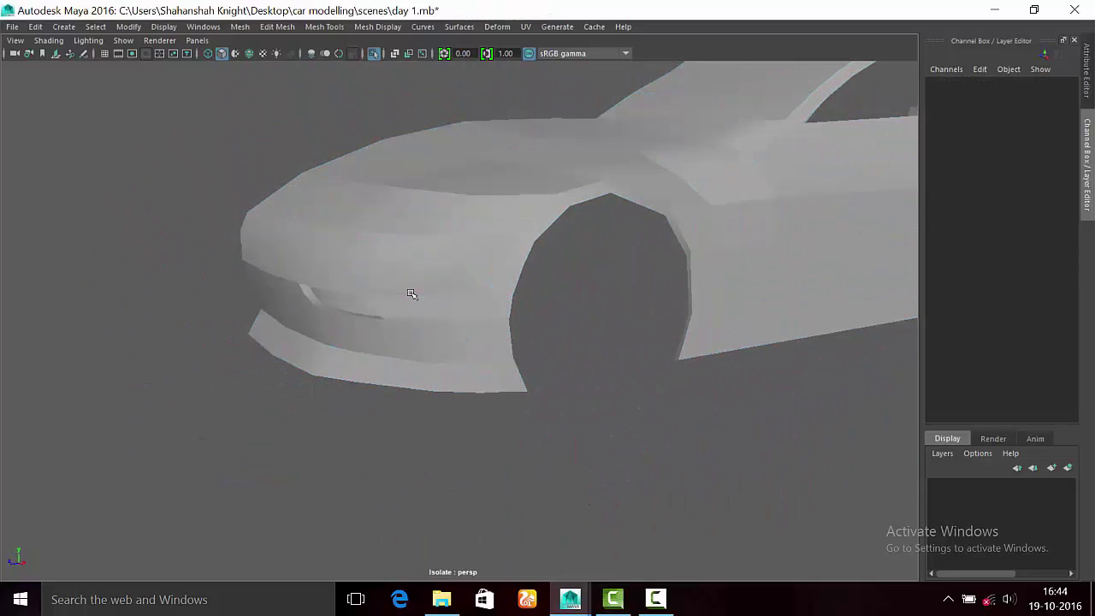
left_click(411, 295)
key("space")
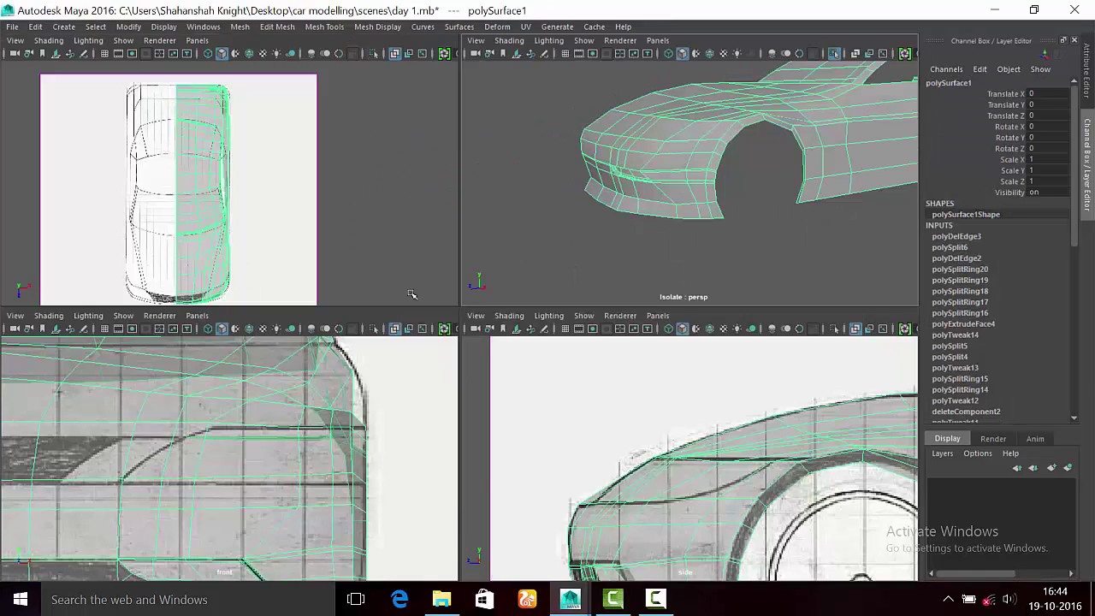
key("space")
right_click(412, 294, "shift")
left_click(412, 294)
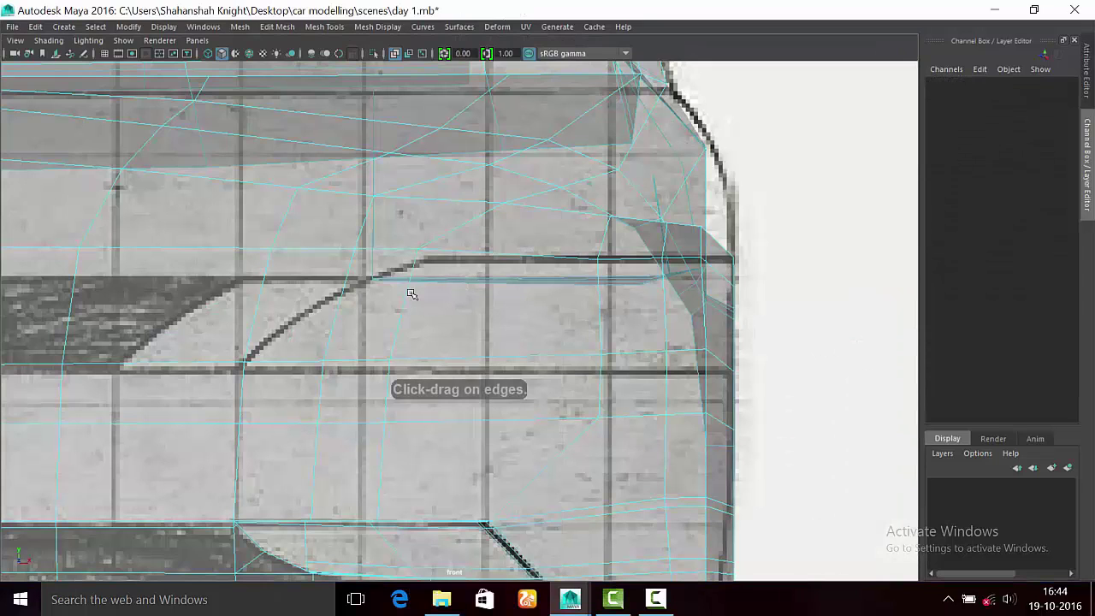
left_click(412, 294)
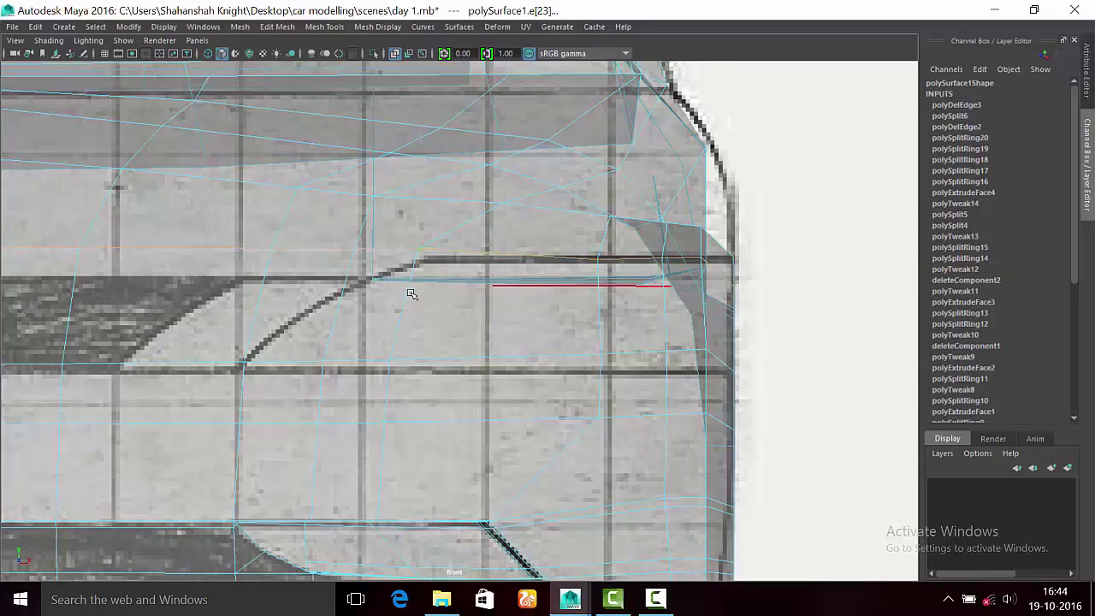
scroll(412, 294, "down", 10)
scroll(411, 294, "up", 8)
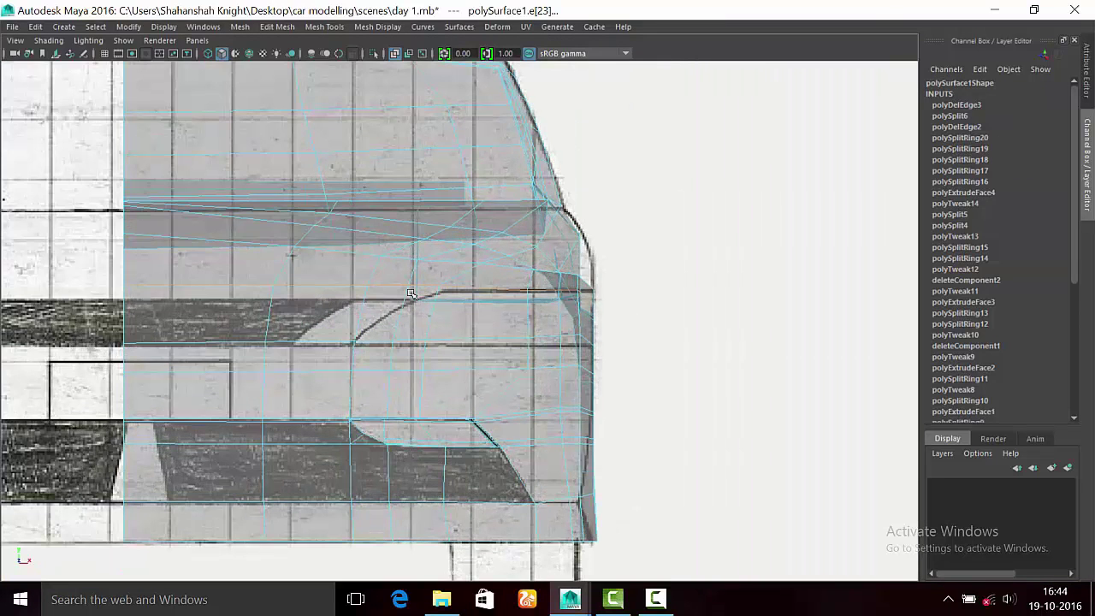
key("space")
key("space")
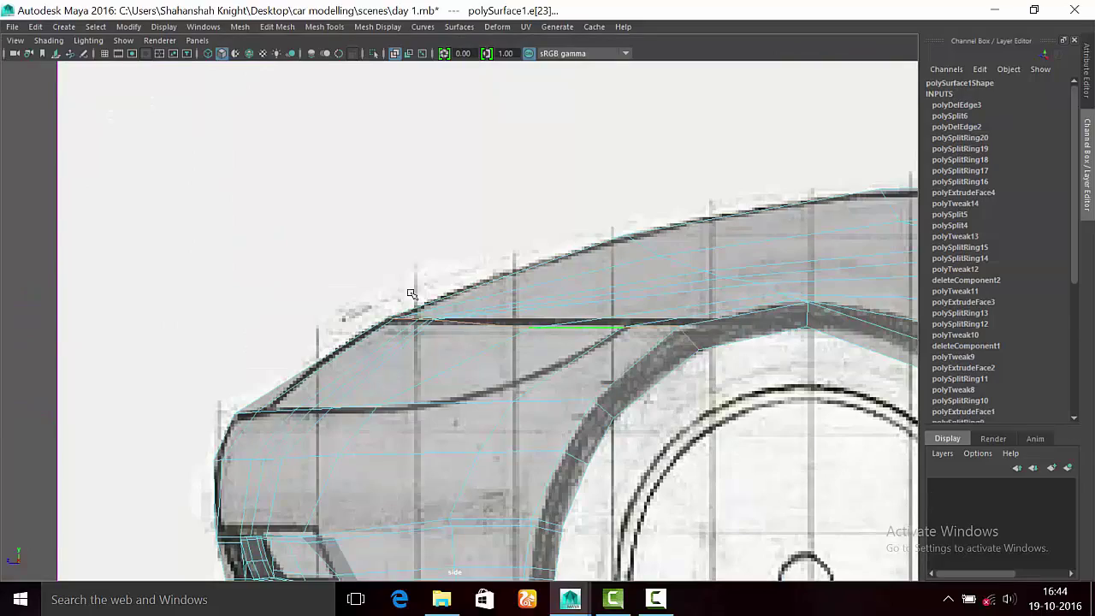
key("space")
key("space")
left_click_drag(411, 295, 411, 294, "alt")
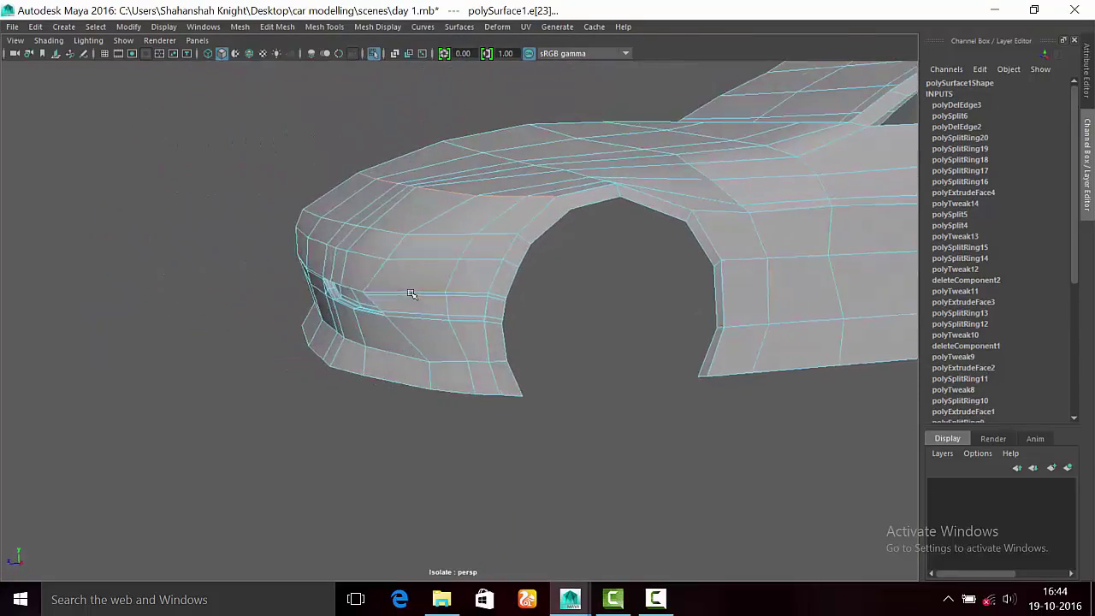
key("space")
key("space")
left_click(411, 294)
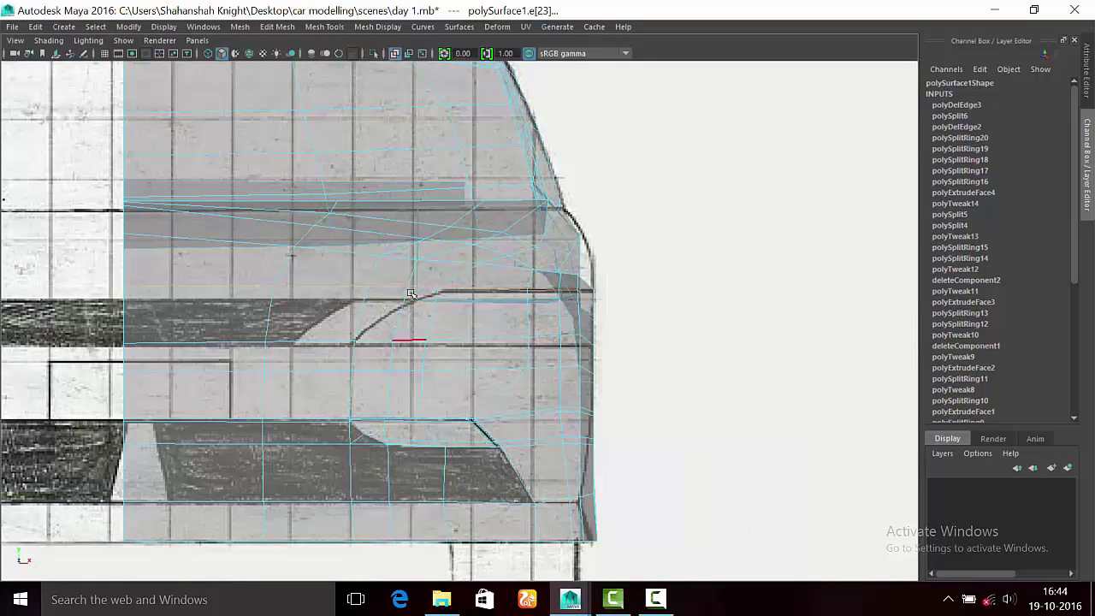
key("ctrl+1")
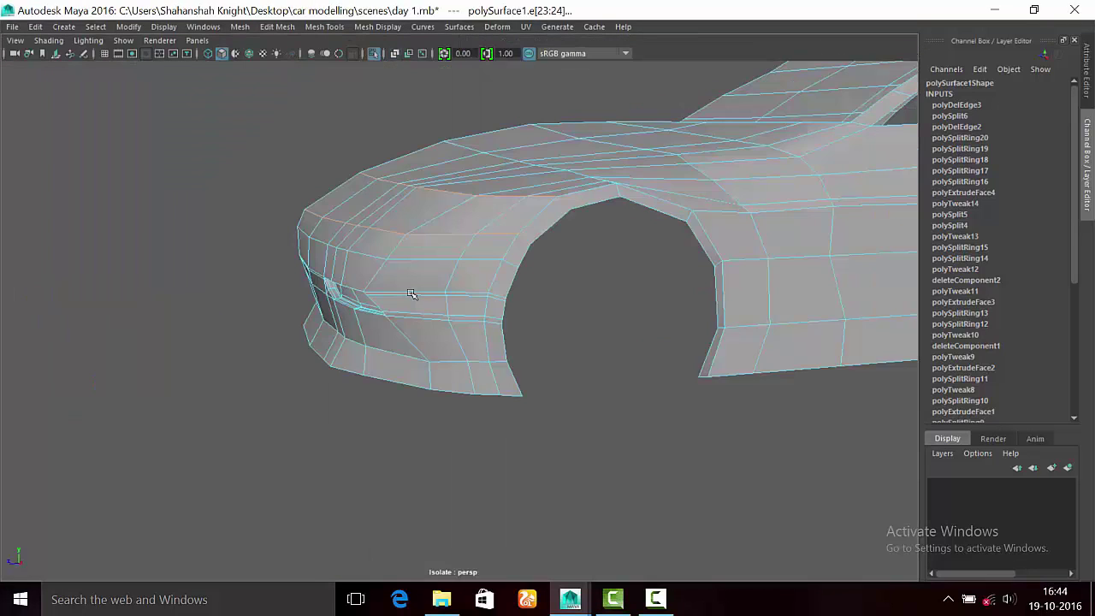
left_click_drag(411, 294, 412, 294, "alt")
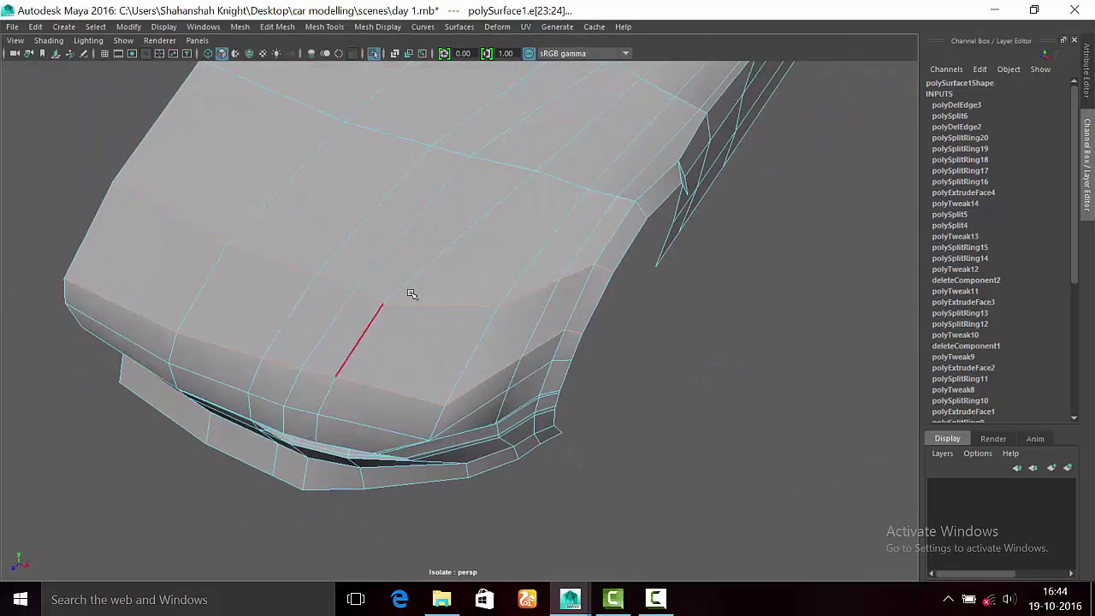
key("space")
key("space")
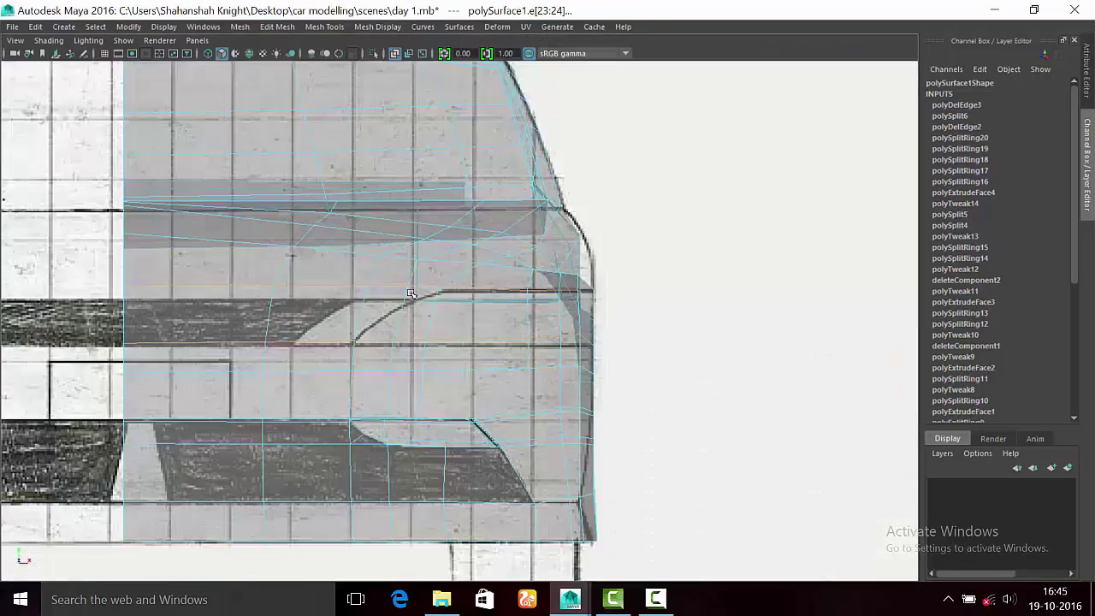
Step: Insert a support edge loop across the front bumper mesh
right_click_drag(411, 294, 411, 294, "shift")
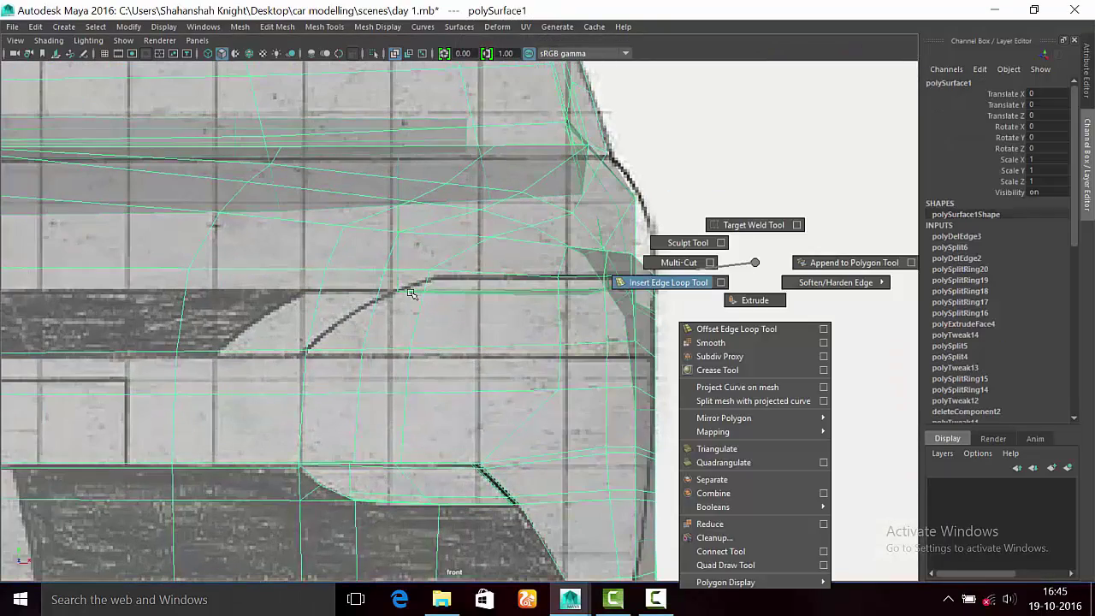
left_click(411, 294)
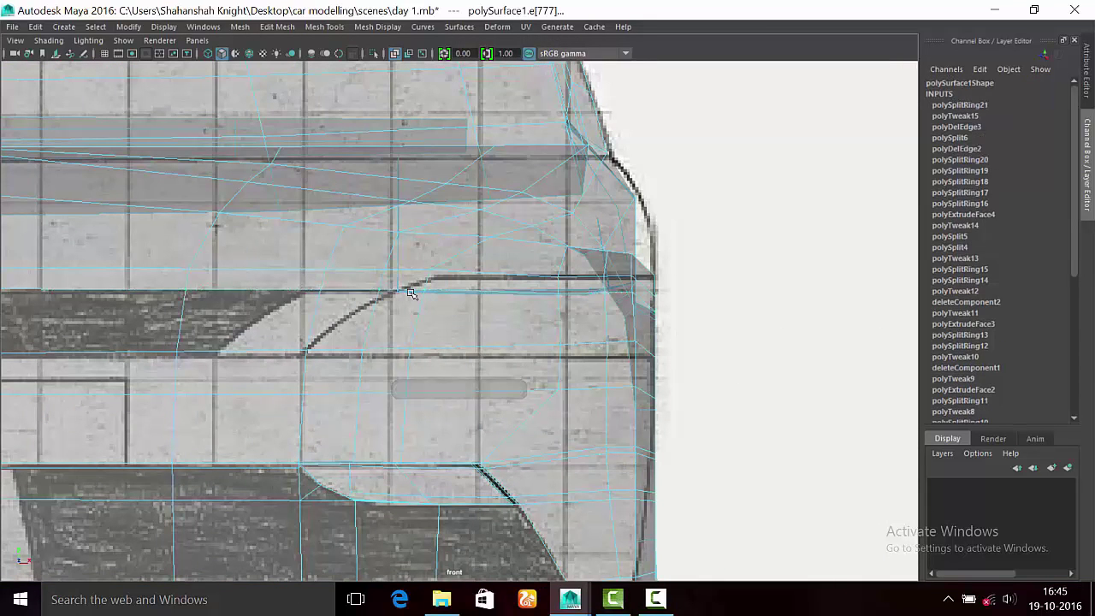
key("Down")
key("Up")
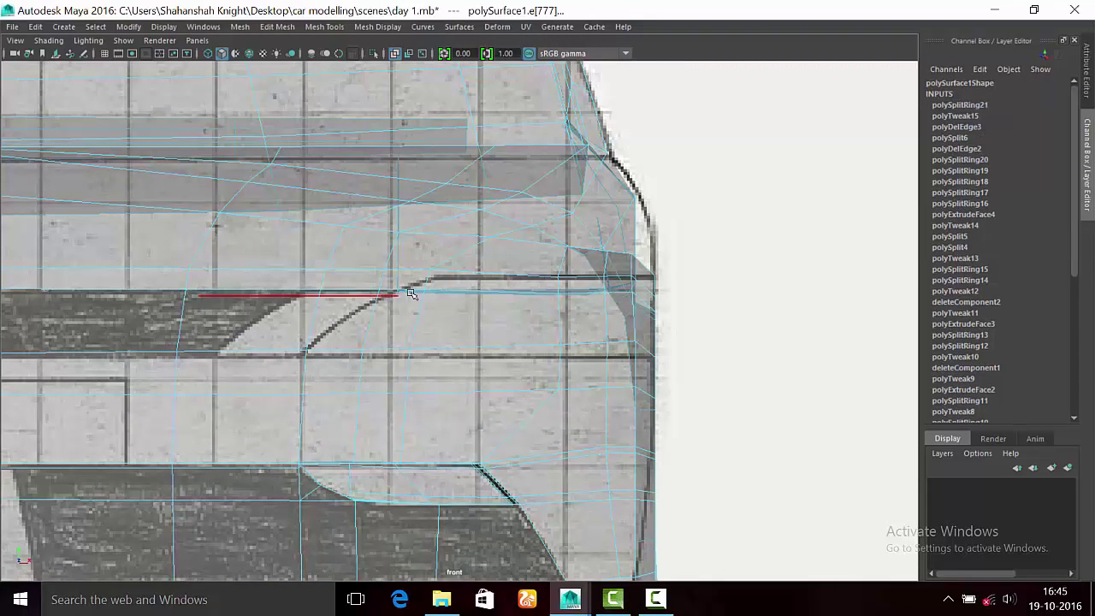
key("Right")
key("space")
key("f")
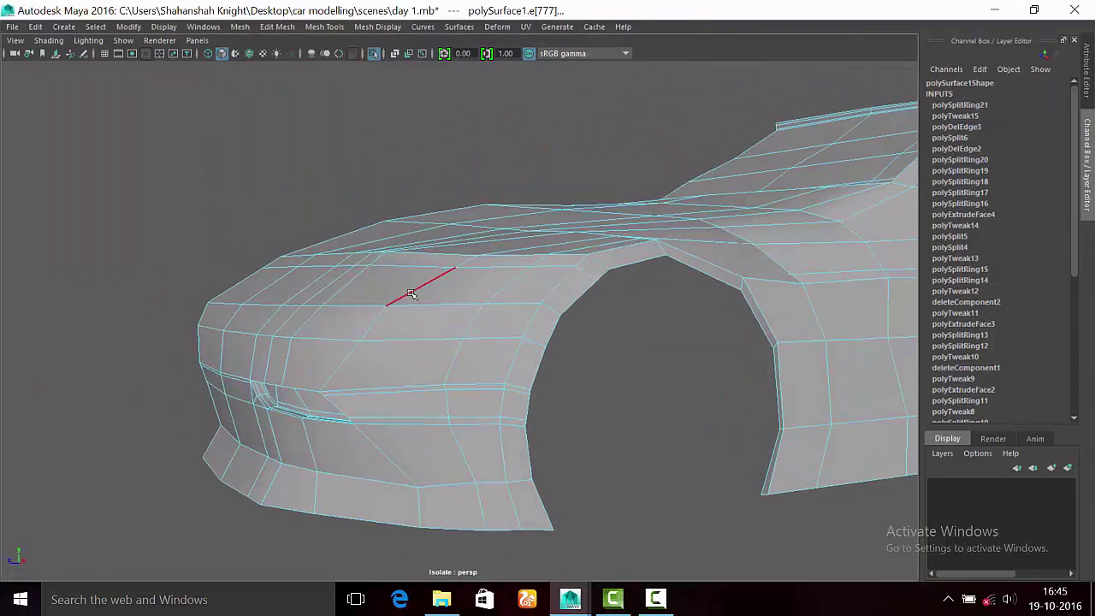
left_click_drag(411, 295, 411, 294, "alt")
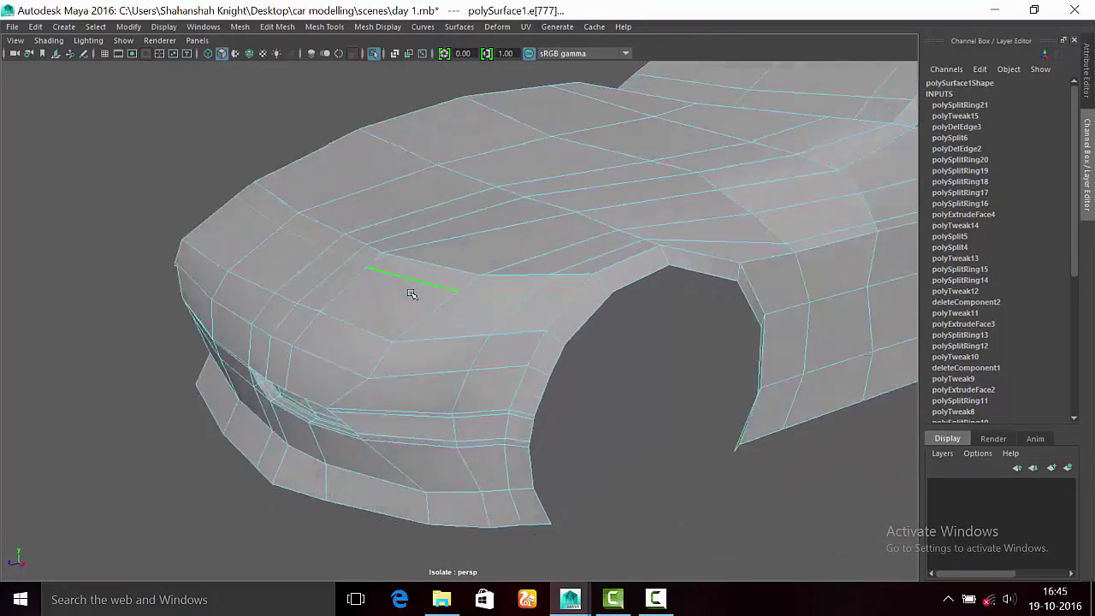
key("space")
key("space")
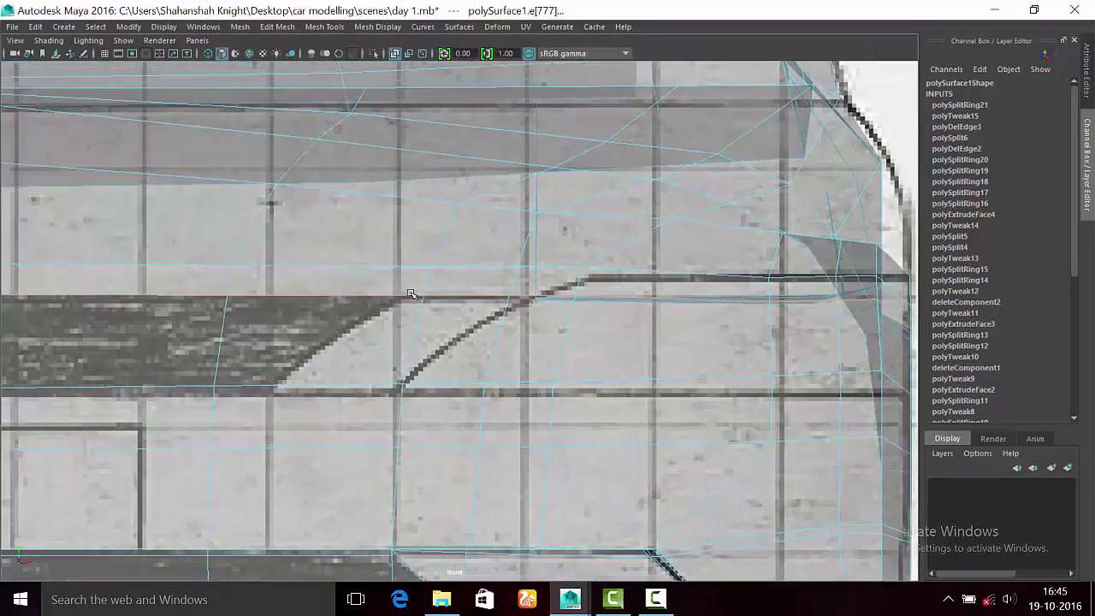
Step: Multi-Cut a new edge starting from the intake corner
right_click(411, 293, "shift")
left_click(411, 293)
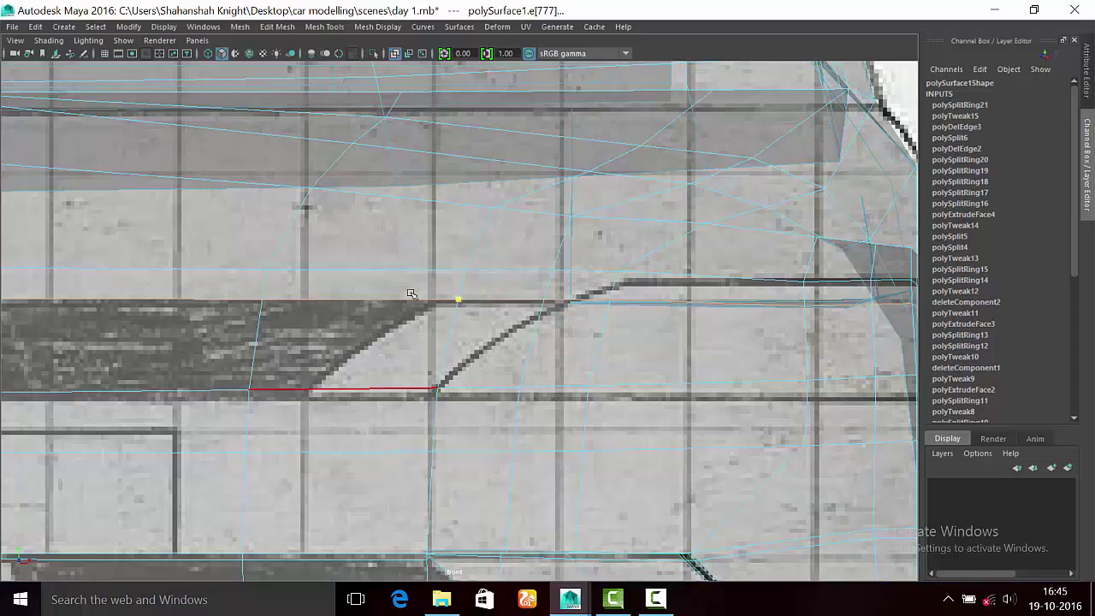
left_click(308, 389)
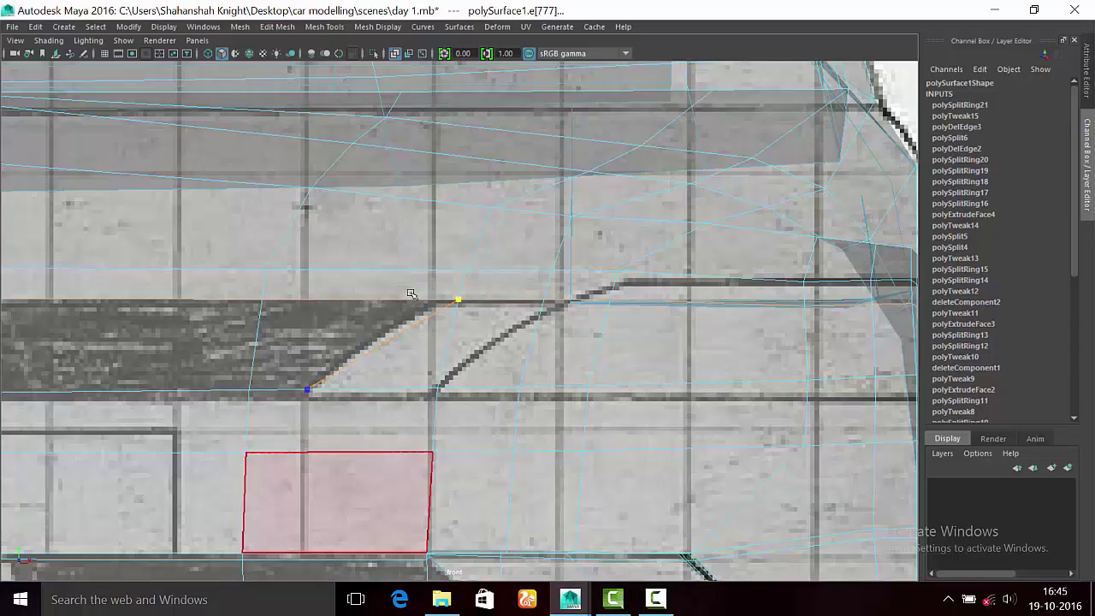
key("Return")
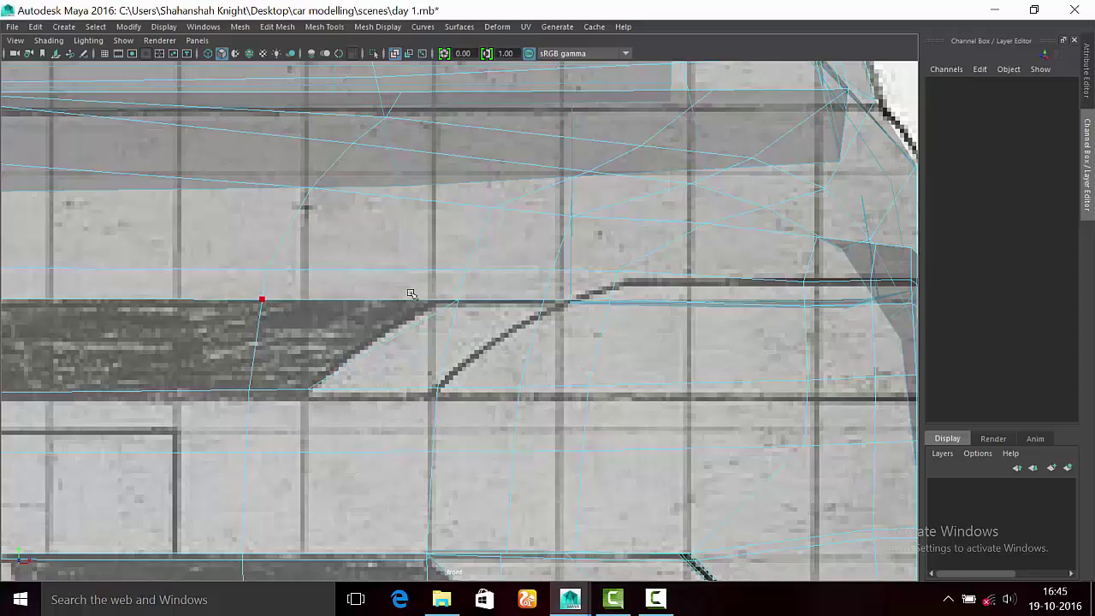
left_click(262, 301)
Step: Nudge the vertex on the intake line slightly up and left
right_click_drag(410, 294, 313, 223)
left_click(372, 343)
left_click_drag(372, 342, 370, 340)
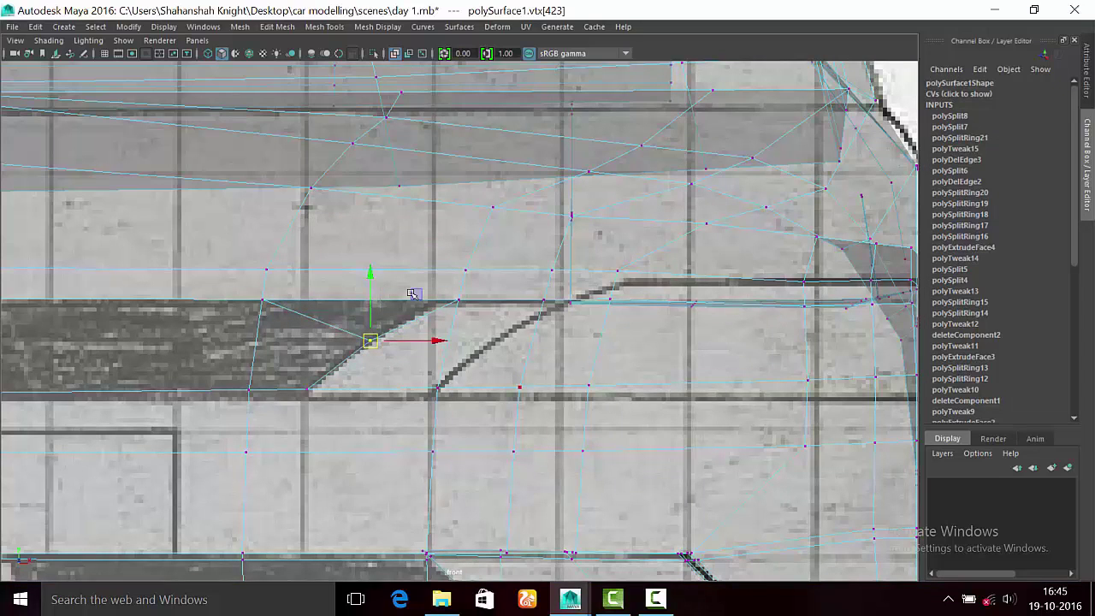
middle_click_drag(411, 293, 282, 266, "alt")
scroll(411, 293, "up", 1)
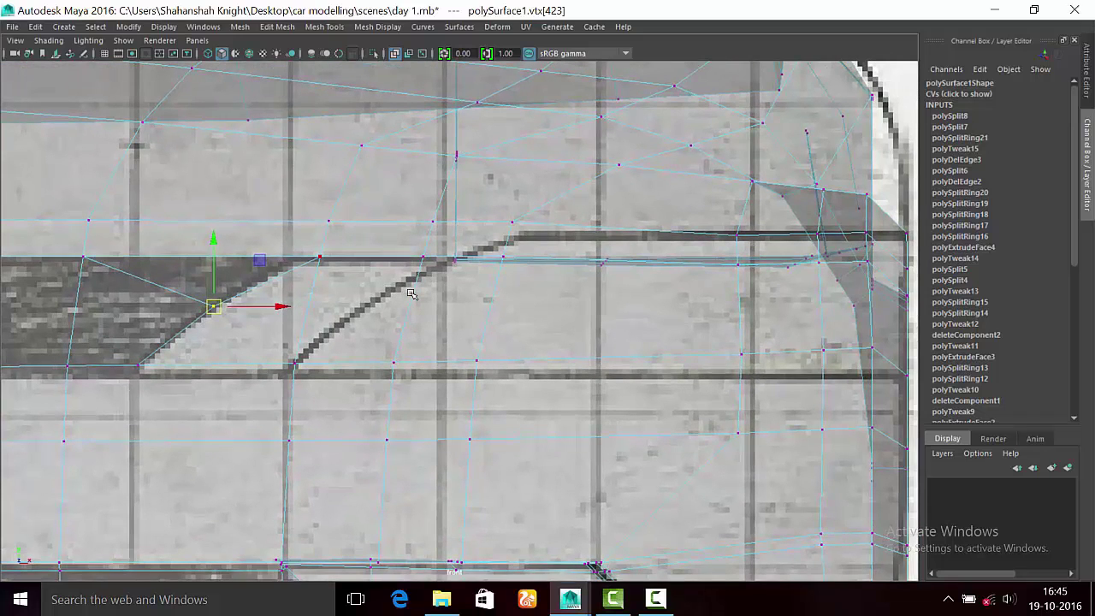
Step: Cut another edge along the blueprint's intake line
key("g")
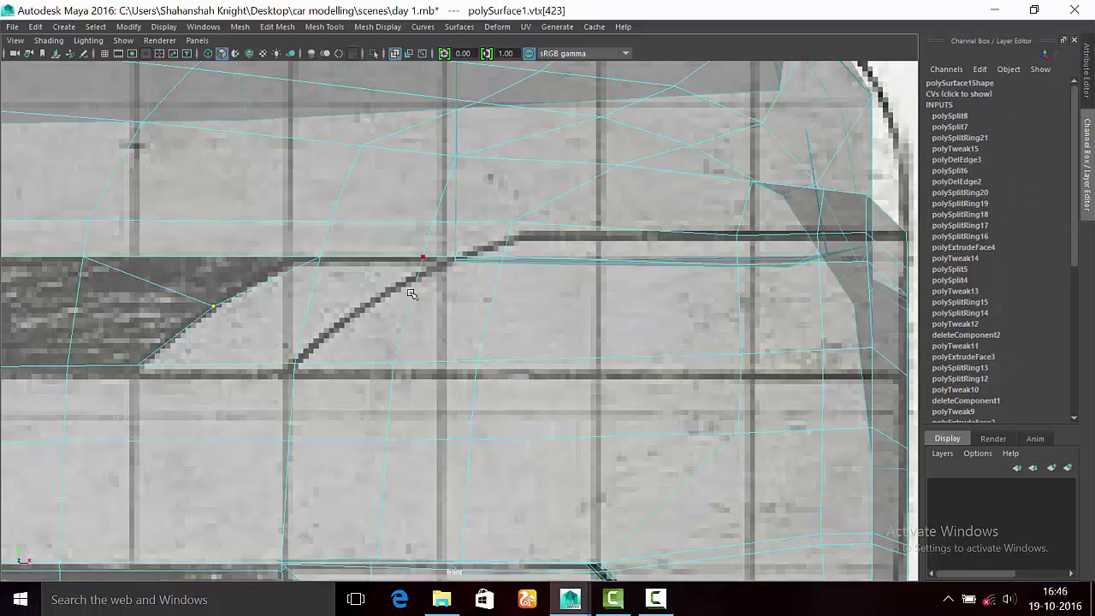
left_click(476, 360)
key("Return")
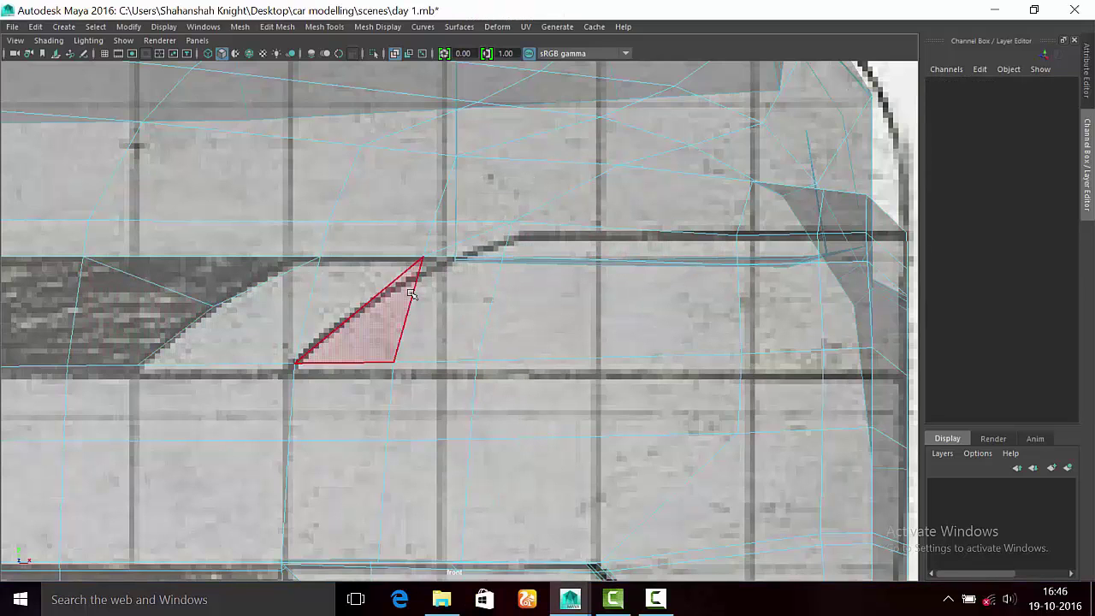
Step: Select the intake face strip, the triangle face and a hood panel face
double_click(410, 293)
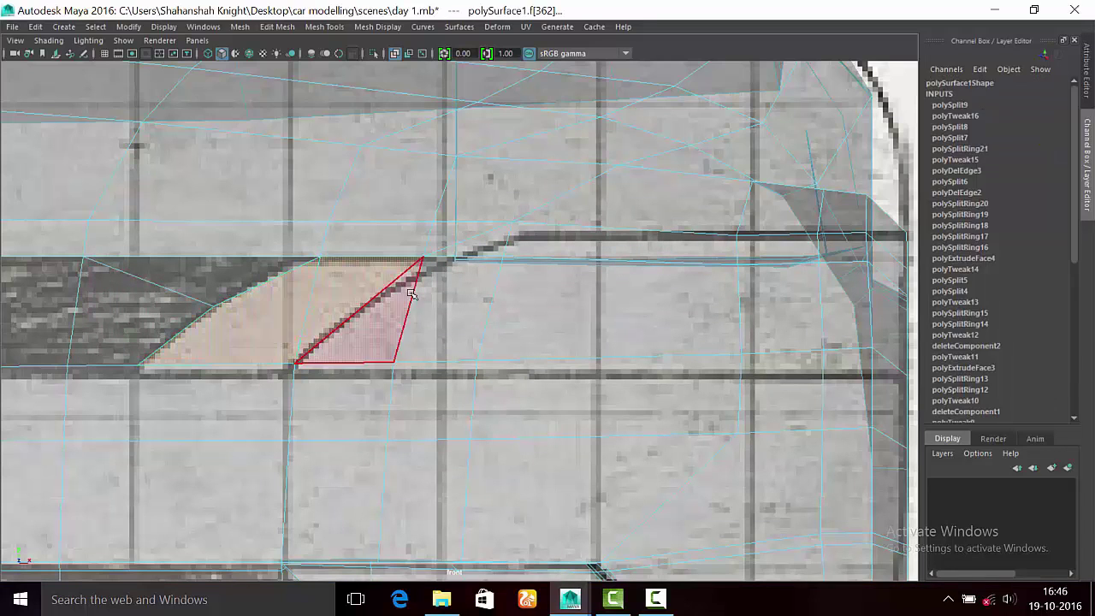
key("ctrl+greater")
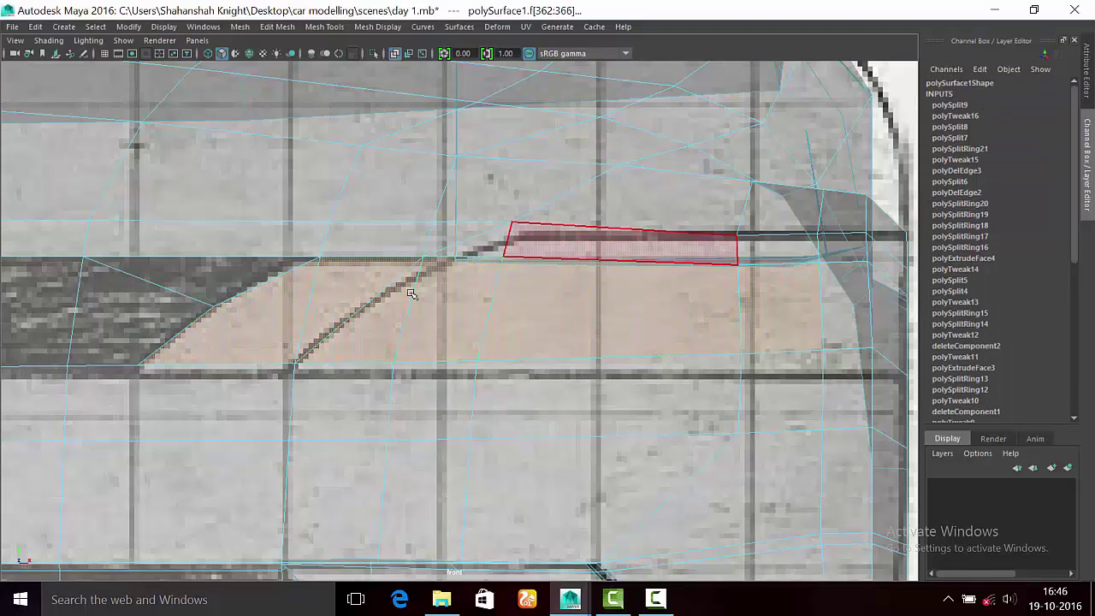
left_click(410, 294)
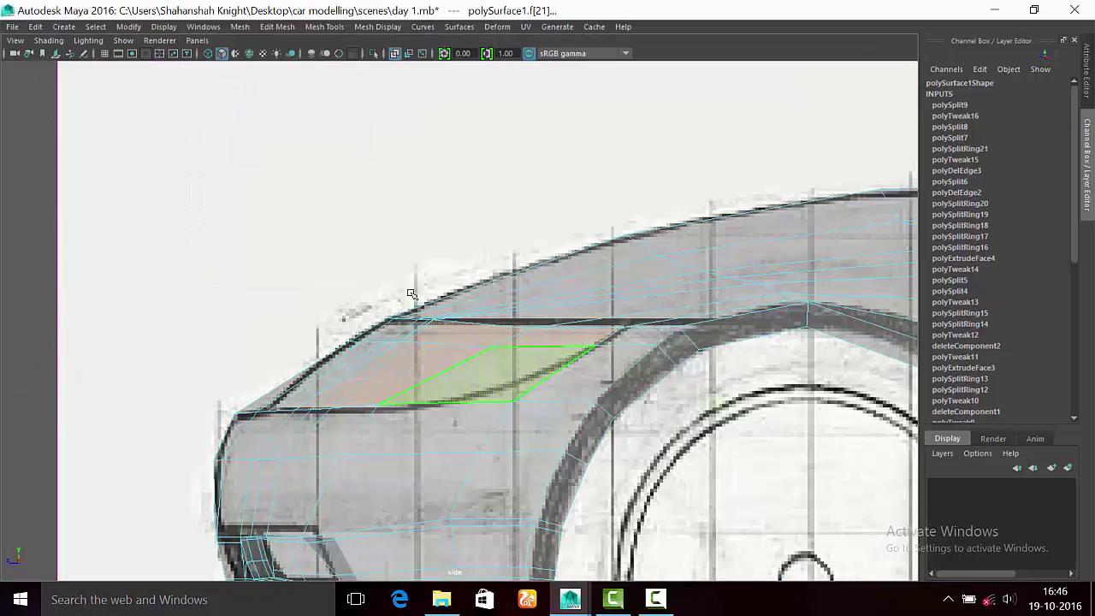
scroll(410, 294, "up", 2)
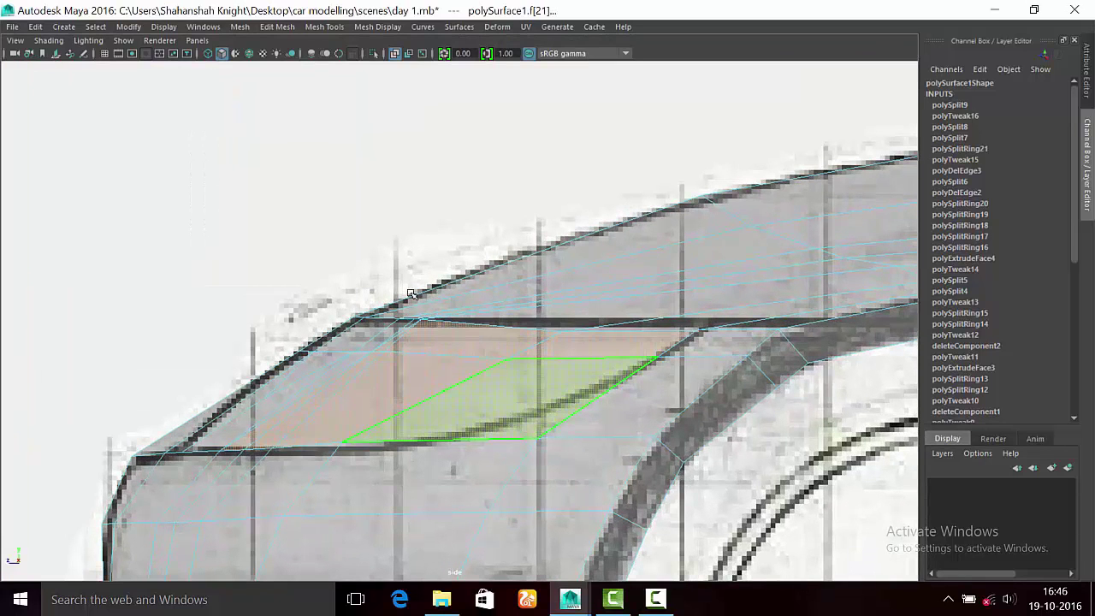
left_click(305, 402)
Step: Shift the vertices along the vent panel edge slightly left
right_click_drag(366, 220, 298, 220)
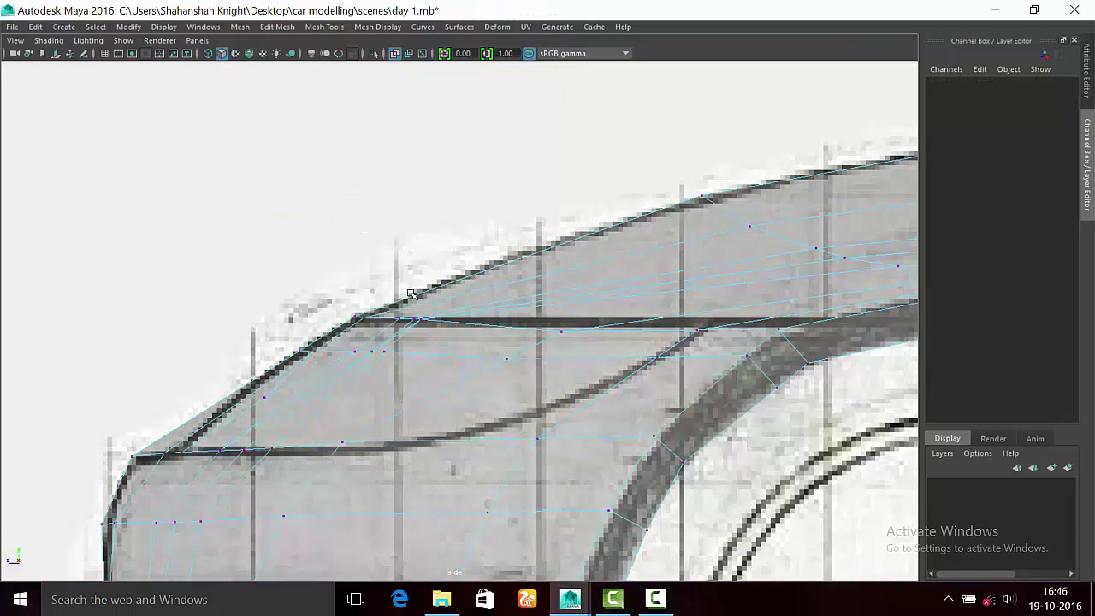
left_click_drag(333, 328, 407, 368)
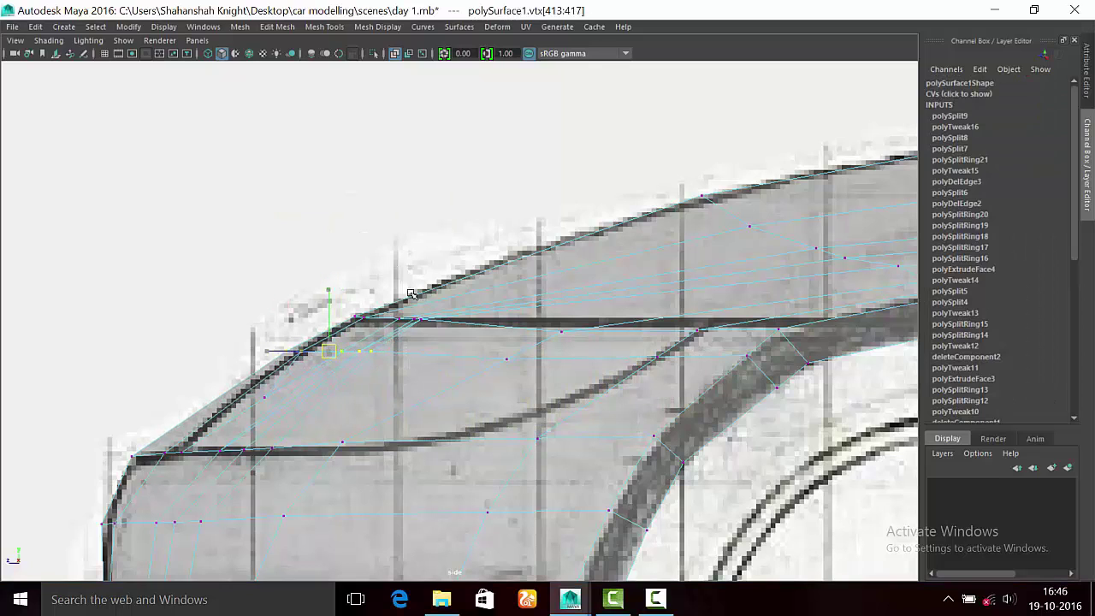
middle_click_drag(411, 293, 406, 293)
Step: Undo back to the earlier hood vent face selection and check it against the front blueprint
key("ctrl+z")
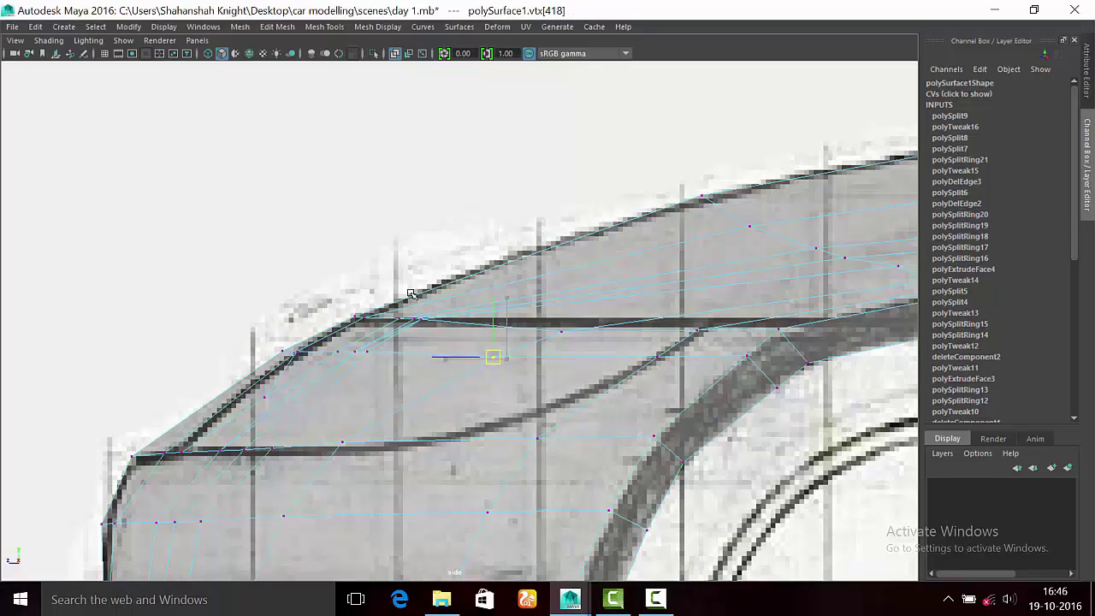
key("ctrl+z")
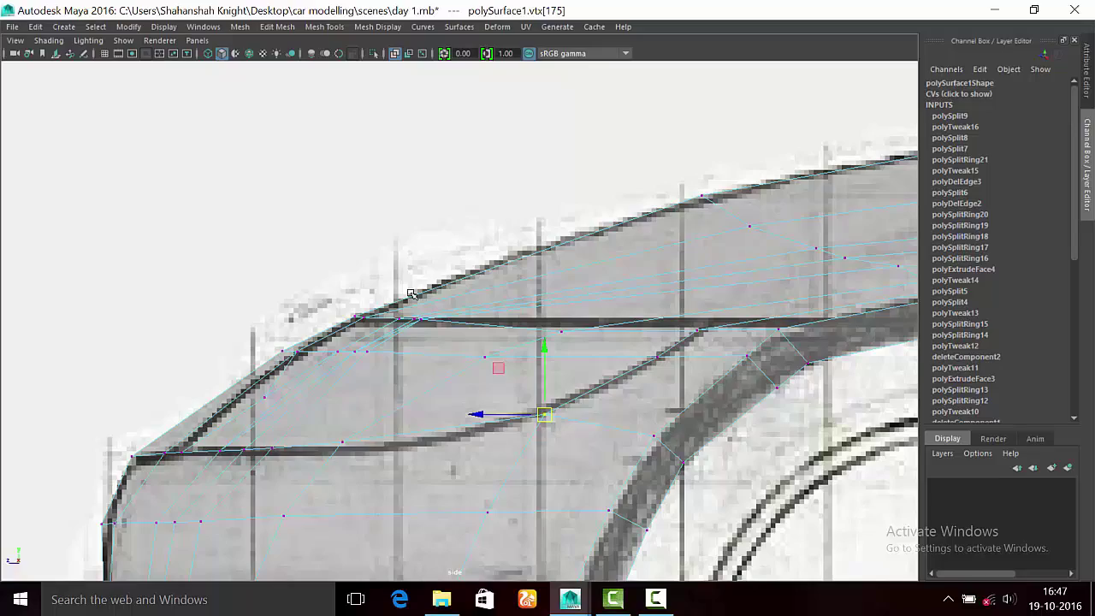
key("ctrl+z")
key("ctrl+z")
key("ctrl+z")
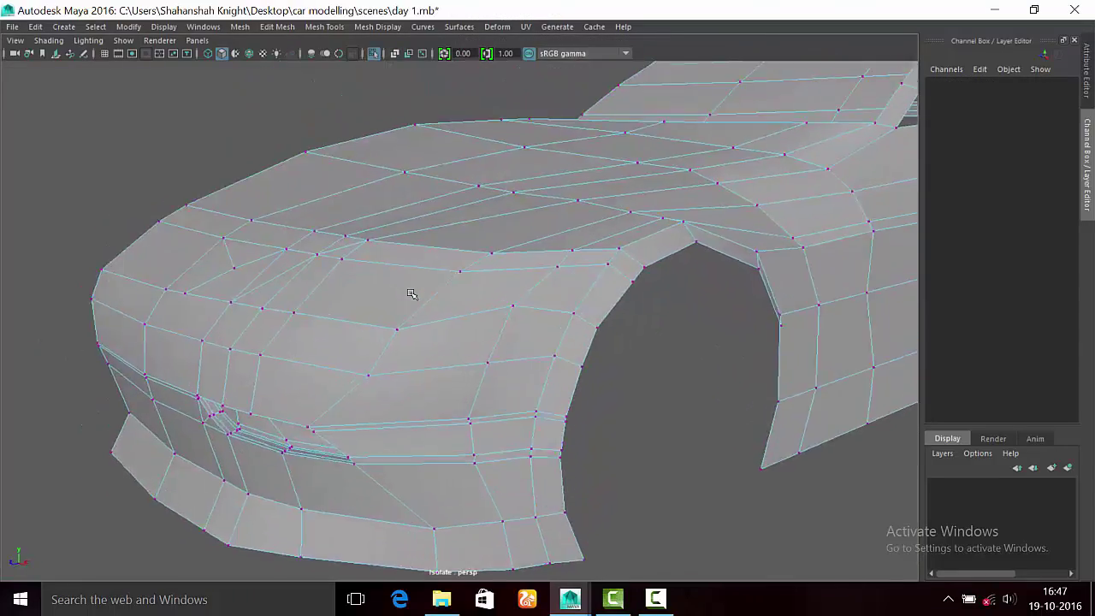
key("ctrl+z")
key("ctrl+z")
key("ctrl+z")
key("ctrl+z")
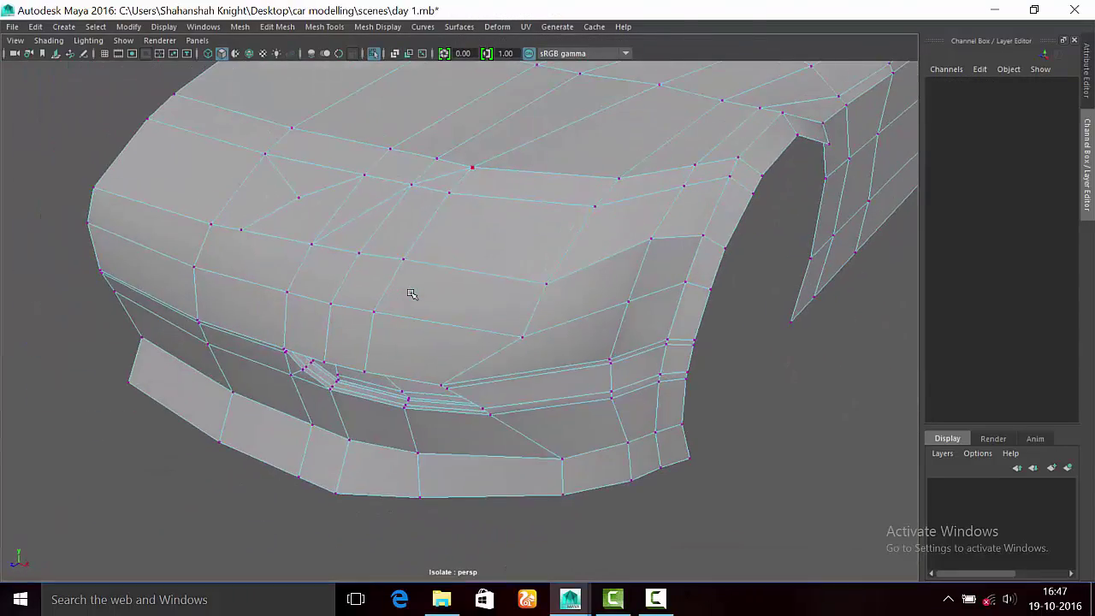
key("ctrl+z")
key("ctrl+z")
key("space")
key("space")
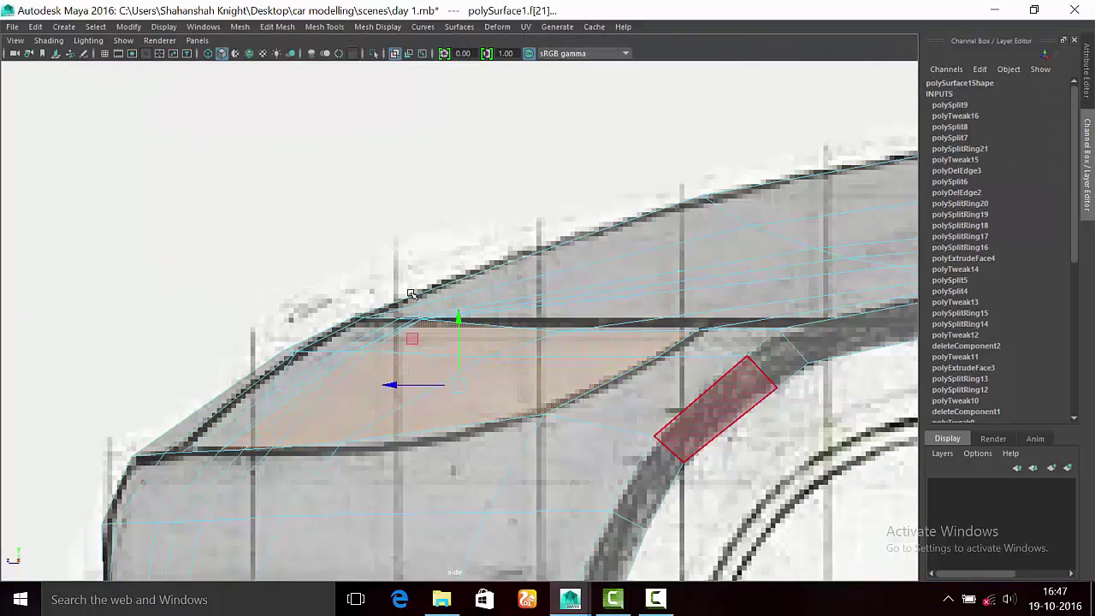
key("ctrl+z")
key("ctrl+z")
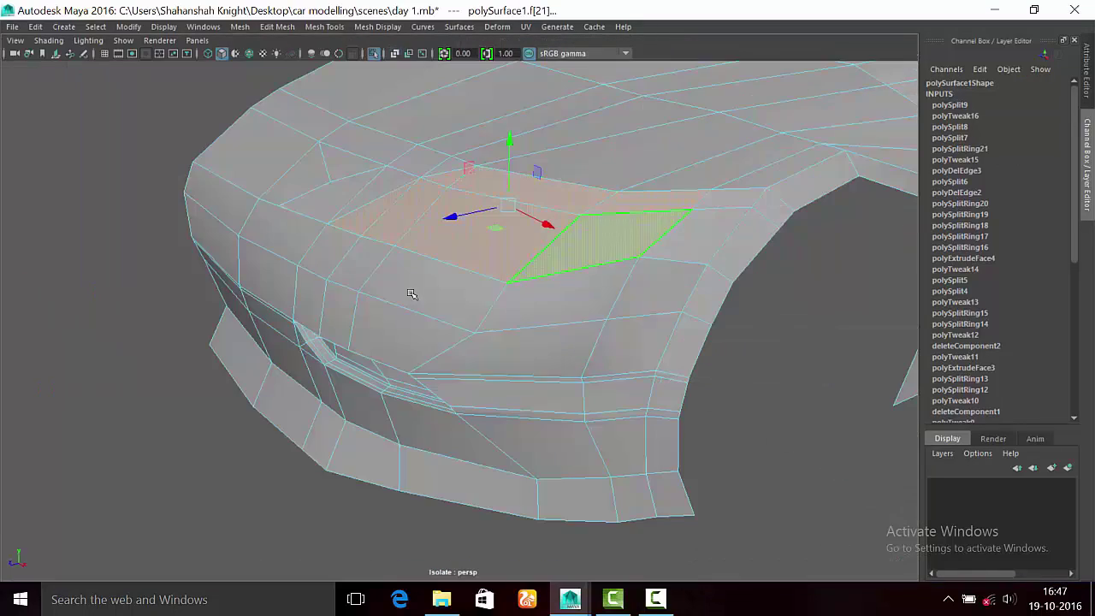
key("ctrl+z")
key("ctrl+z")
key("ctrl+z")
key("ctrl+z")
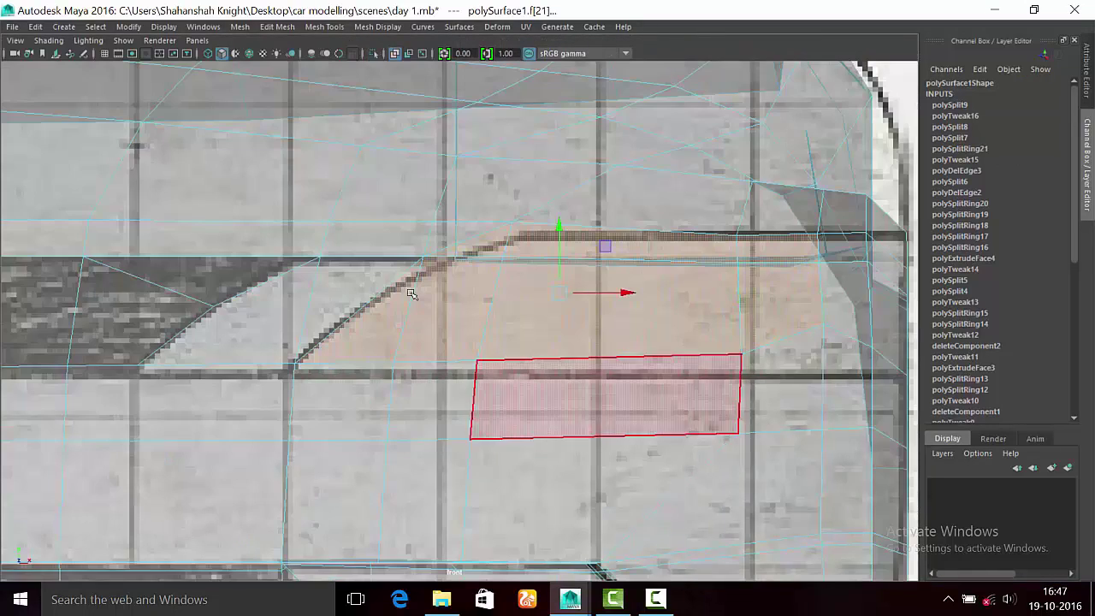
key("ctrl+z")
key("ctrl+z")
key("ctrl+z")
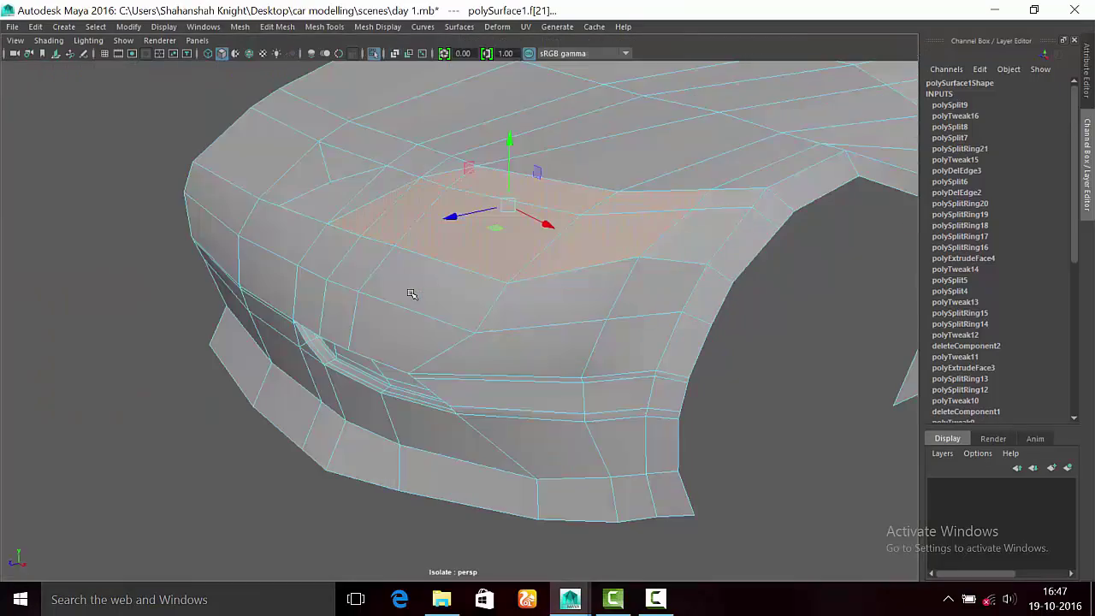
key("ctrl+z")
key("ctrl+z")
key("ctrl+z")
key("ctrl+z")
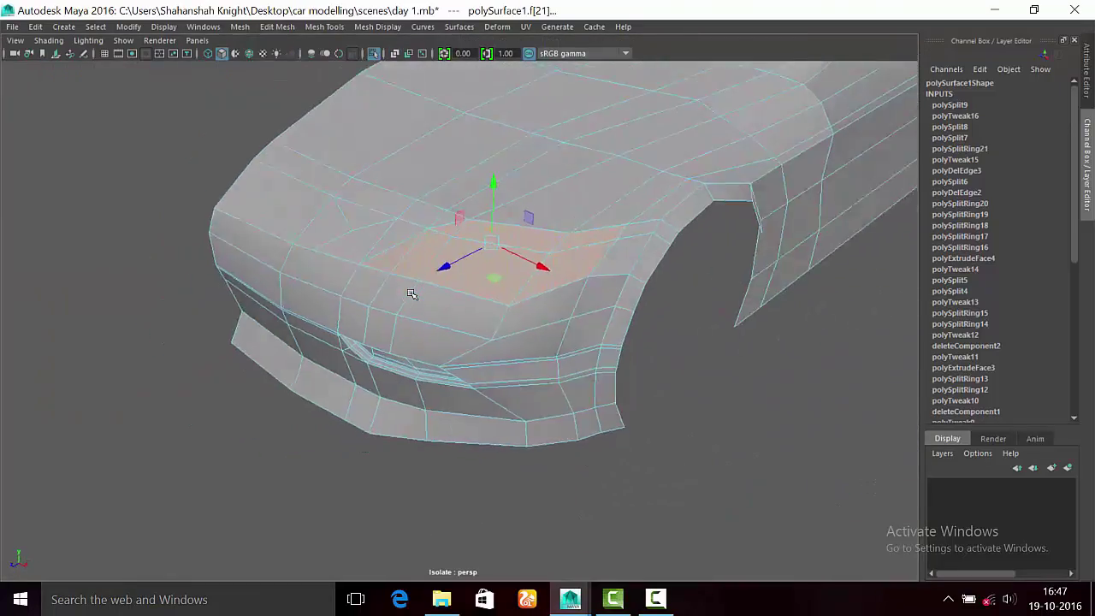
key("ctrl+z")
Step: Extrude the hood vent faces and sink them inward to local translate Z -0.06
right_click_drag(733, 333, 733, 368, "shift")
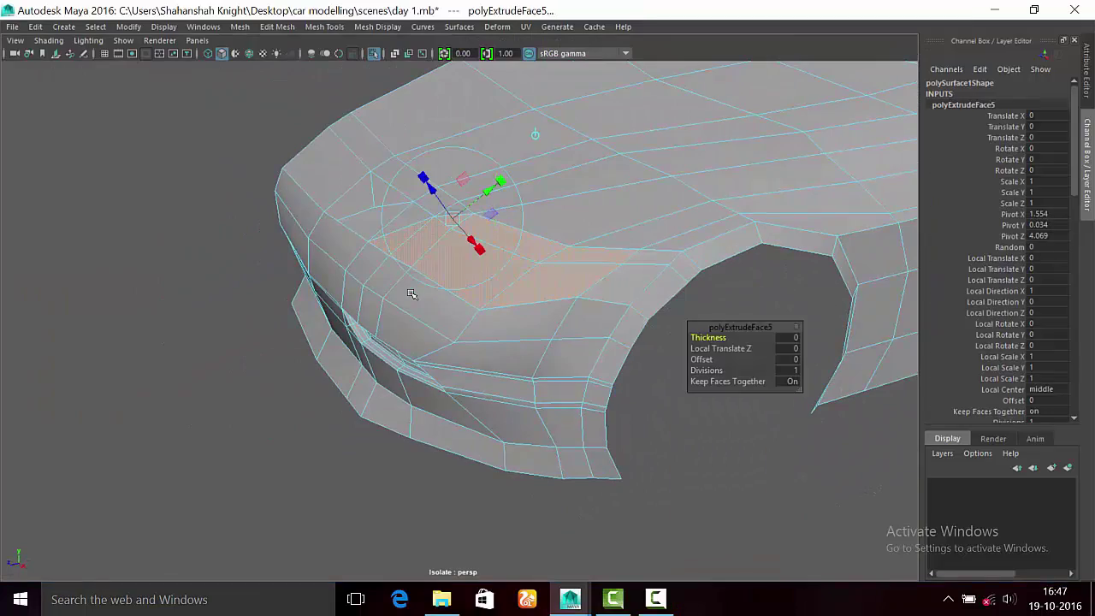
key("f")
key("ctrl+z")
key("ctrl+z")
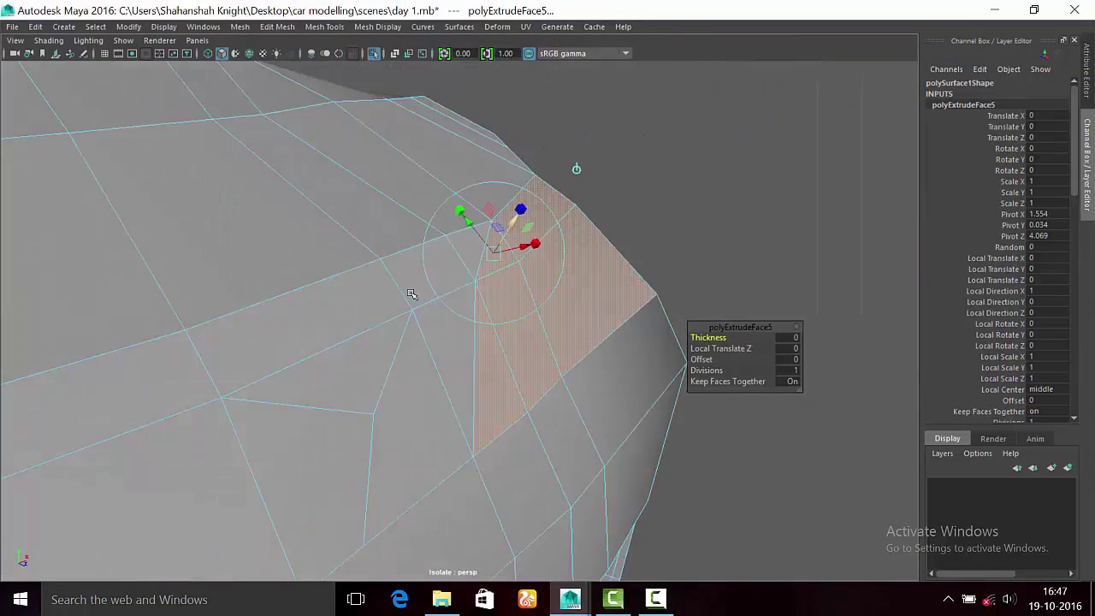
key("ctrl+z")
key("ctrl+z")
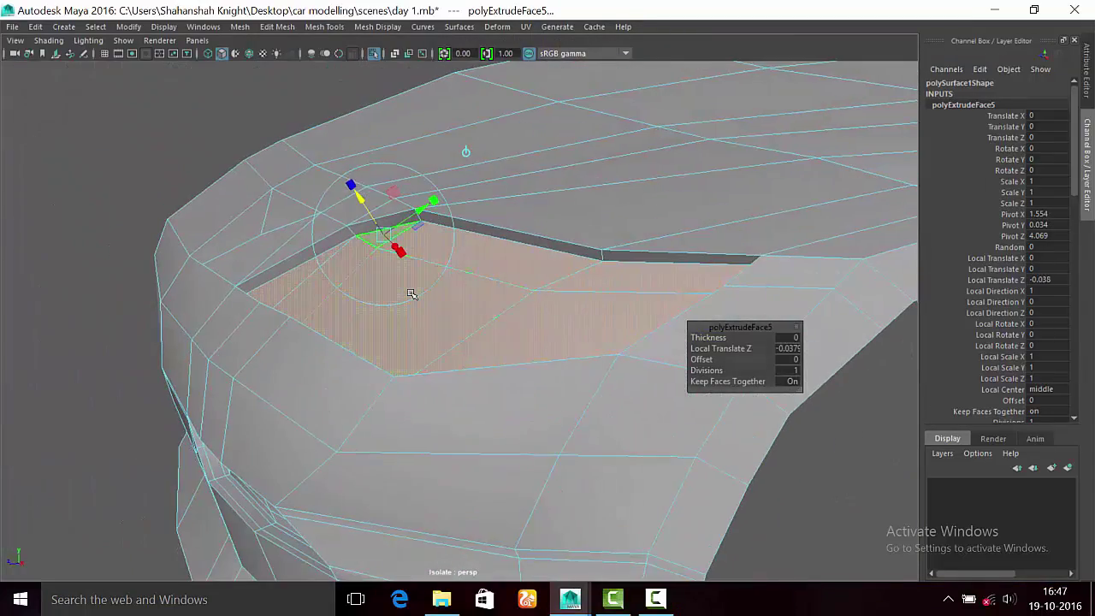
key("ctrl+z")
key("ctrl+z")
key("ctrl+z")
key("ctrl+z")
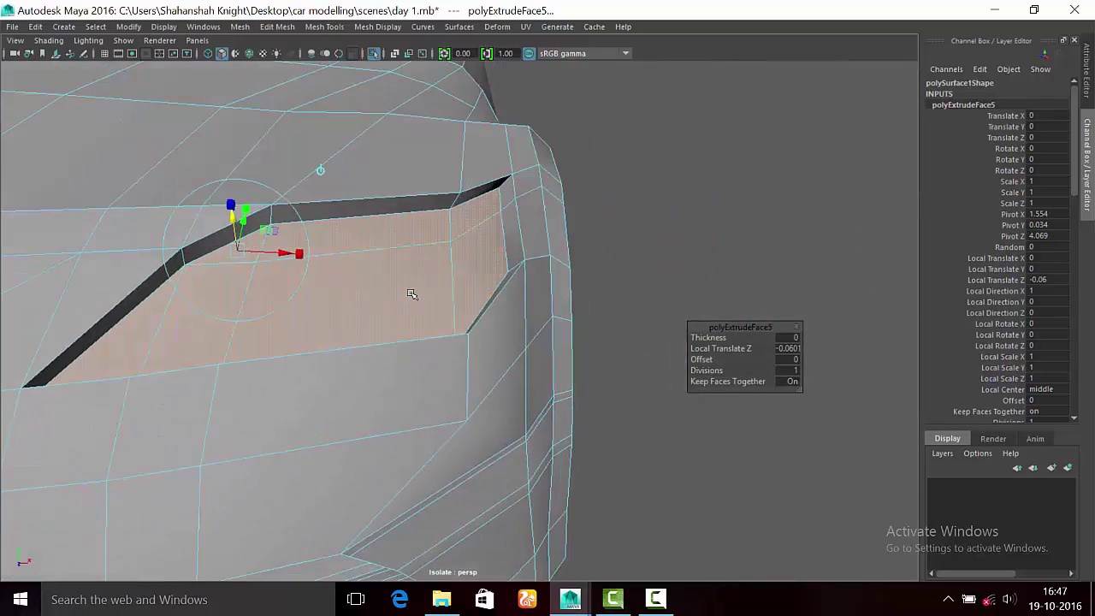
Step: Frame the whole car front in object mode, then undo back to the extruded vent faces
right_click_drag(436, 220, 501, 200)
left_click(410, 293)
key("bracketleft")
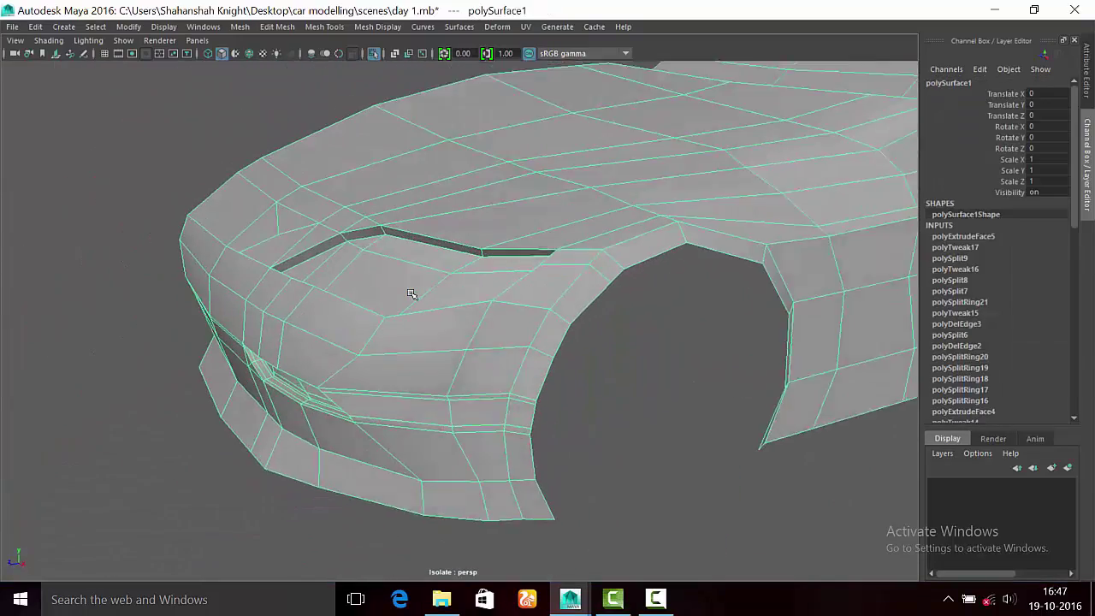
key("bracketleft")
key("ctrl+z")
key("ctrl+z")
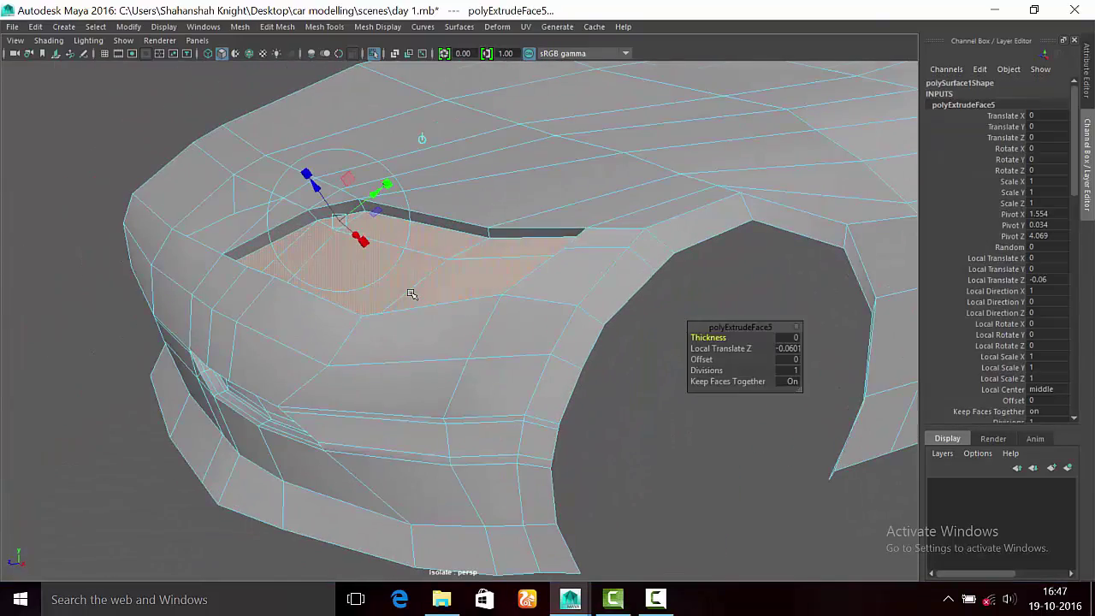
key("ctrl+z")
key("ctrl+z")
key("ctrl+z")
key("ctrl+z")
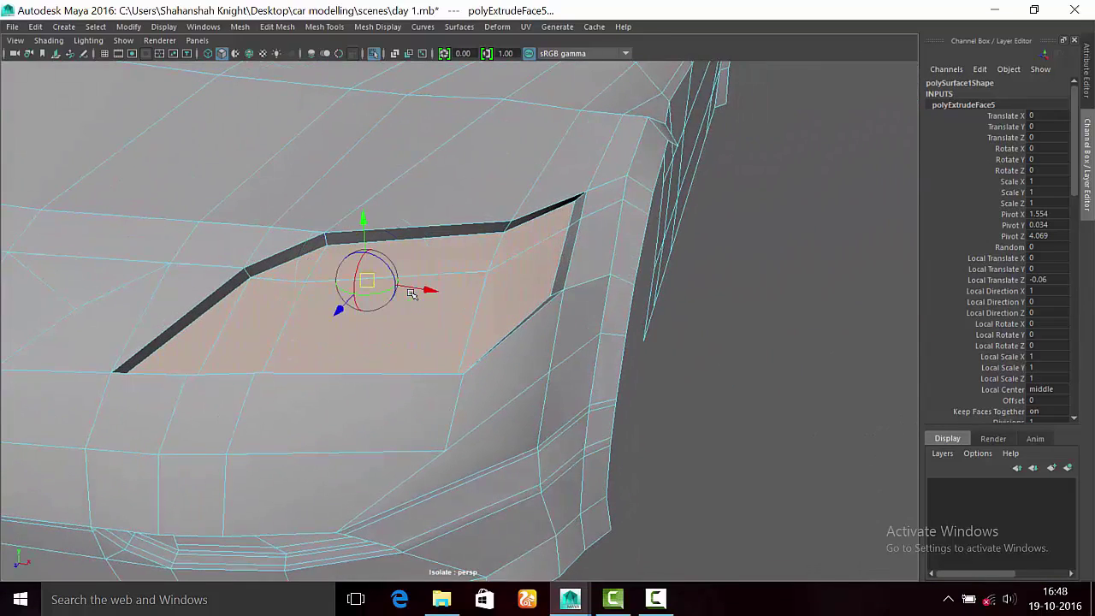
Step: Tilt the vent panel faces slightly with Rotate, then reselect the whole car body
key("ctrl+z")
key("ctrl+z")
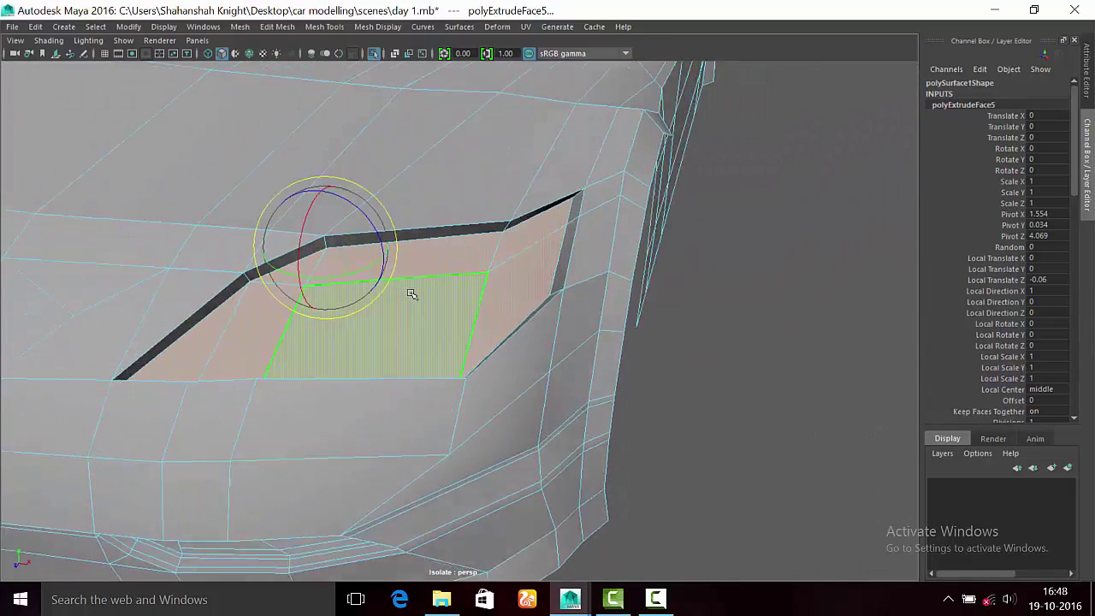
key("ctrl+z")
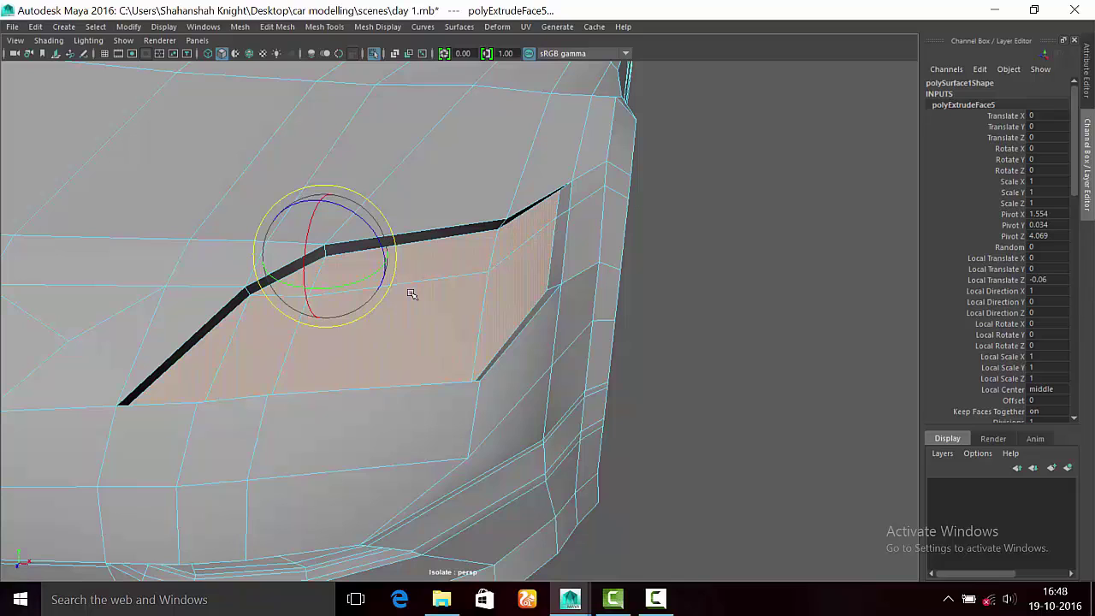
left_click_drag(412, 293, 412, 294, "alt")
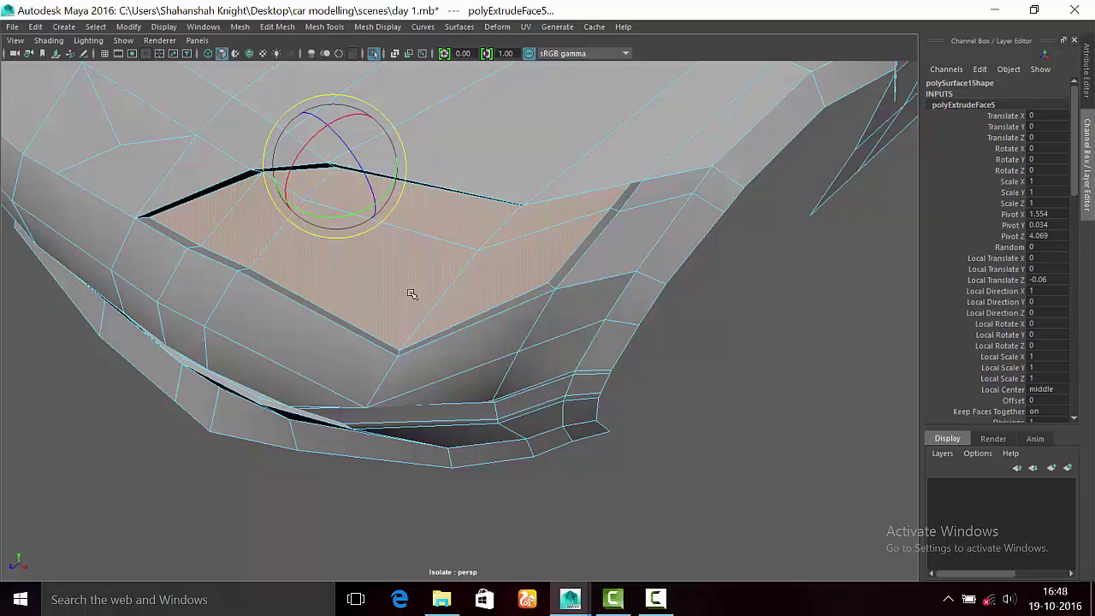
left_click_drag(411, 293, 412, 294, "alt")
key("w")
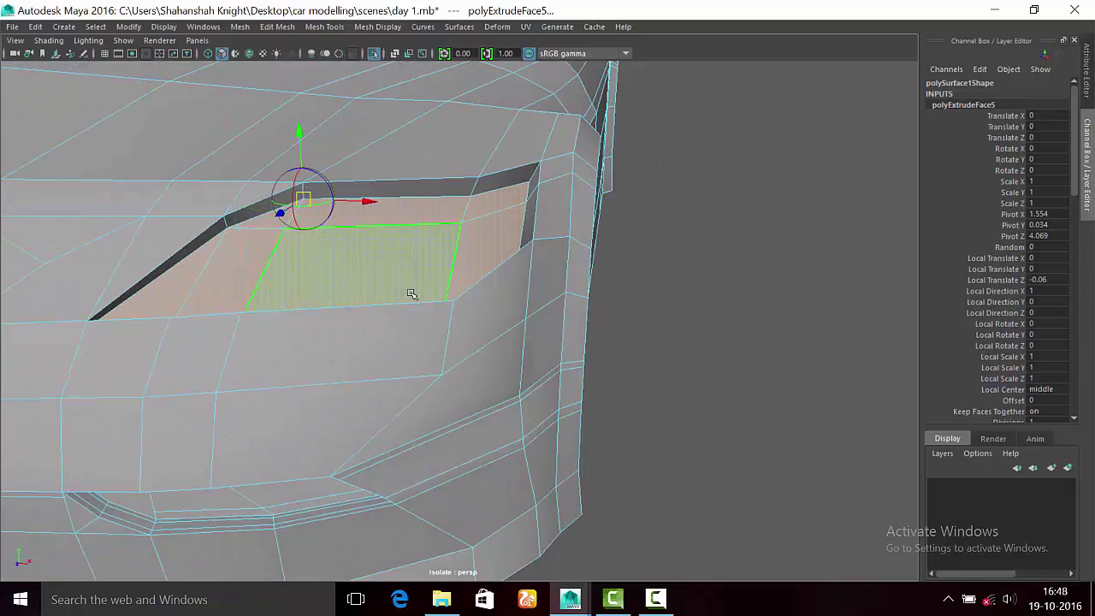
left_click(91, 325)
key("e")
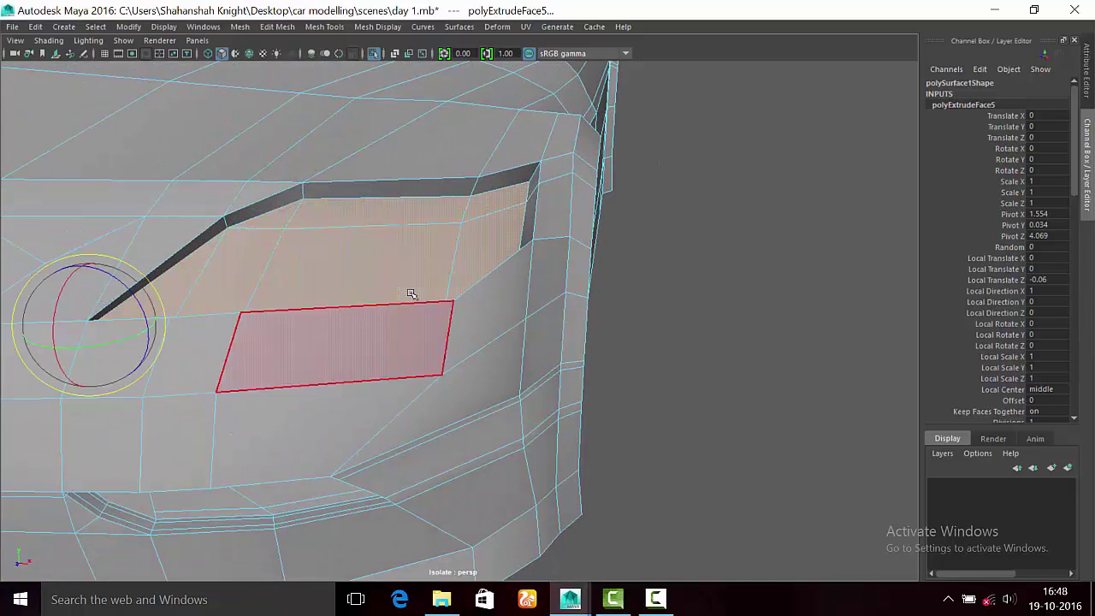
left_click_drag(411, 294, 412, 293, "alt")
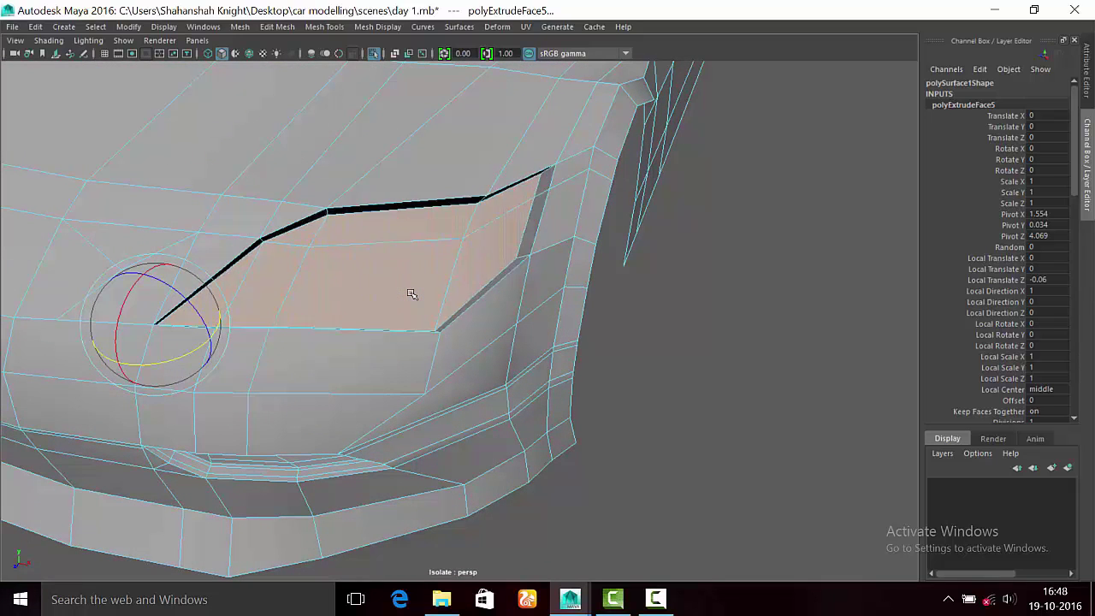
left_click_drag(411, 294, 411, 294, "alt")
left_click(730, 426)
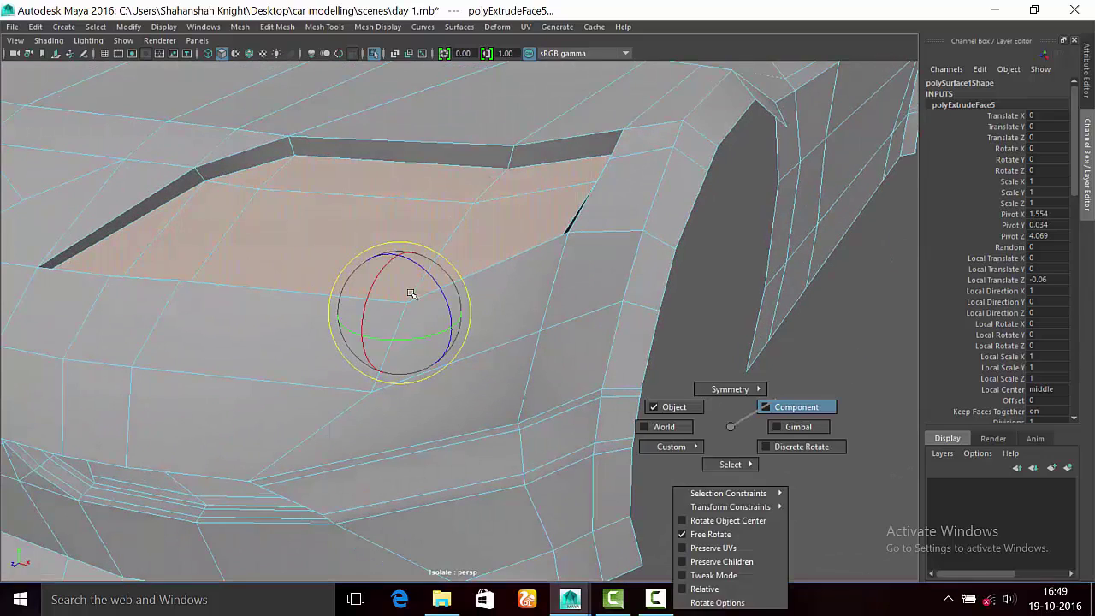
left_click_drag(411, 293, 412, 293)
left_click(412, 294)
Step: Insert two support edge loops beside the hood vent
right_click_drag(411, 294, 411, 293, "shift")
scroll(411, 294, "up", 5)
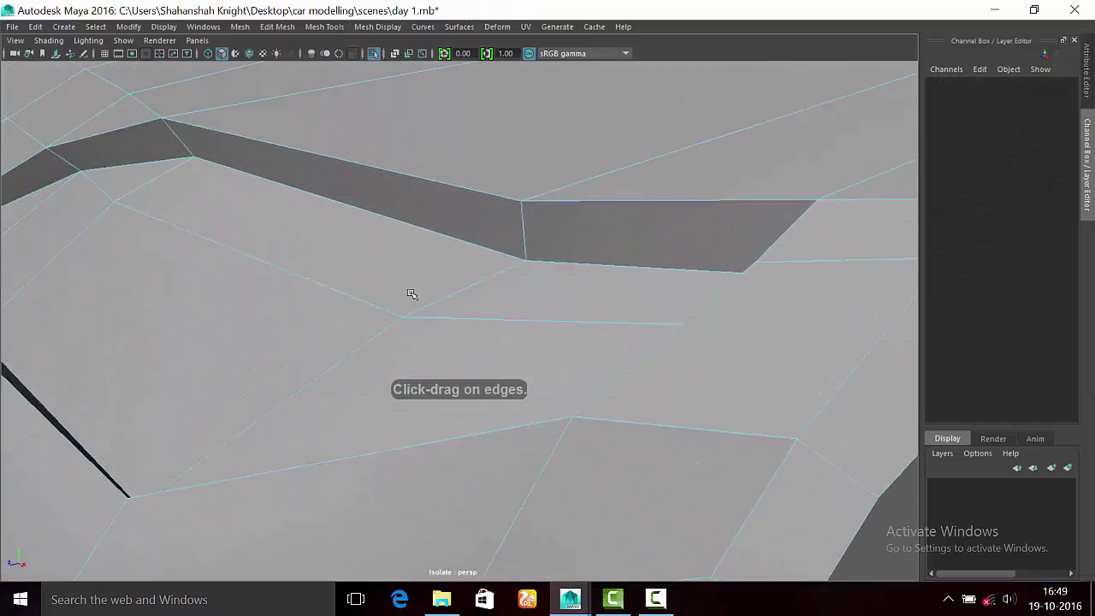
left_click_drag(411, 293, 412, 293, "alt")
left_click(411, 293)
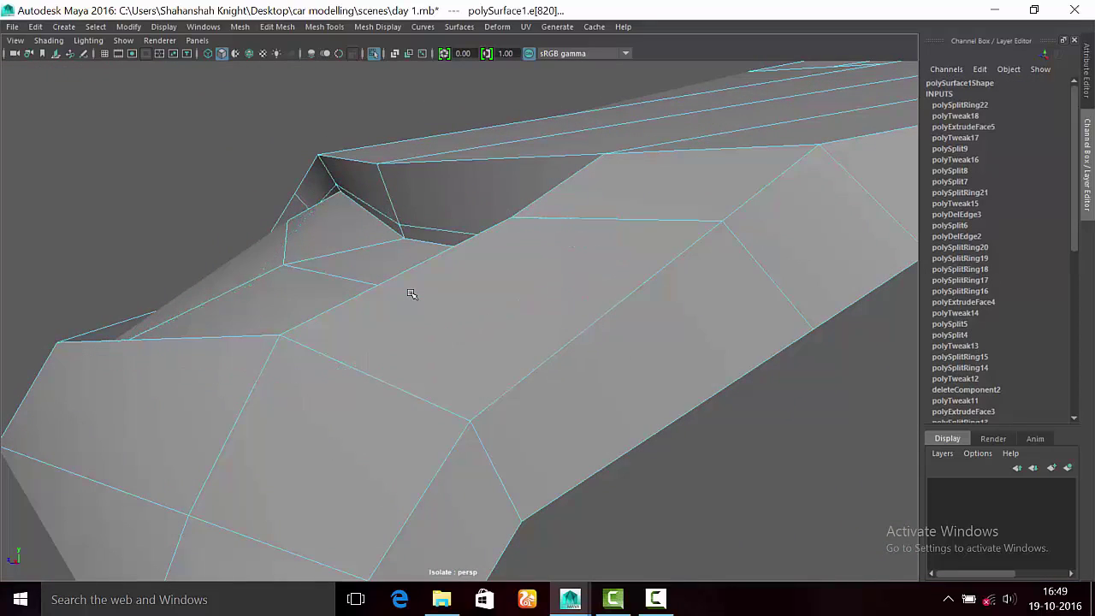
left_click(411, 293)
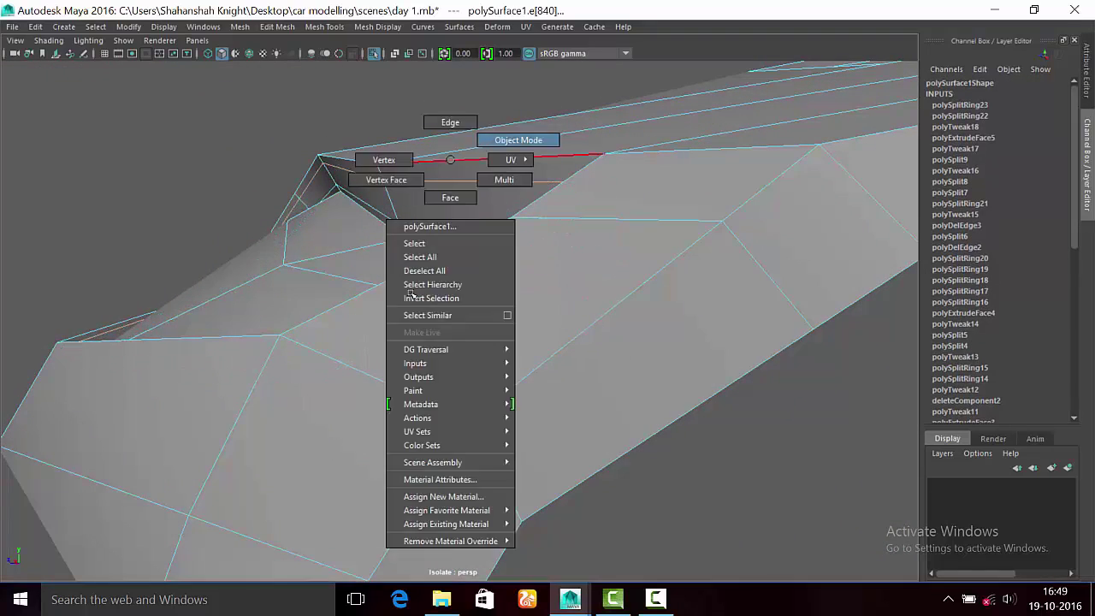
Step: Return to object mode and reselect the car body to check its smoothing
right_click_drag(412, 294, 453, 139)
scroll(411, 293, "down", 3)
left_click_drag(412, 293, 411, 294, "alt")
scroll(411, 294, "down", 3)
left_click(411, 294)
scroll(412, 293, "up", 5)
scroll(411, 294, "down", 3)
left_click(411, 293)
scroll(412, 293, "up", 3)
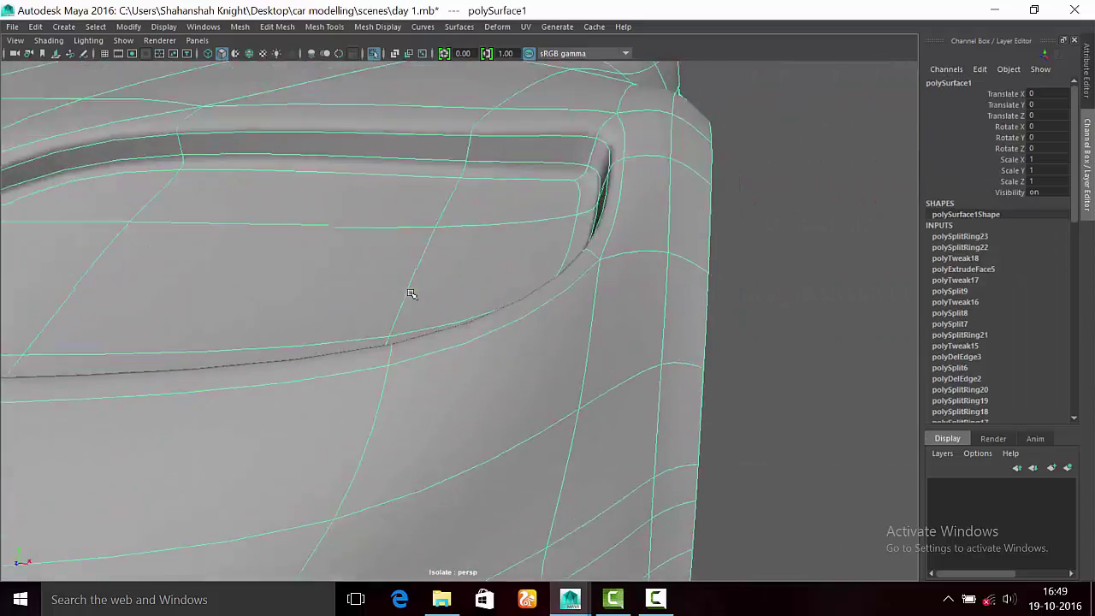
Step: Inspect edges near the headlight, then reselect the car body object
right_click_drag(412, 294, 487, 181)
left_click(411, 294)
left_click_drag(411, 294, 411, 294, "alt")
left_click(412, 294)
left_click(411, 293)
left_click(411, 293)
scroll(411, 294, "down", 5)
left_click(412, 294)
scroll(412, 293, "up", 3)
scroll(411, 293, "up", 3)
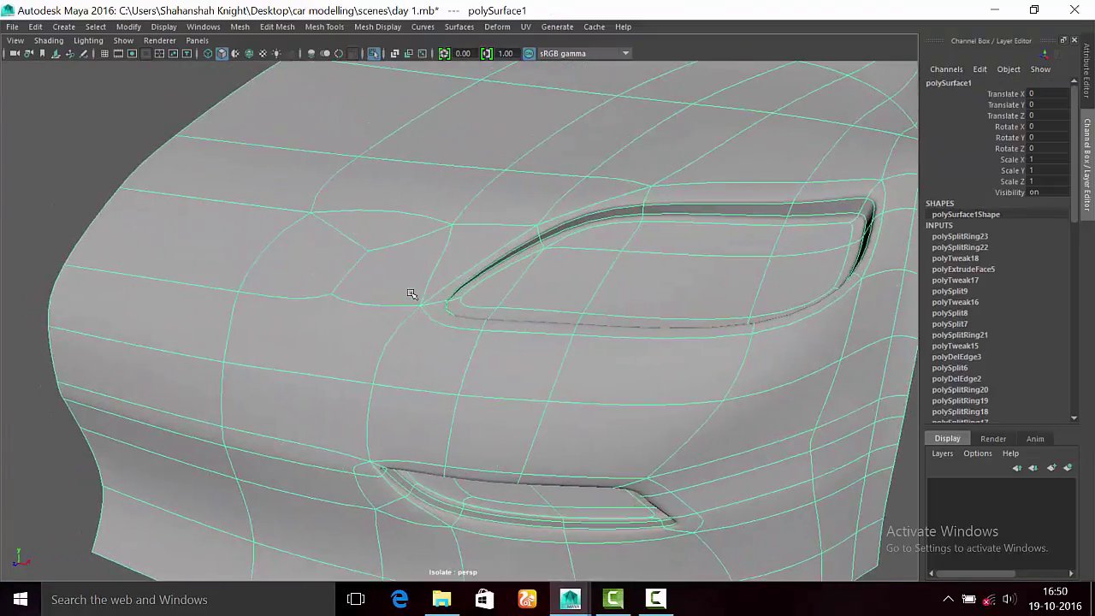
scroll(411, 294, "up", 3)
Step: Select the hood faces beside the first vent in face mode
right_click(411, 293)
key("F11")
left_click(412, 293)
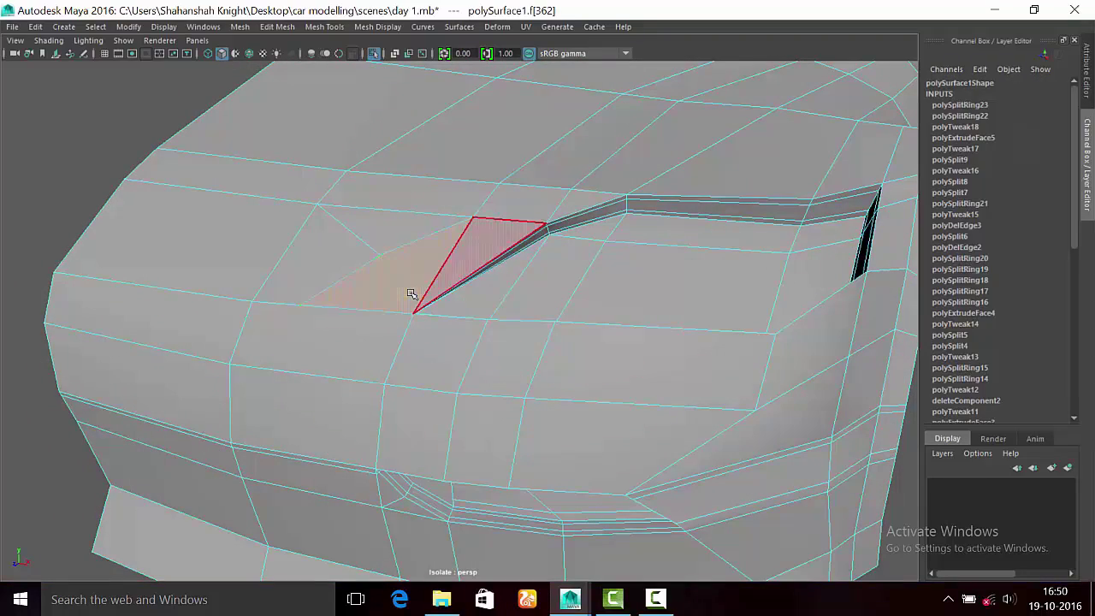
key("Right")
key("Right")
scroll(412, 294, "down", 3)
scroll(411, 293, "up", 3)
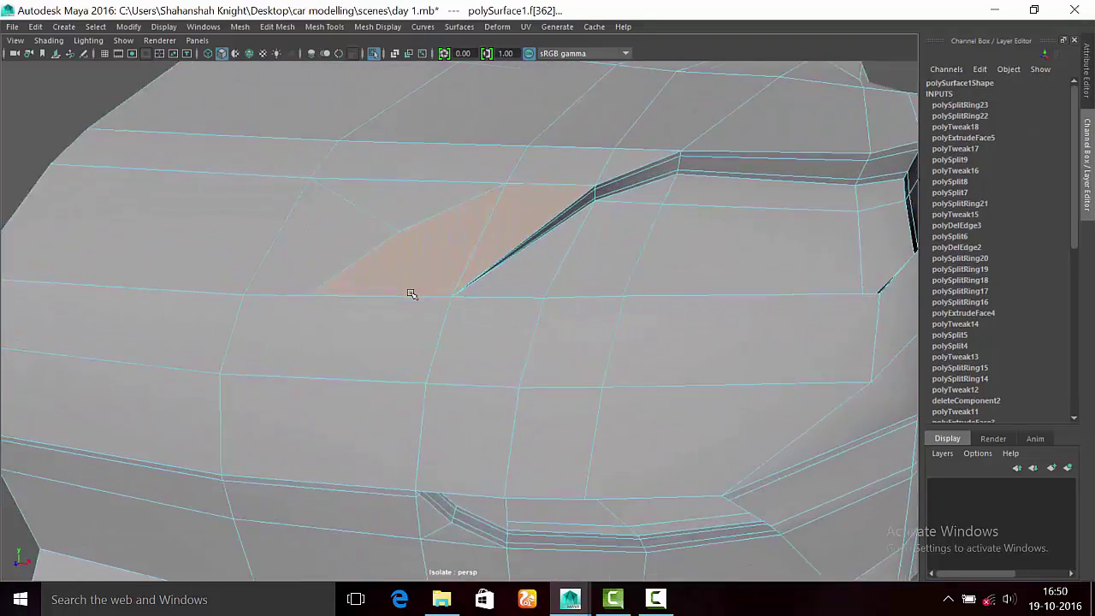
left_click_drag(411, 293, 411, 293, "alt")
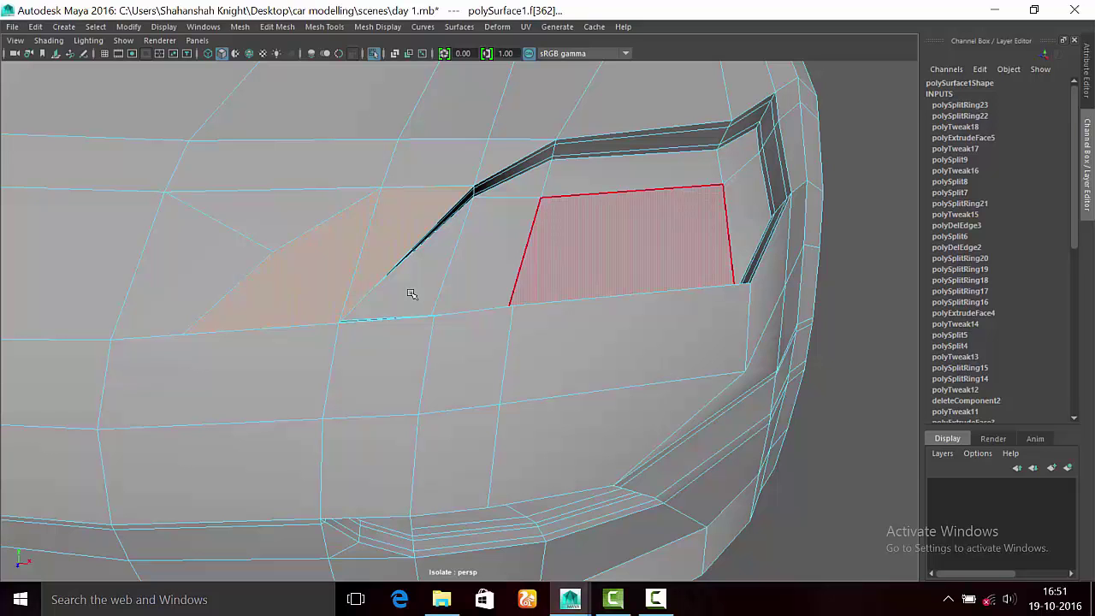
left_click_drag(412, 293, 411, 293, "alt")
right_click_drag(412, 293, 396, 310, "shift")
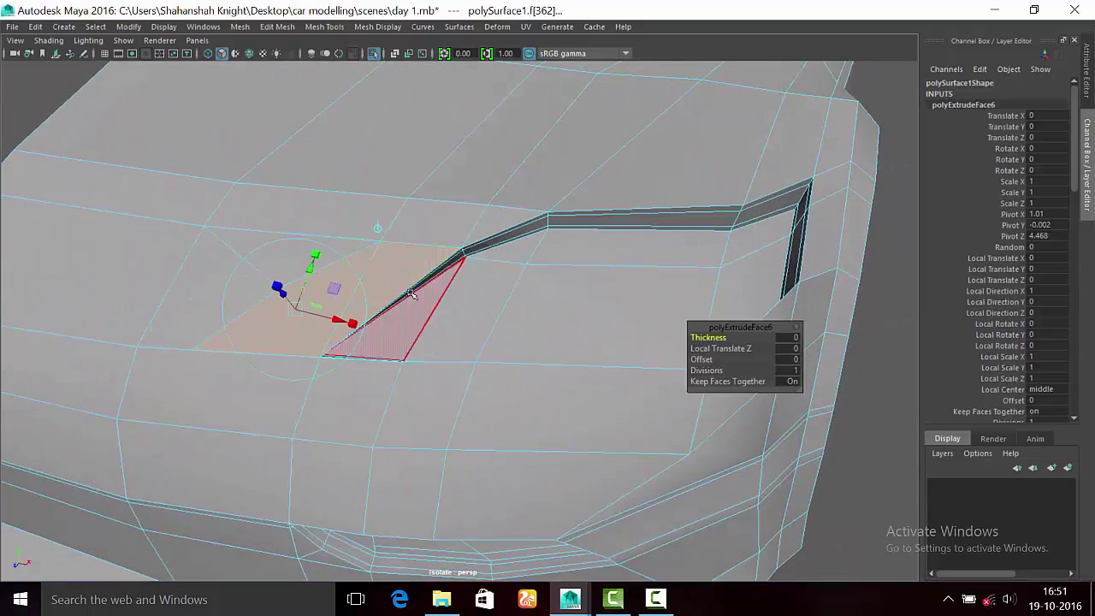
Step: Extrude the faces, shrink them slightly, extrude again and sink them to -0.061
left_click_drag(411, 293, 411, 293, "alt")
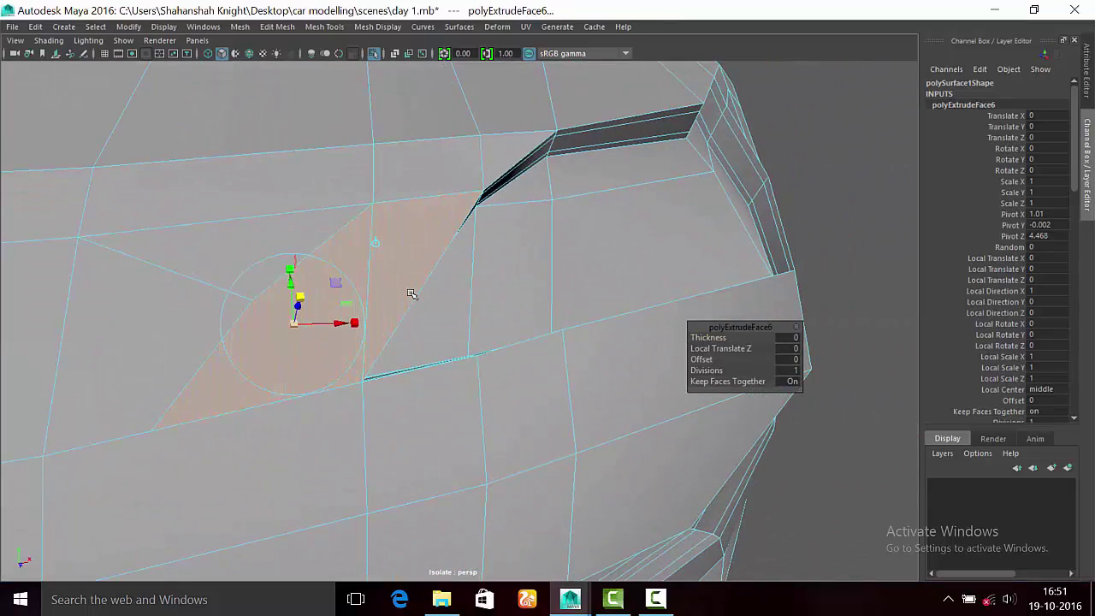
middle_click_drag(412, 293, 411, 293)
left_click_drag(412, 294, 411, 293, "alt")
key("ctrl+e")
middle_click_drag(411, 293, 411, 293)
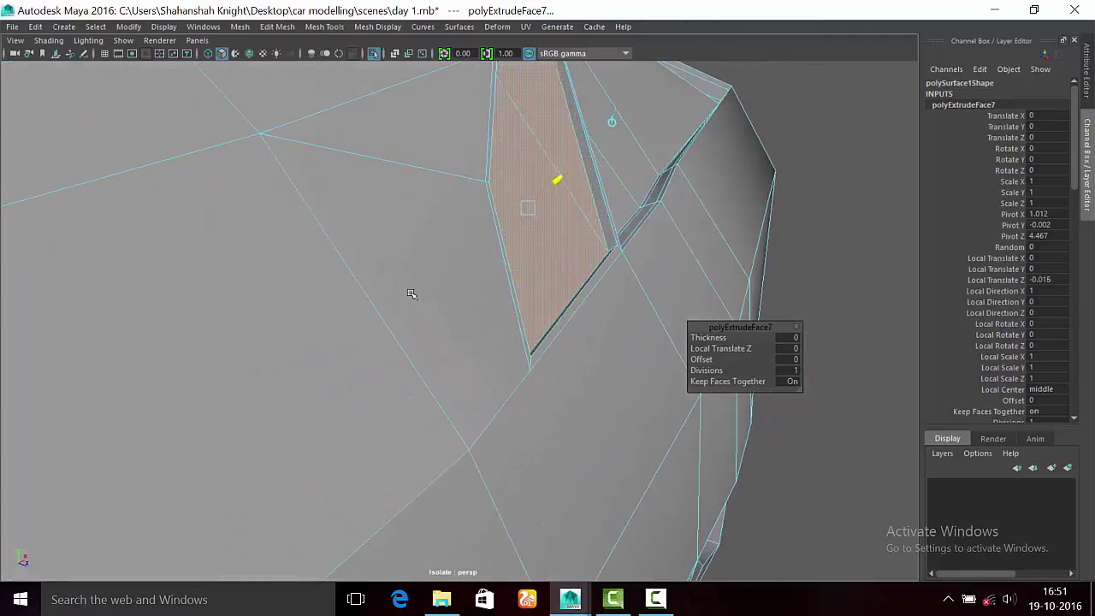
left_click_drag(411, 293, 411, 293, "alt")
scroll(411, 293, "up", 3)
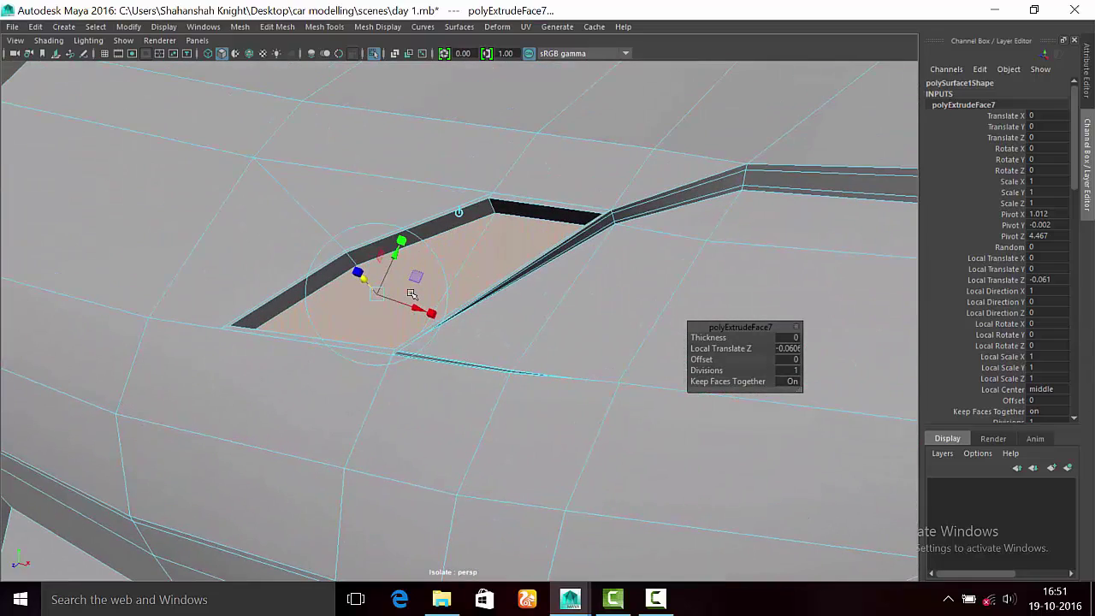
scroll(412, 294, "down", 3)
Step: Check the car body in smooth preview (3) in object mode
key("F8")
left_click(412, 293)
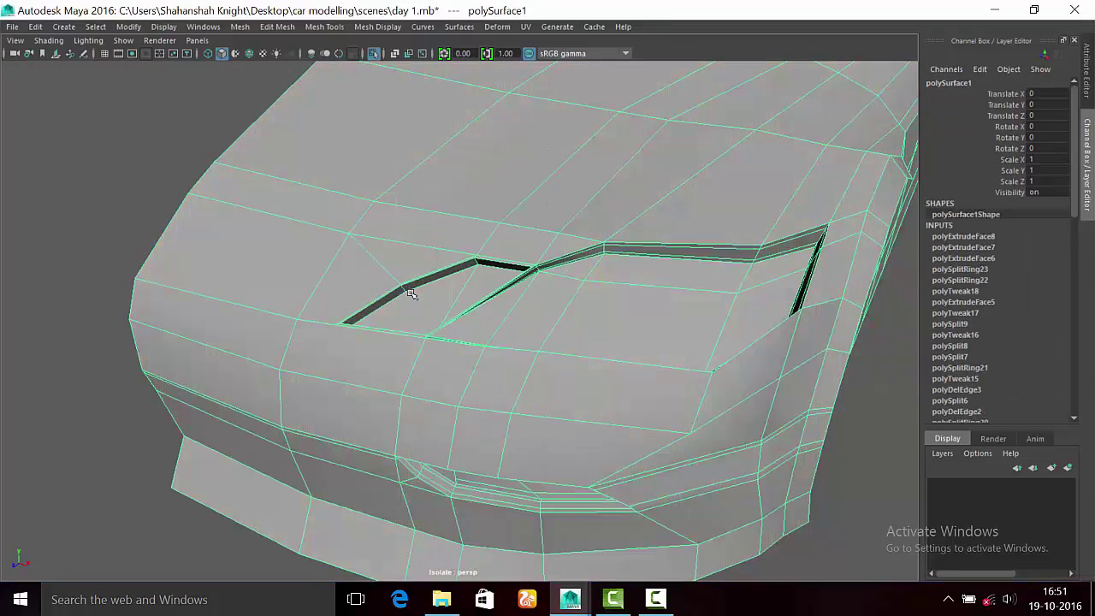
key("3")
left_click(412, 294, "ctrl")
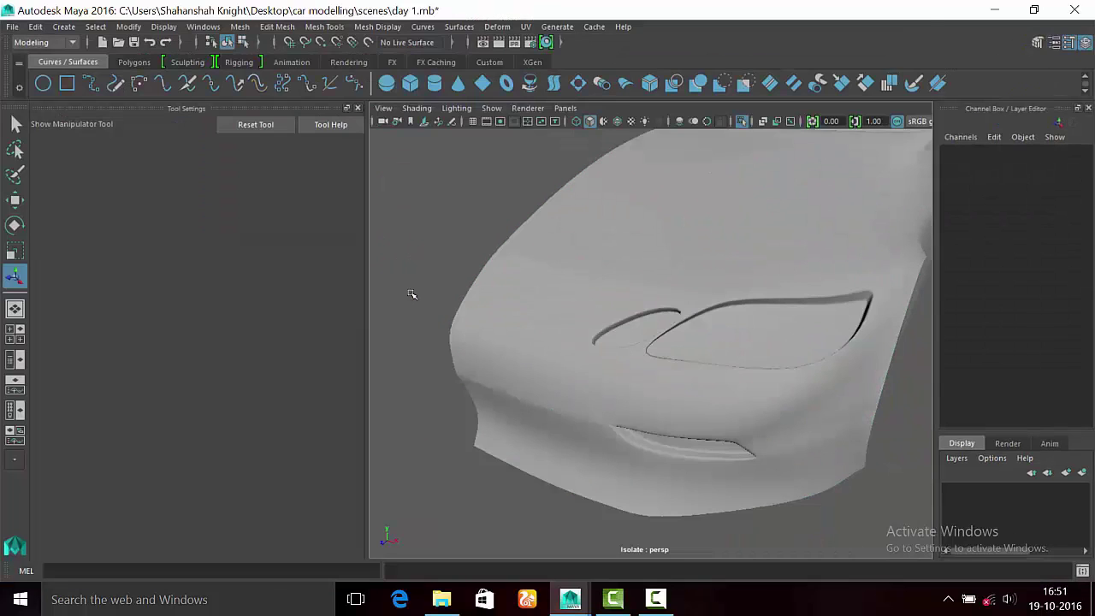
Step: Select the car body and insert a support edge loop along the hood vent strip
scroll(411, 293, "up", 2)
key("ctrl+space")
scroll(411, 293, "up", 3)
scroll(412, 293, "down", 3)
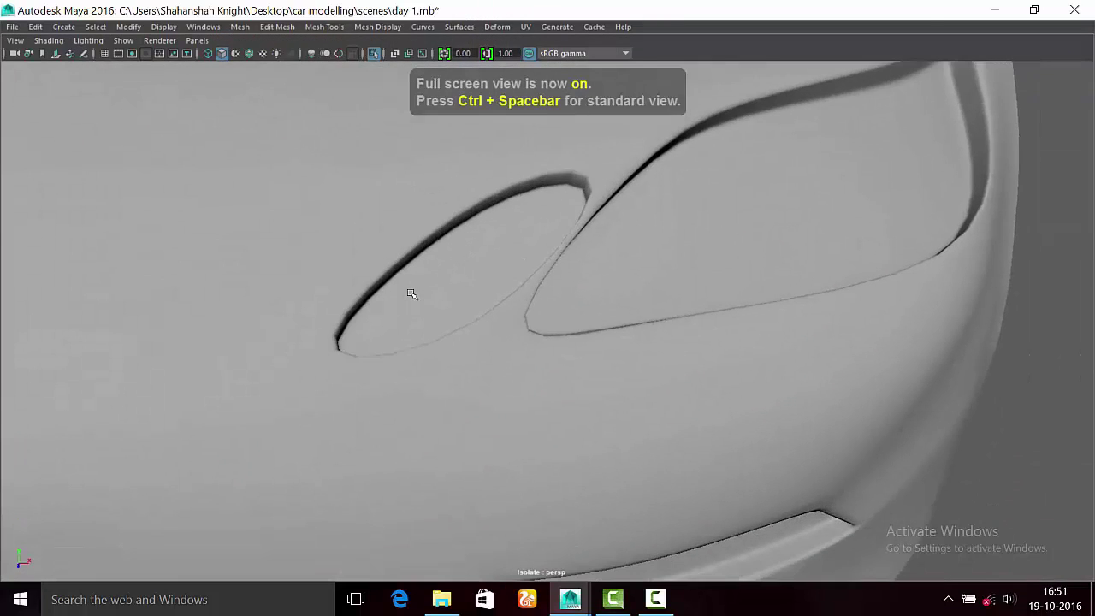
left_click(411, 293)
key("space")
key("space")
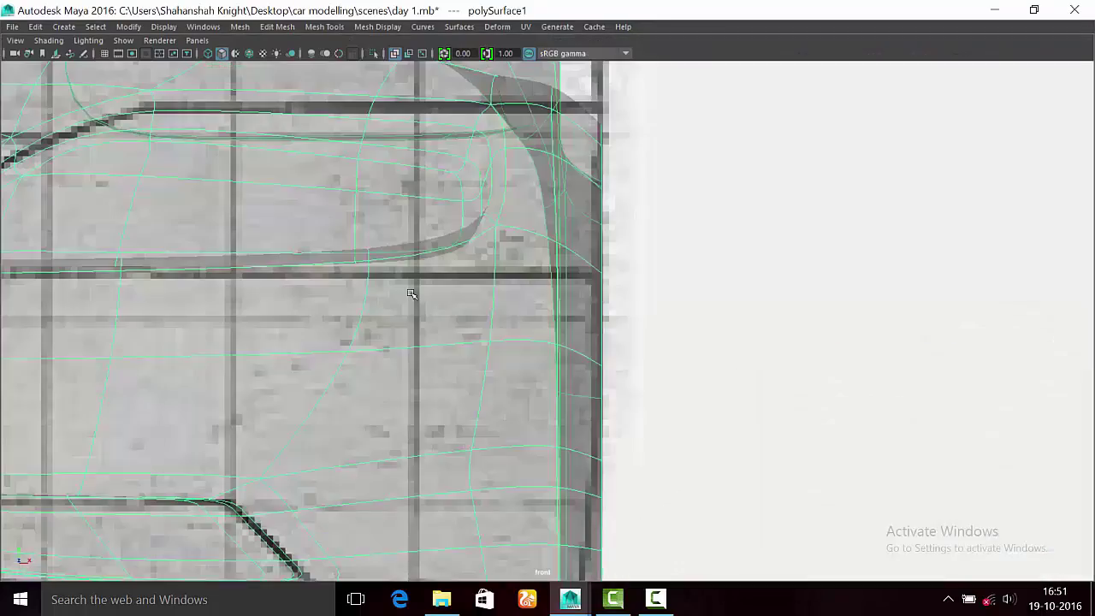
key("space")
key("space")
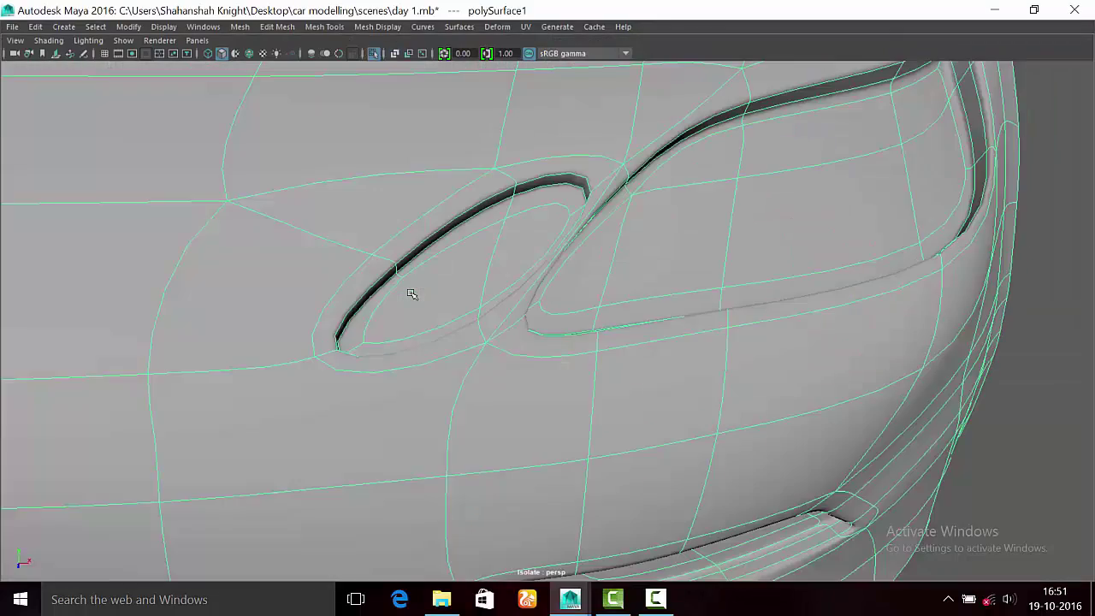
left_click_drag(411, 293, 412, 293, "alt")
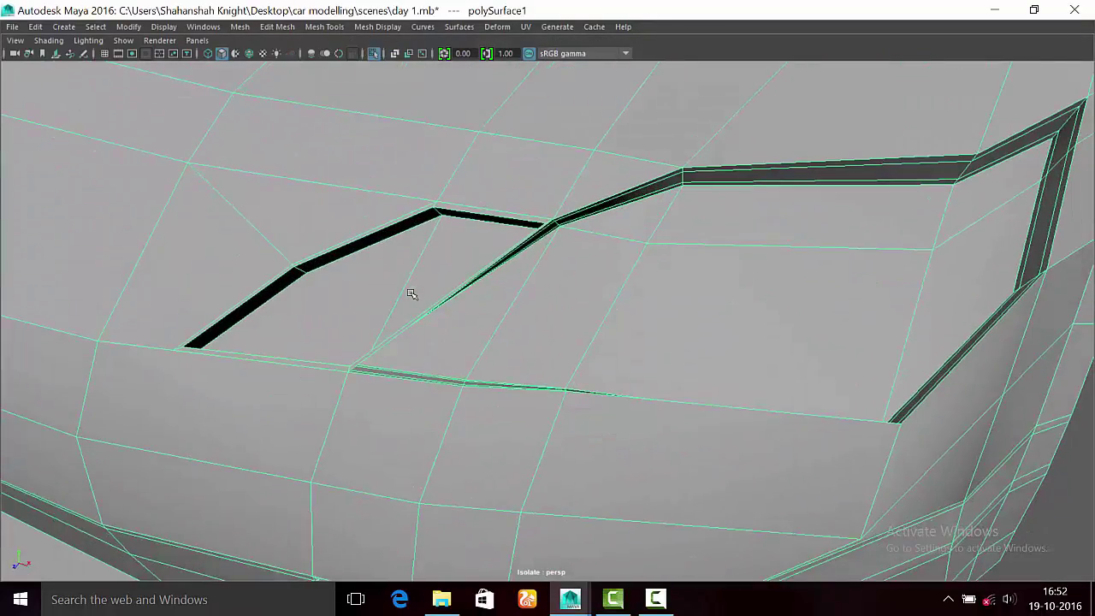
right_click_drag(412, 293, 412, 293, "shift")
left_click_drag(411, 293, 412, 293, "alt")
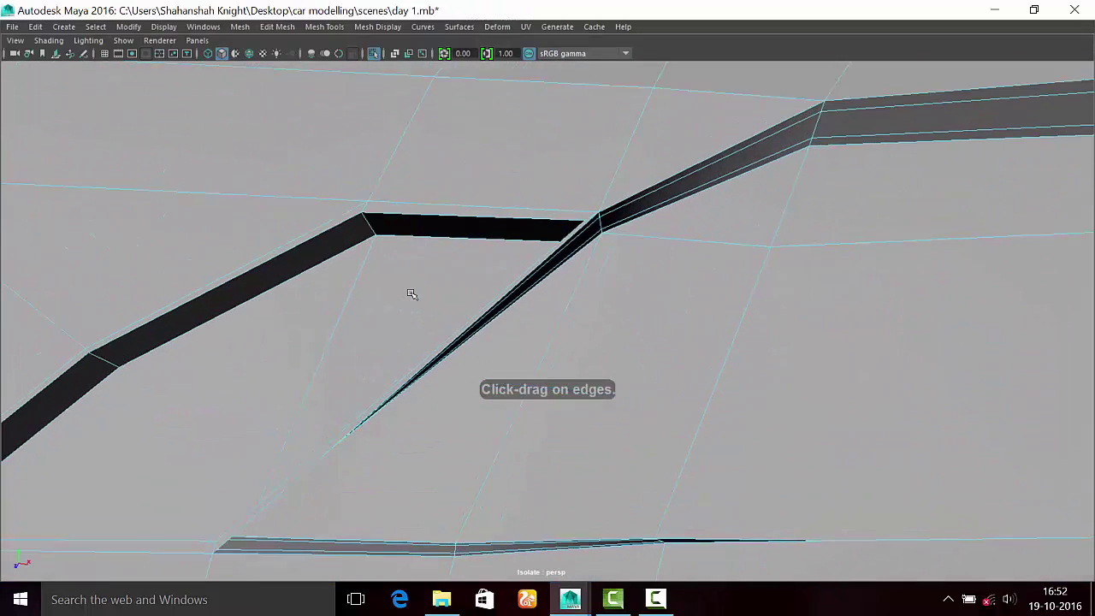
left_click(411, 293)
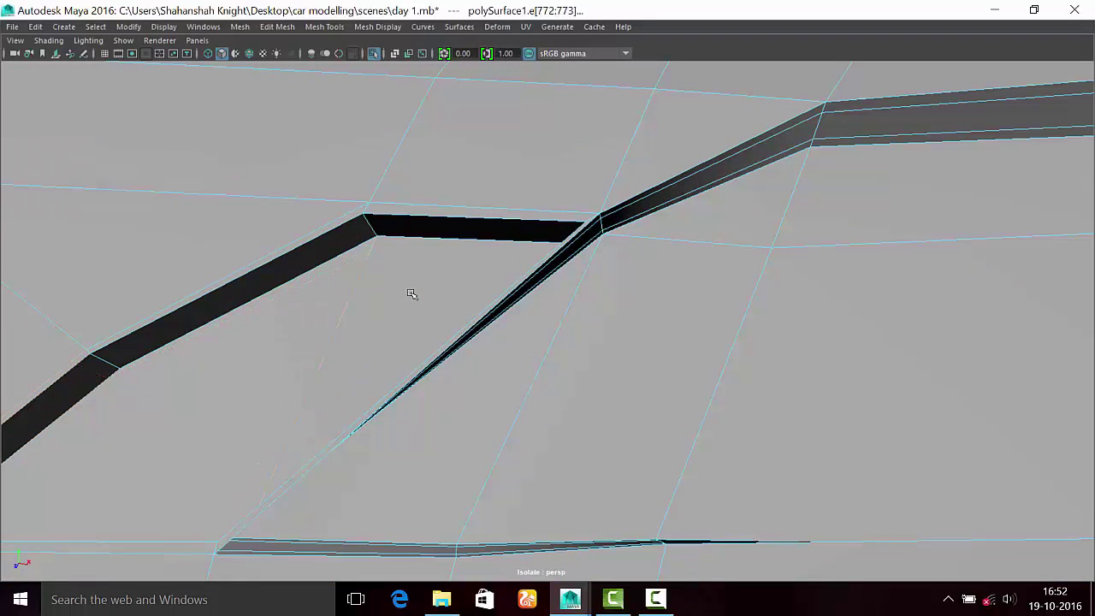
Step: Return the car body to object mode, pick Insert Edge Loop again, and view the hood from the front
scroll(411, 293, "down", 5)
key("ctrl+space")
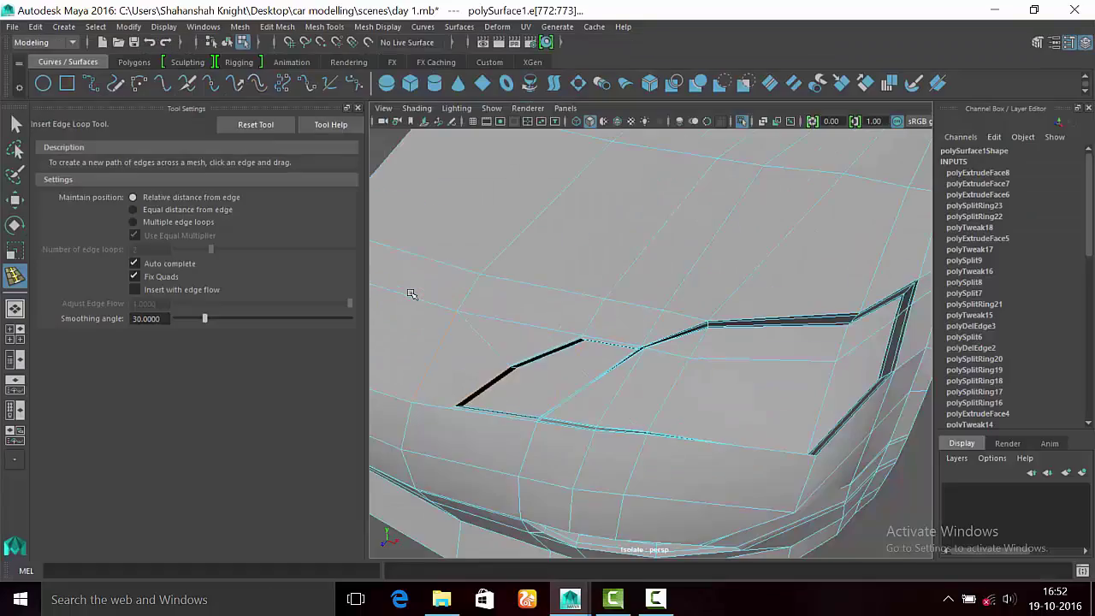
key("ctrl+space")
scroll(411, 293, "up", 5)
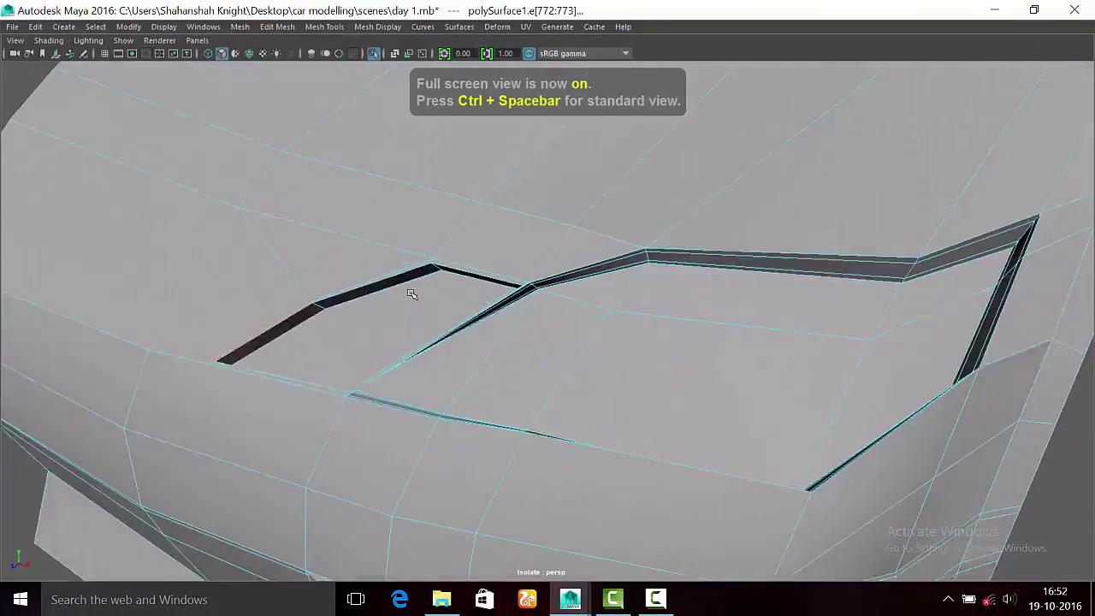
right_click(411, 292)
left_click(411, 289)
scroll(411, 293, "down", 3)
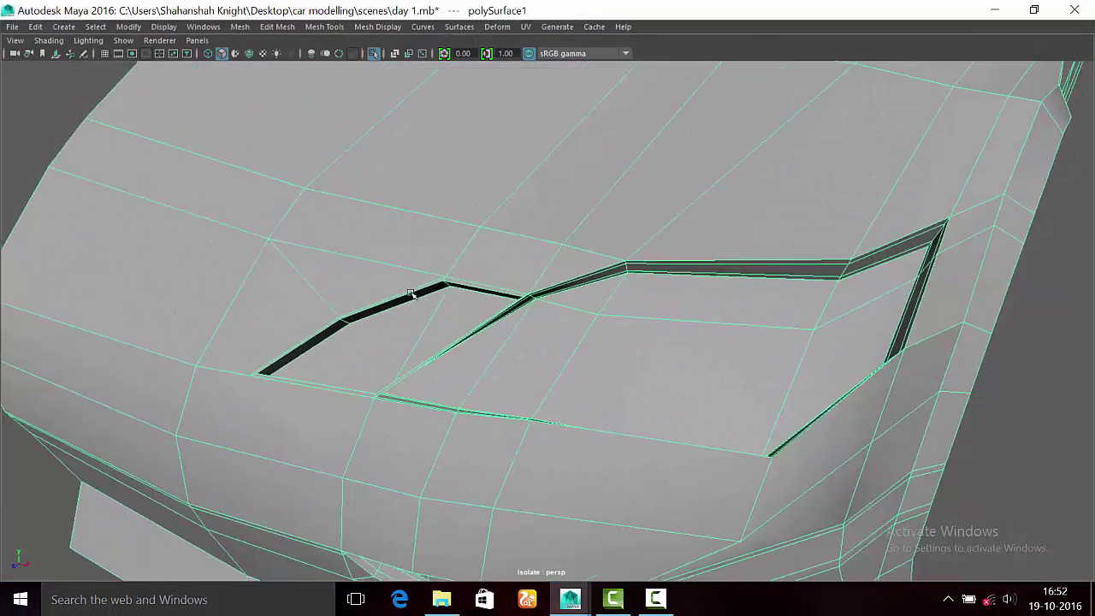
scroll(411, 293, "down", 2)
right_click_drag(411, 293, 513, 283, "shift")
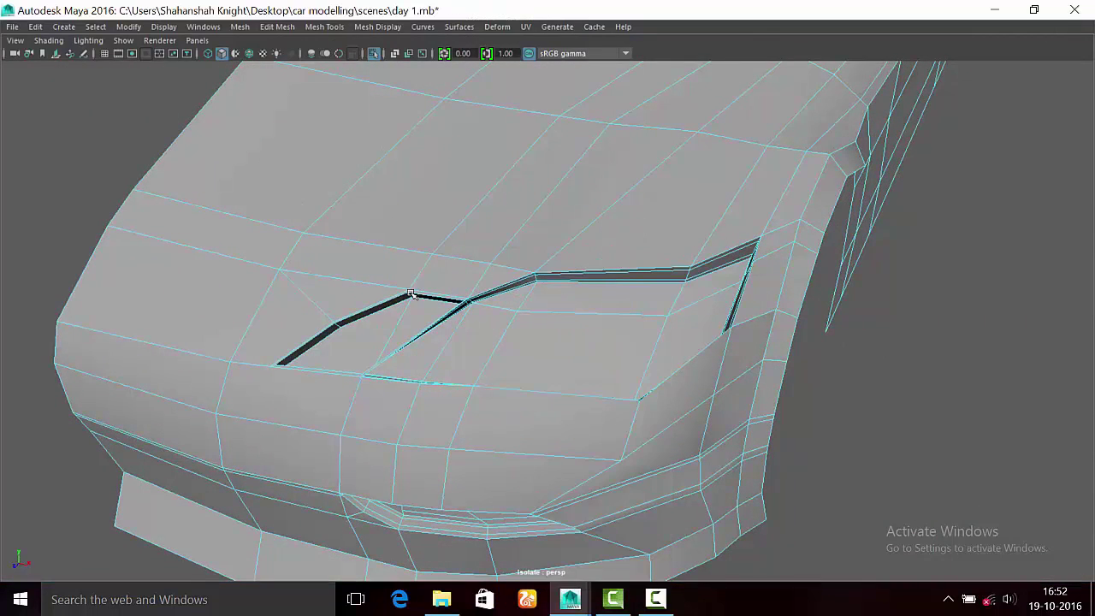
scroll(411, 293, "up", 3)
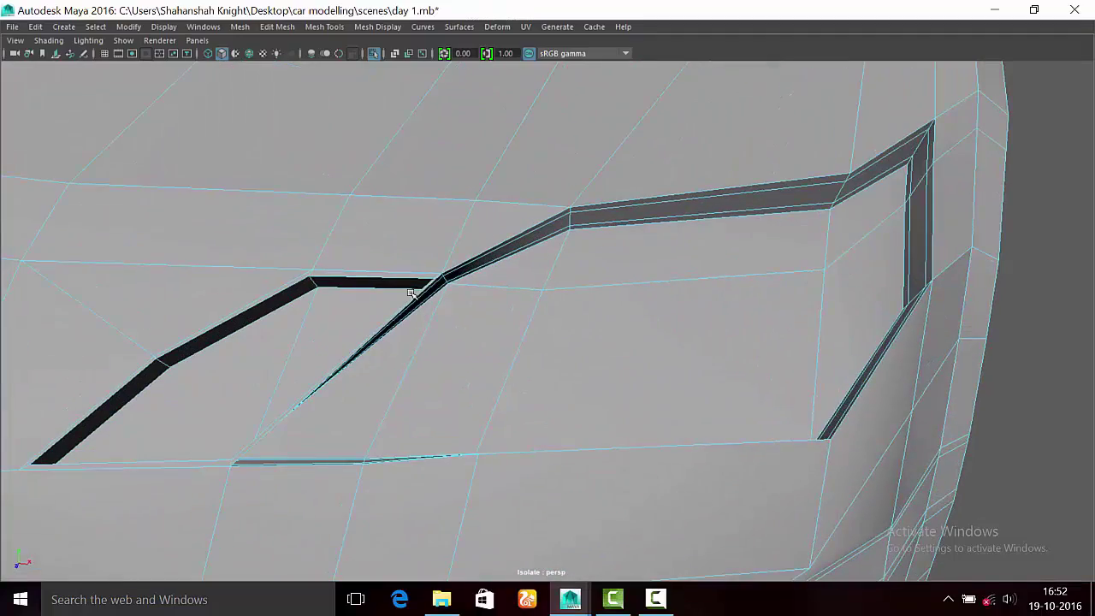
scroll(411, 293, "down", 5)
left_click_drag(412, 294, 411, 294, "alt")
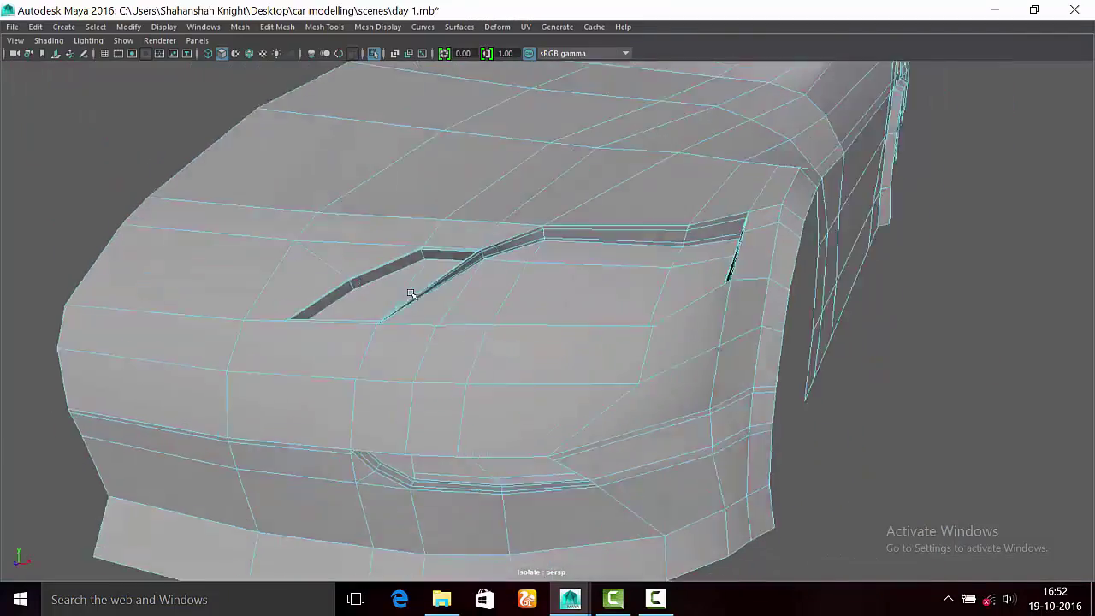
scroll(412, 293, "up", 3)
Step: Check the hood against the front blueprint, then undo the small left hood vent recess
key("space")
key("space")
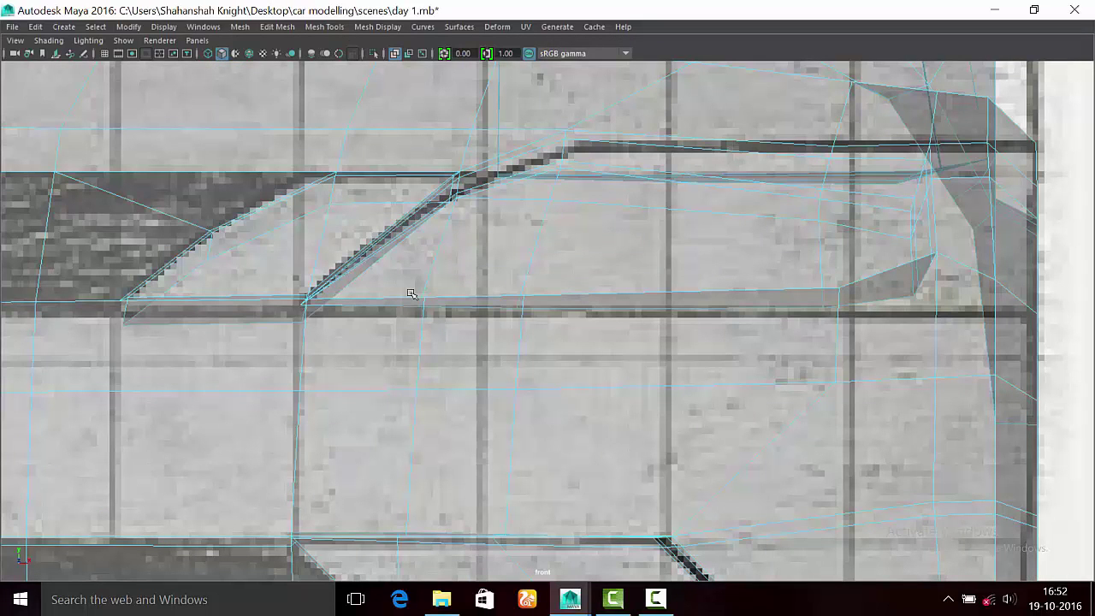
key("space")
key("space")
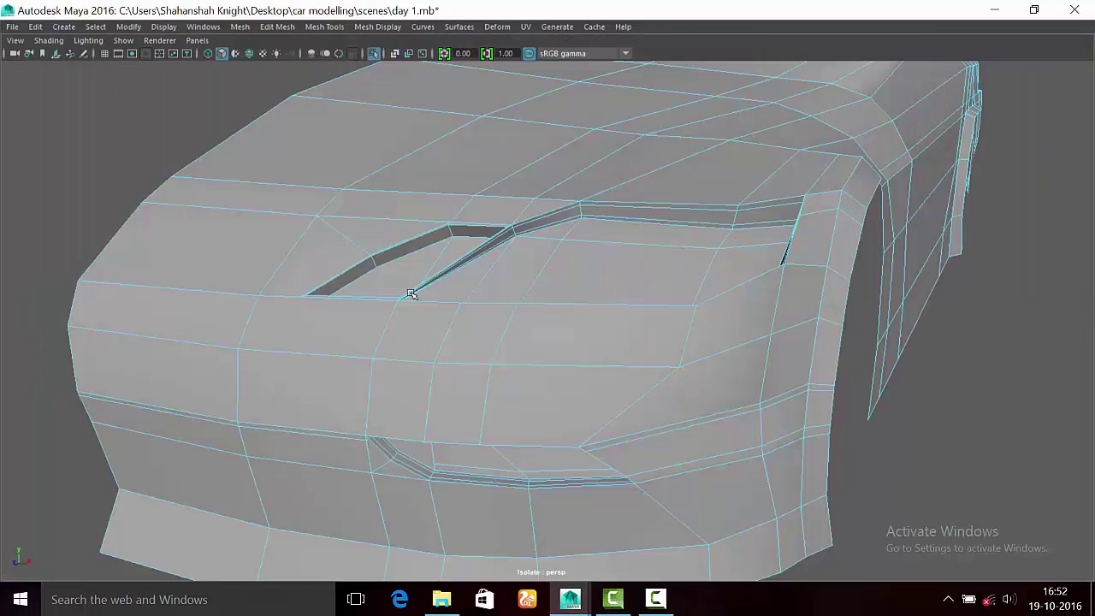
left_click(411, 293)
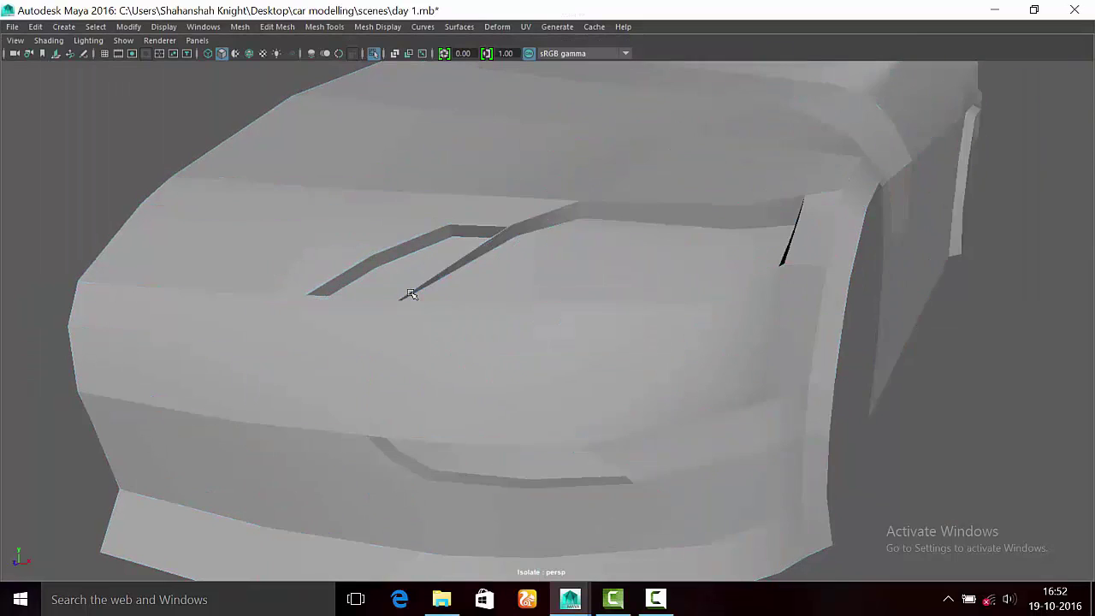
key("ctrl+z")
key("ctrl+z")
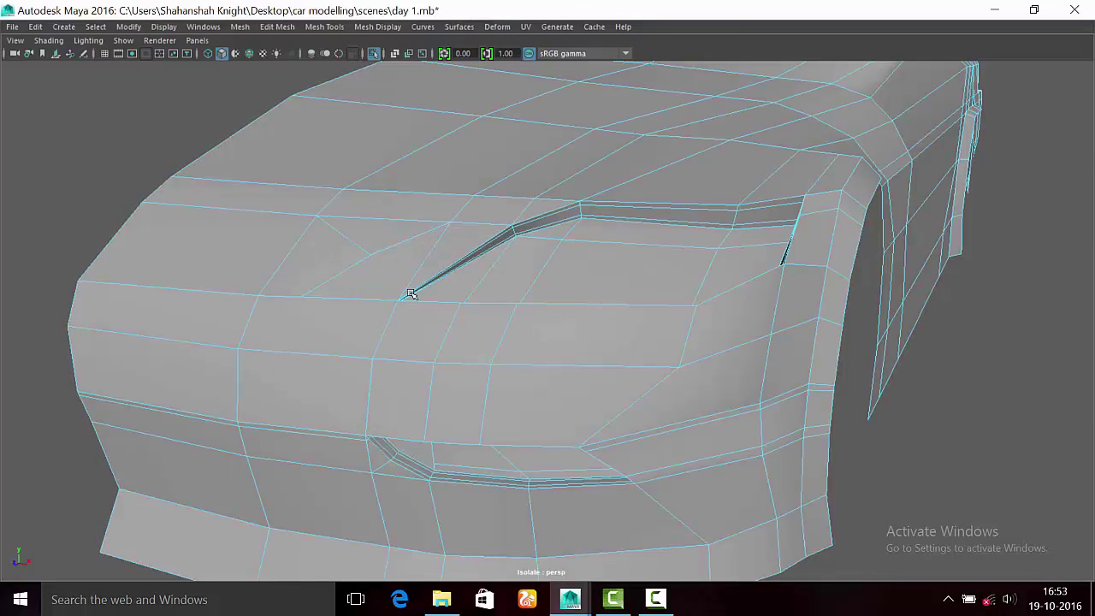
Step: Insert a support edge loop around the remaining hood vent panel and return to object mode
key("ctrl+z")
key("ctrl+z")
key("ctrl+z")
key("ctrl+z")
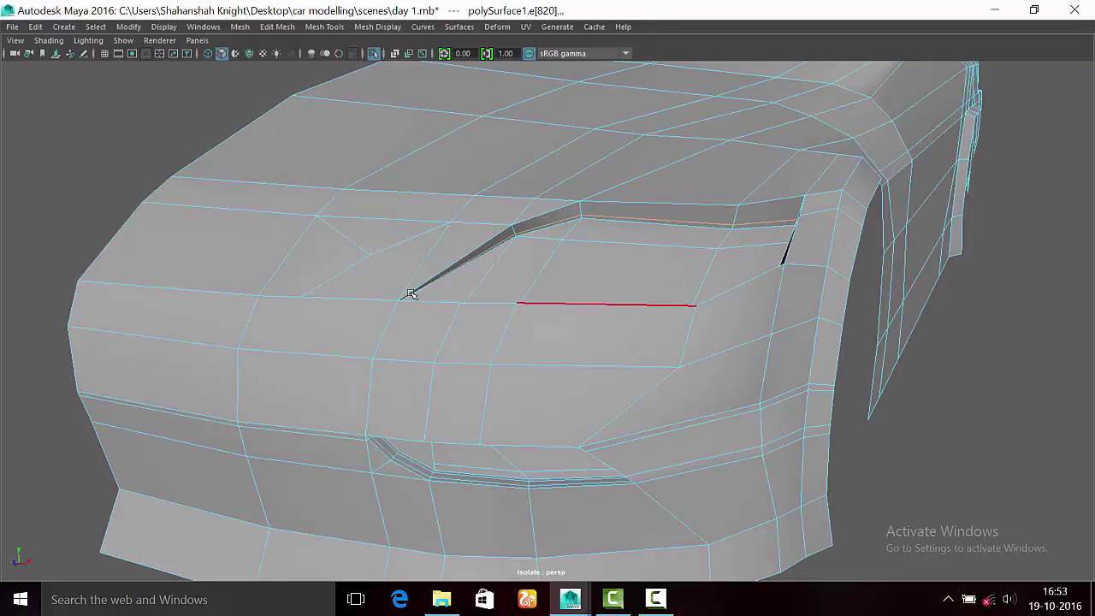
key("ctrl+z")
key("ctrl+z")
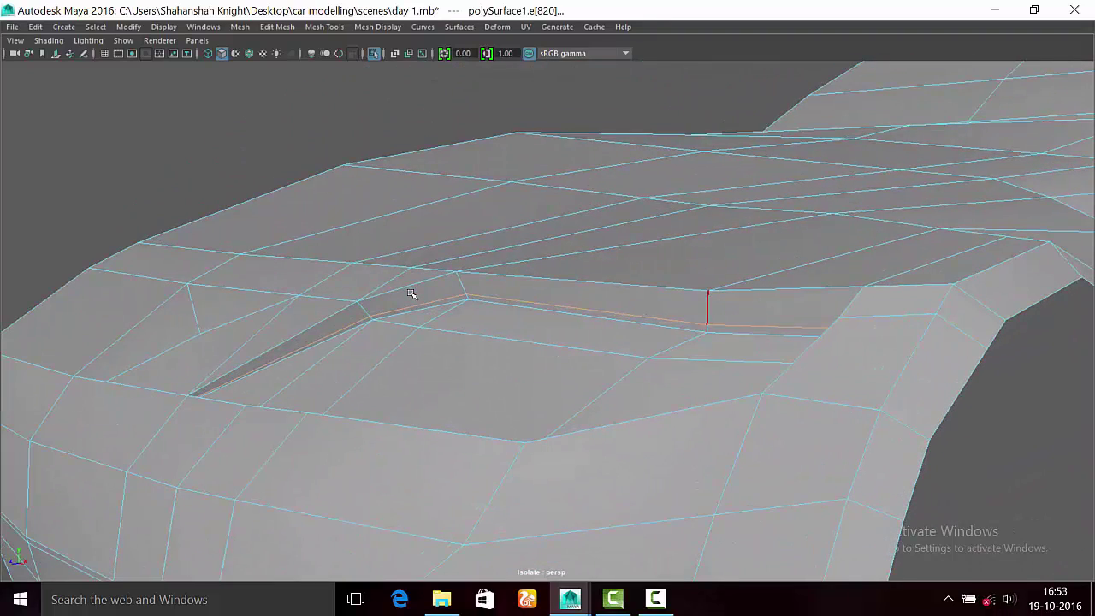
right_click(411, 294)
right_click_drag(411, 294, 591, 302, "shift")
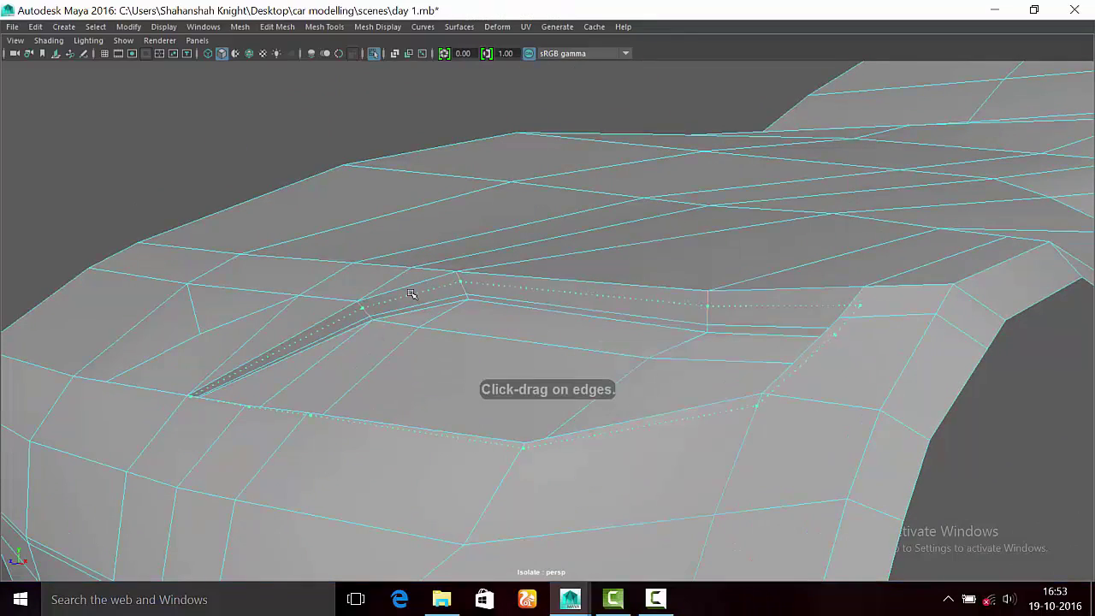
left_click(411, 294)
right_click_drag(680, 222, 709, 200)
scroll(412, 294, "down", 2)
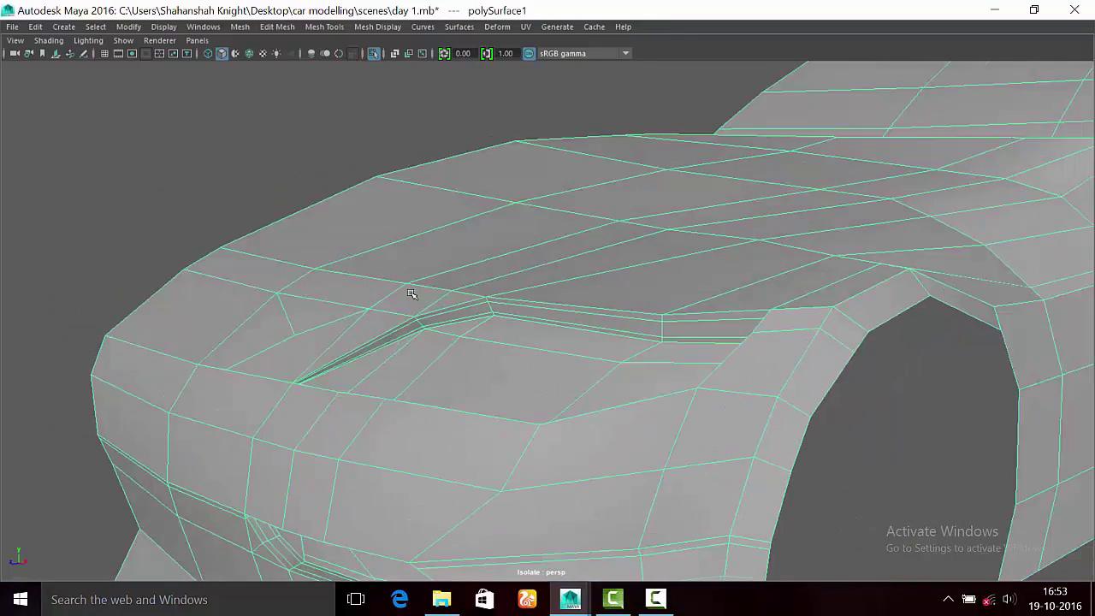
Step: In the front blueprint view, select the lower bumper faces covering the intake area
key("space")
scroll(412, 295, "up", 4)
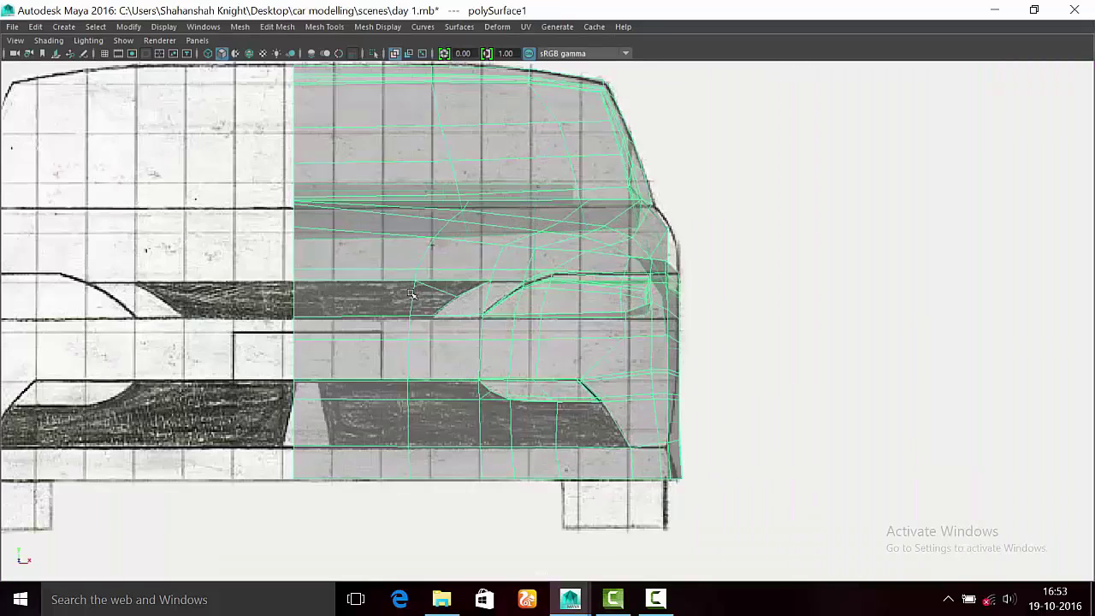
scroll(411, 295, "up", 1)
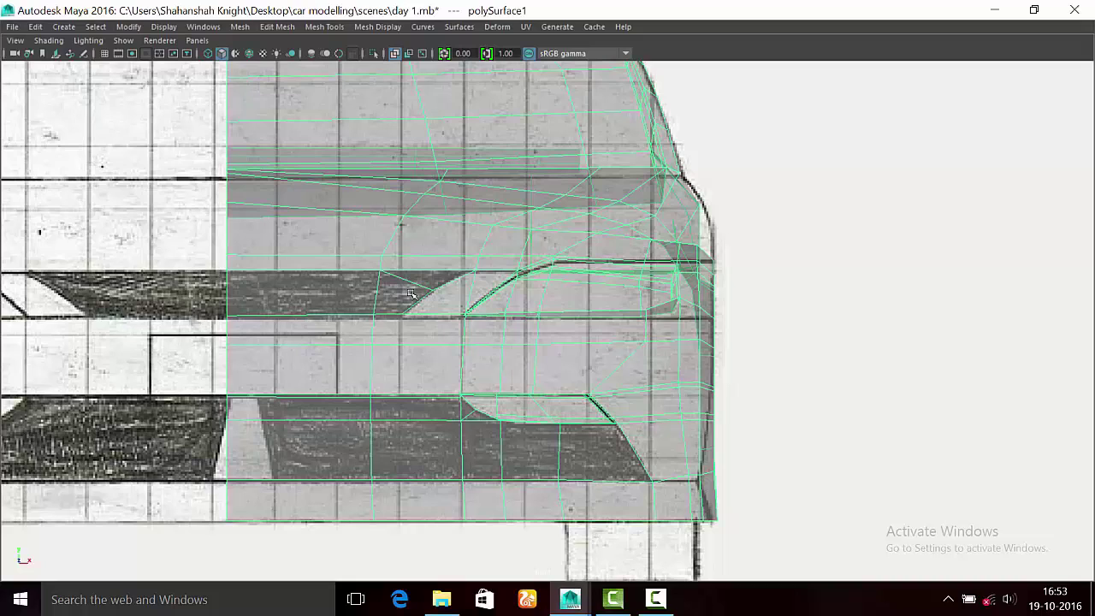
right_click_drag(318, 244, 318, 258)
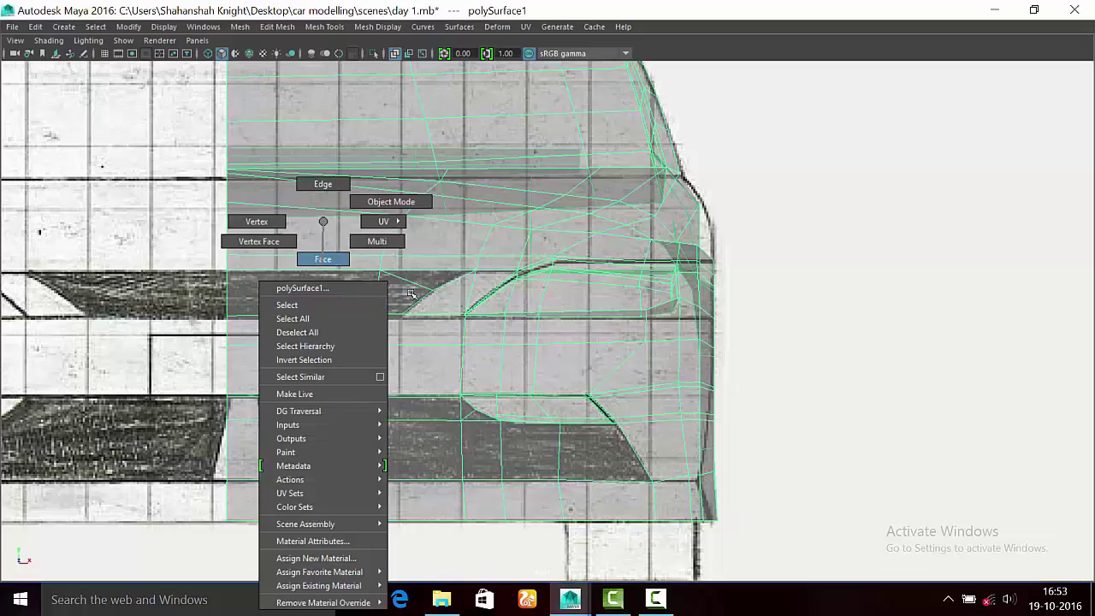
left_click(299, 441)
key("Right")
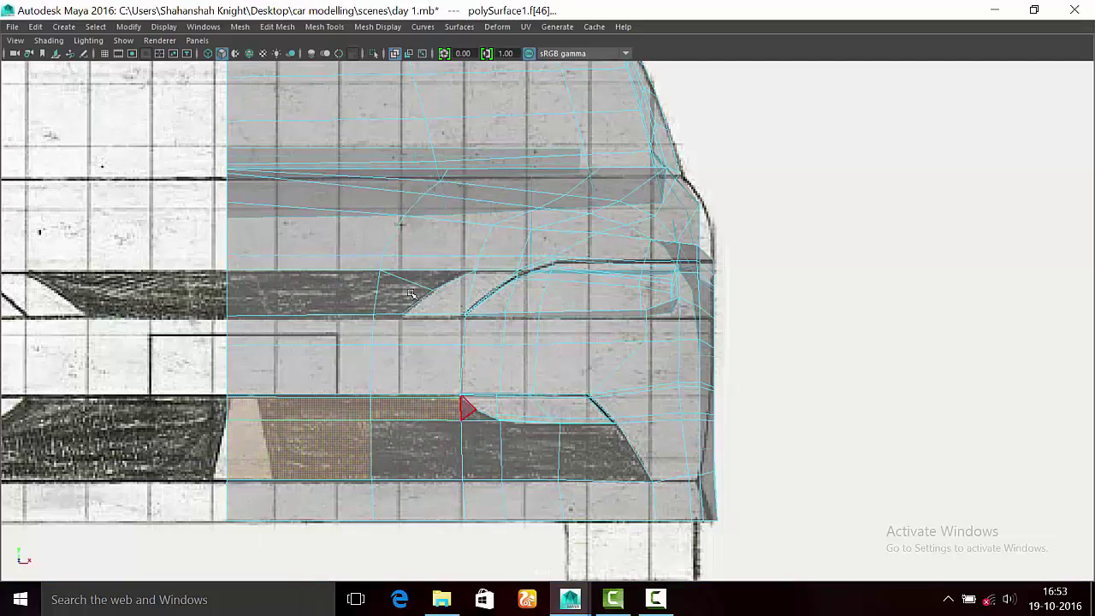
key("Down")
key("Right")
key("Right")
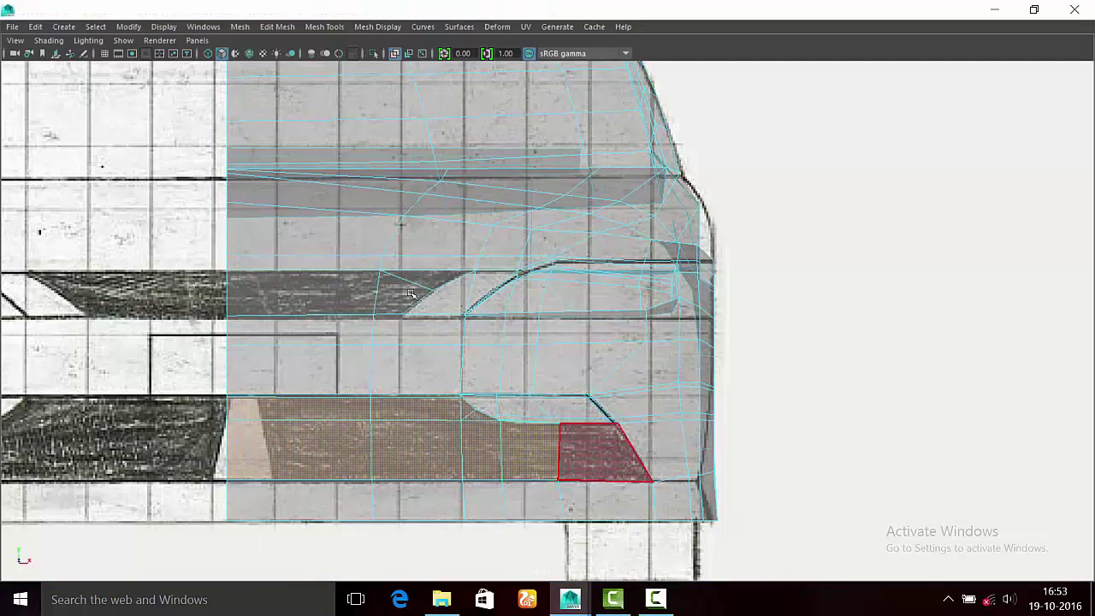
key("Down")
Step: Isolate the car body in the perspective view and frame the selected bumper faces
key("space")
key("ctrl+1")
key("f")
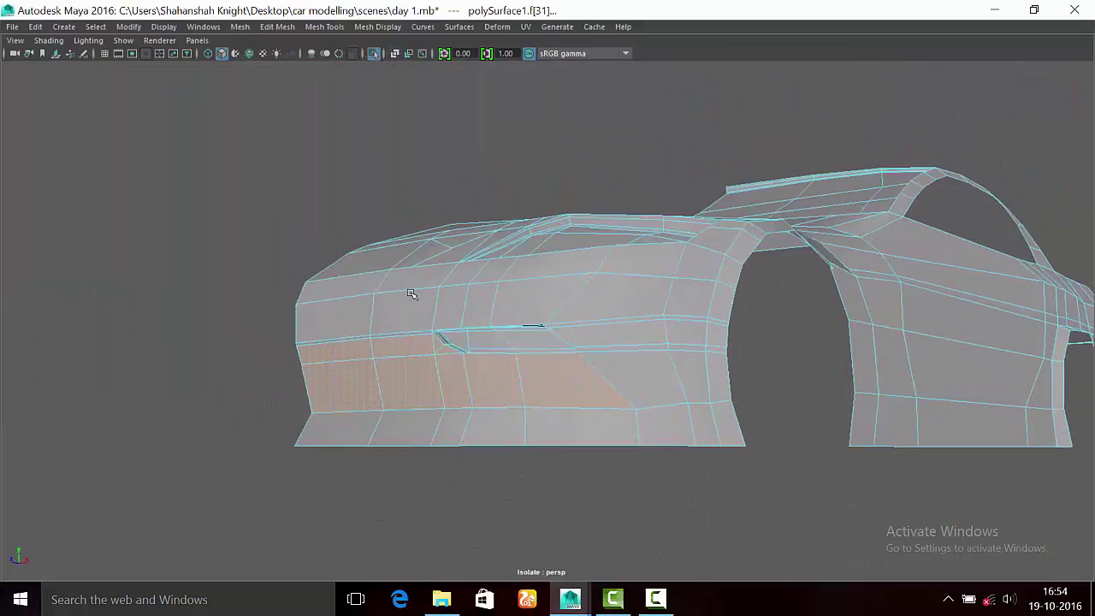